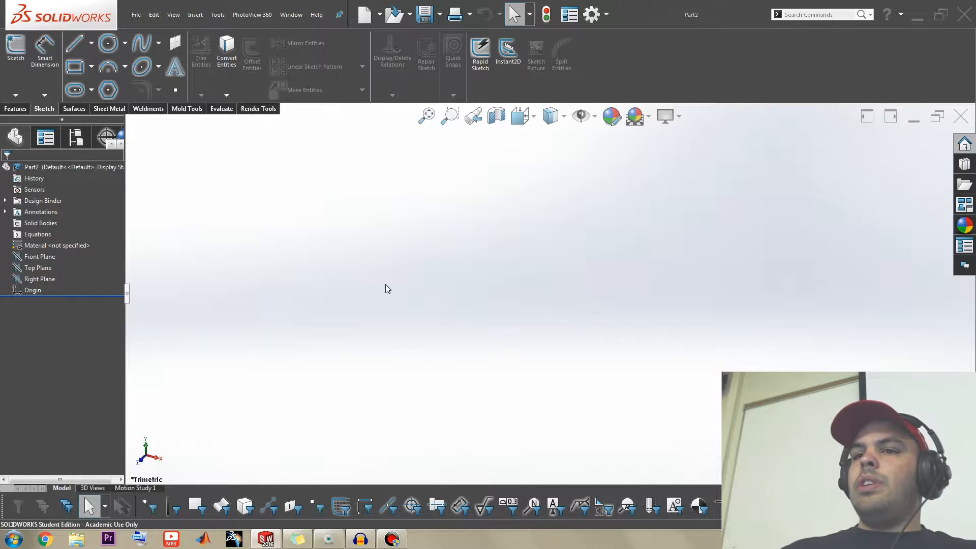
pyautogui.press('s')
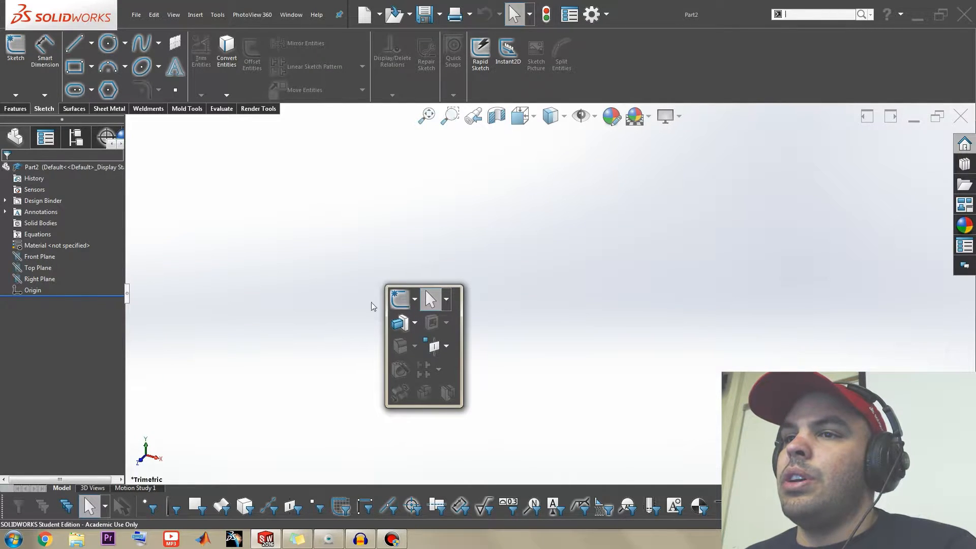
pyautogui.click(339, 254)
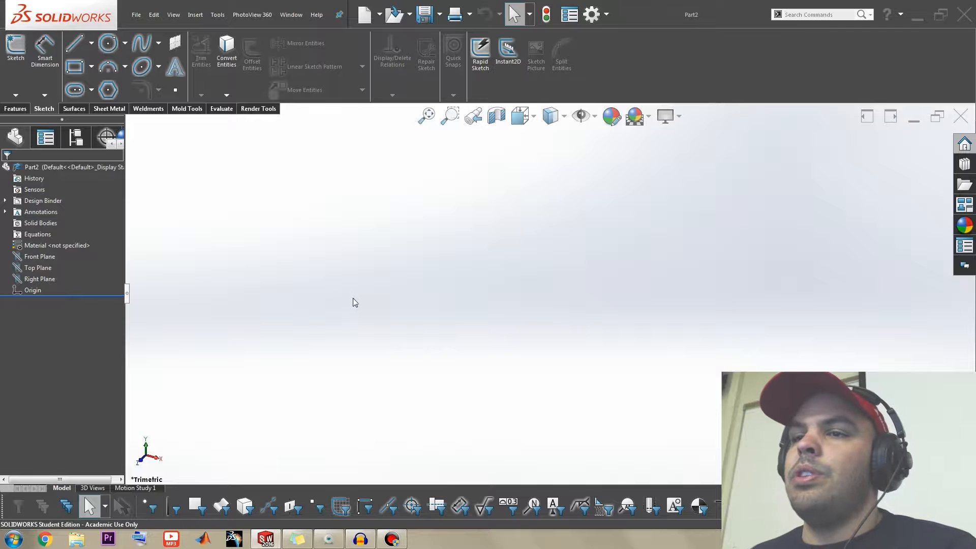
pyautogui.click(40, 256)
pyautogui.click(246, 276)
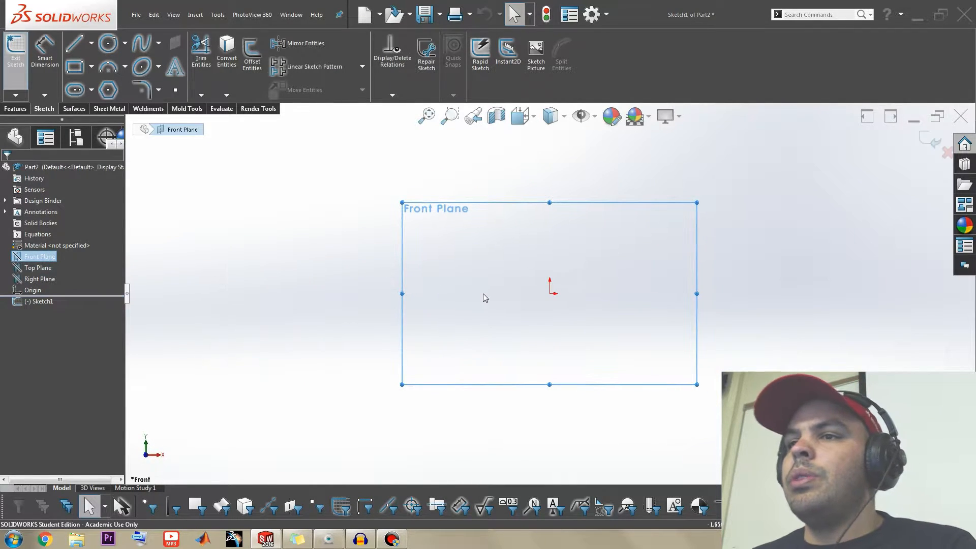
pyautogui.click(636, 185)
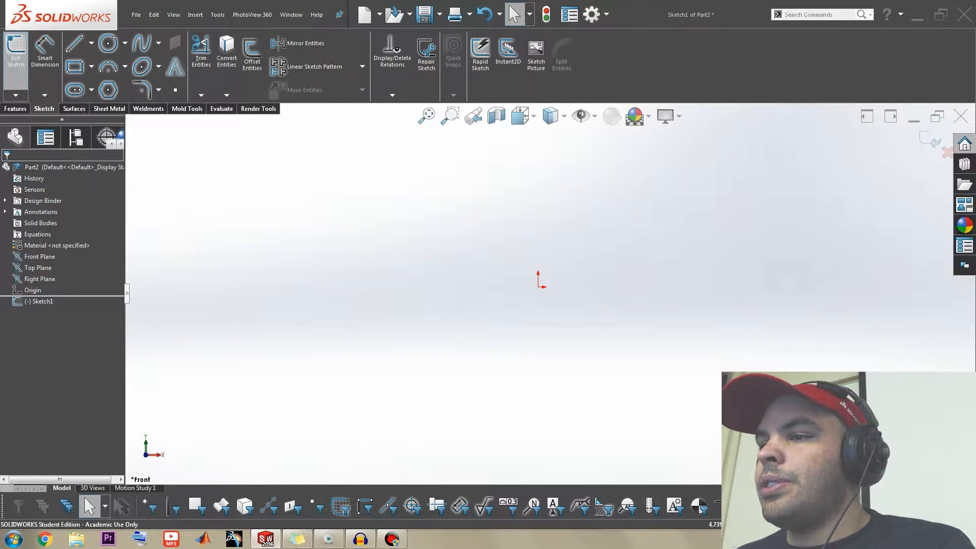
pyautogui.hotkey('ctrl', 'b')
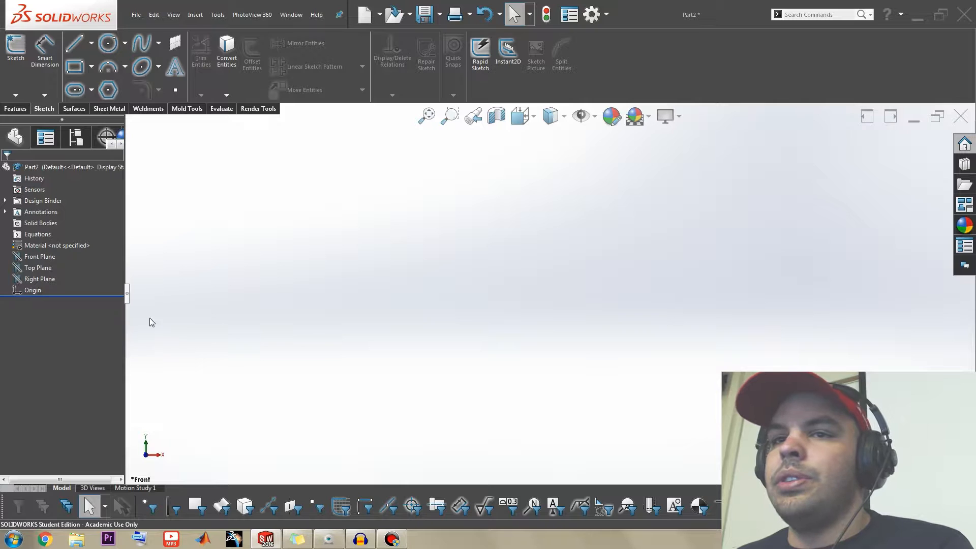
# Step: Start a new sketch on the Front Plane
pyautogui.click(39, 257)
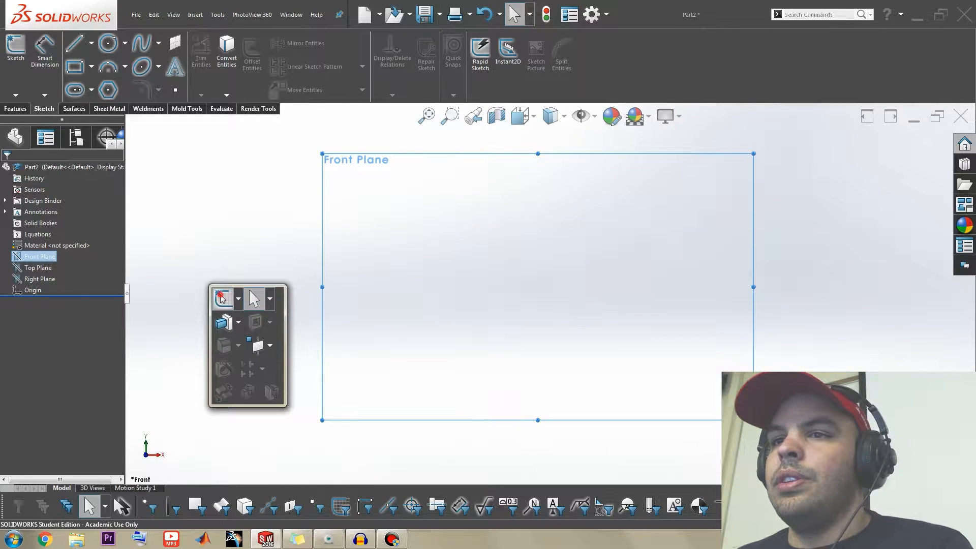
pyautogui.click(221, 297)
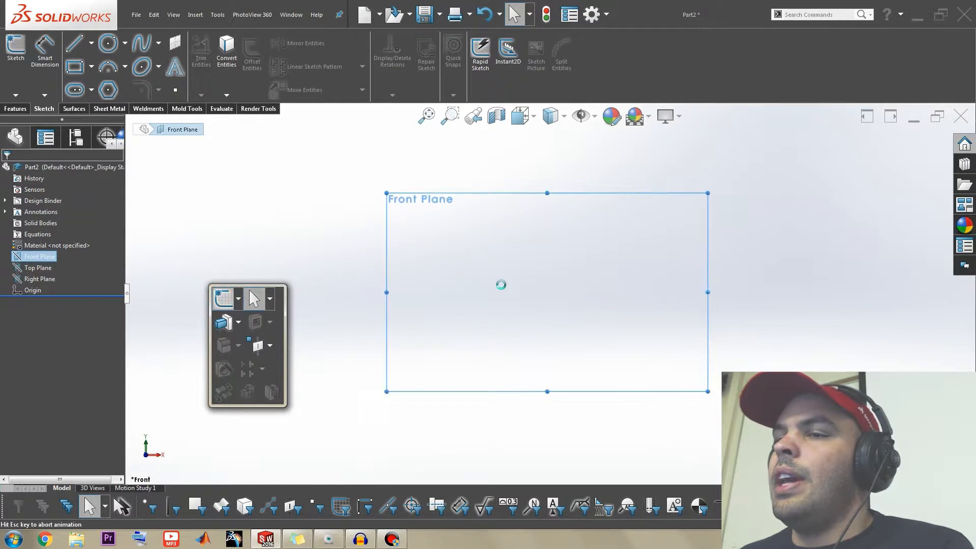
pyautogui.click(569, 303)
# Step: Sketch a trial circle about 57 mm in diameter centred on the origin and undo it
pyautogui.moveTo(517, 291); pyautogui.dragTo(573, 297, button='right')
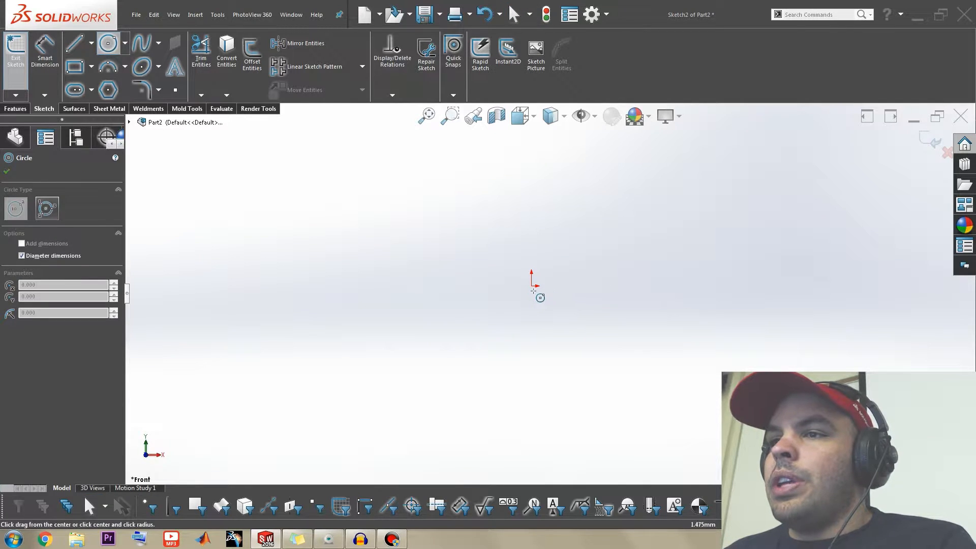
pyautogui.click(532, 286)
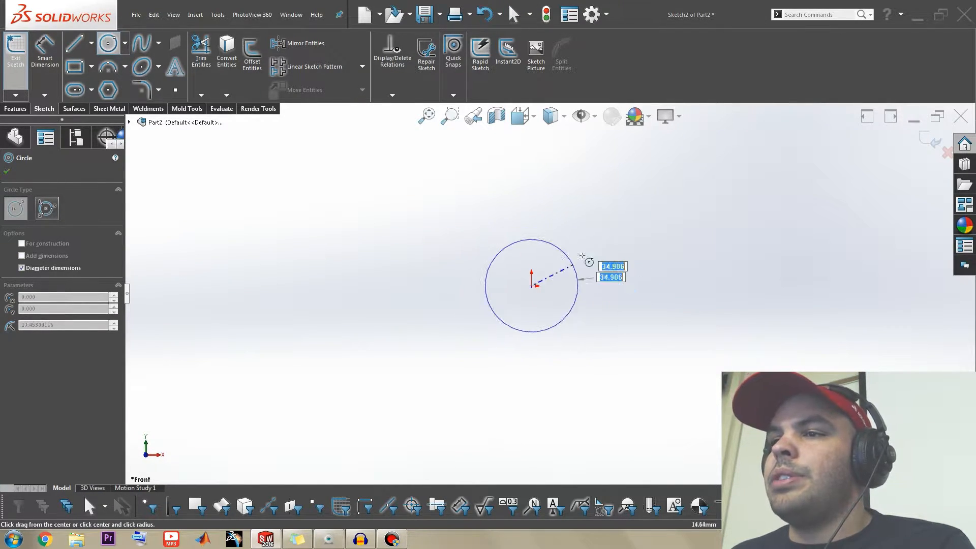
pyautogui.click(615, 270)
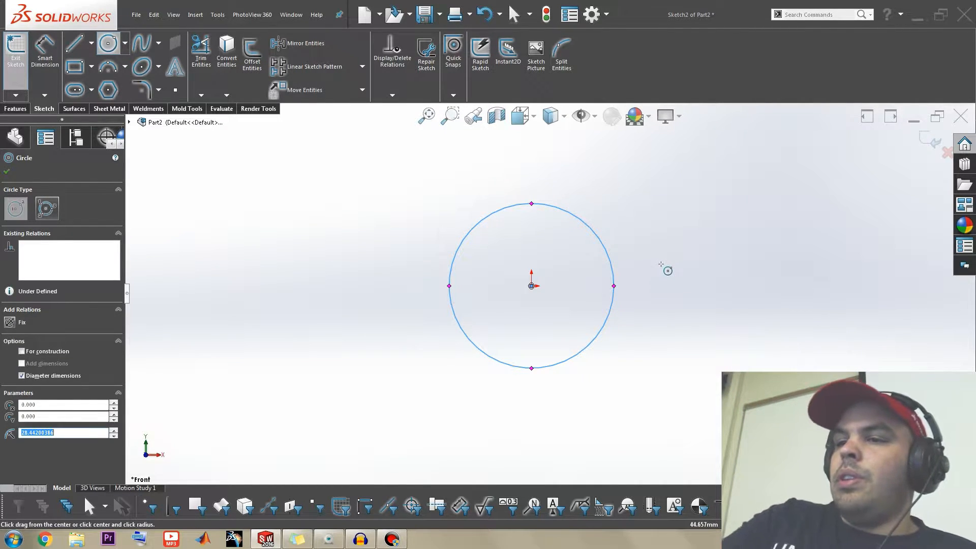
pyautogui.hotkey('ctrl', 'z')
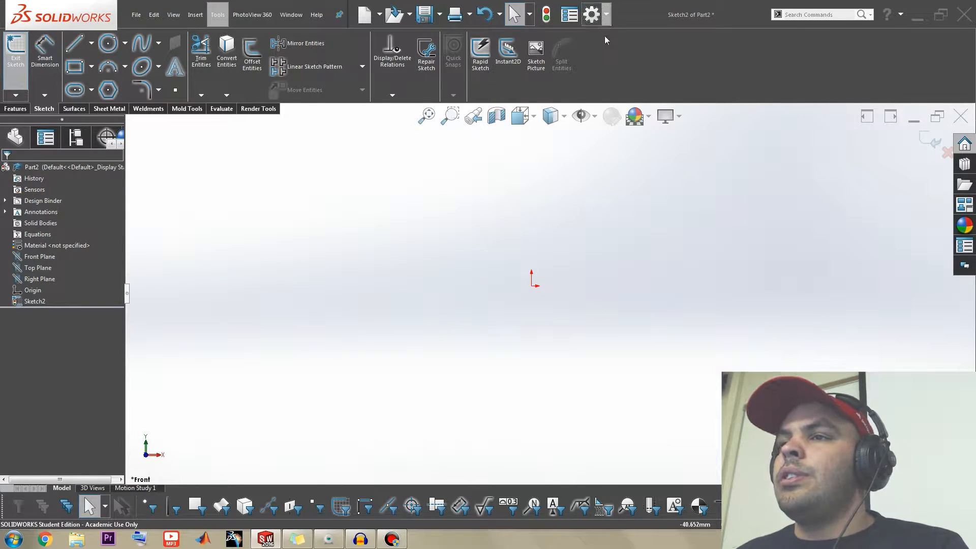
# Step: Turn off on-screen numeric input on entity creation in the system options for sketches
pyautogui.click(593, 14)
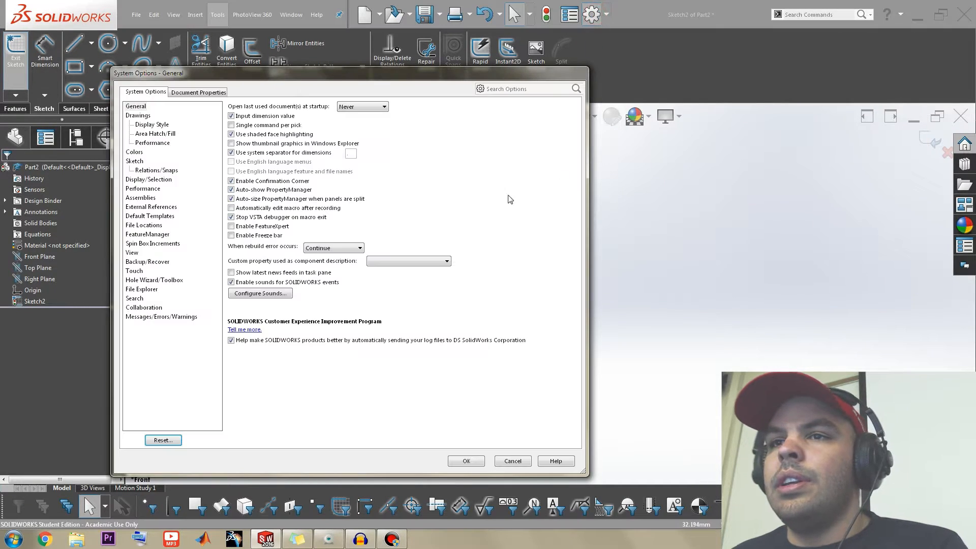
pyautogui.click(135, 161)
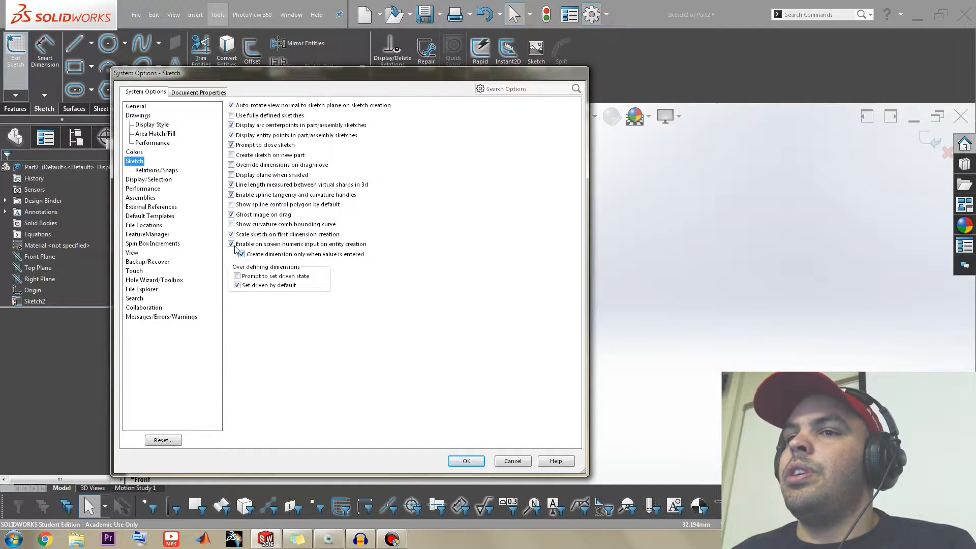
pyautogui.click(466, 460)
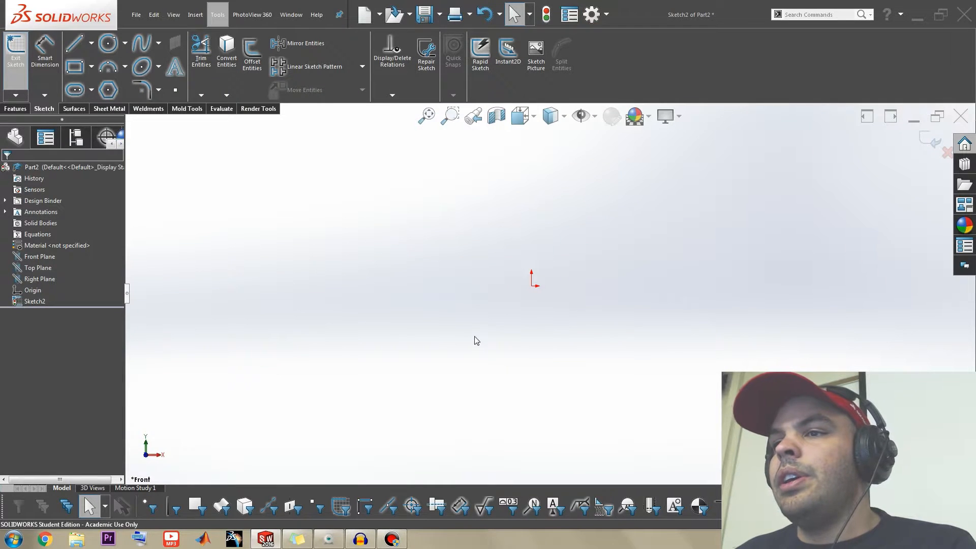
# Step: Sketch a circle about 47 mm in diameter centred on the origin
pyautogui.moveTo(475, 336); pyautogui.dragTo(504, 331, button='right')
pyautogui.click(531, 286)
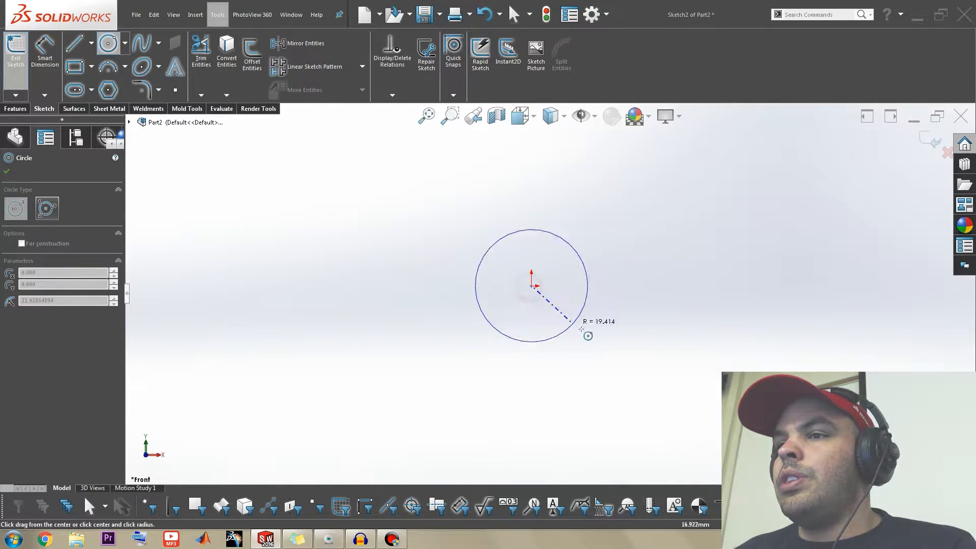
pyautogui.click(590, 317)
# Step: Try to dimension the circle's diameter, cancel the dimension and delete the circle
pyautogui.moveTo(590, 318); pyautogui.dragTo(584, 245, button='right')
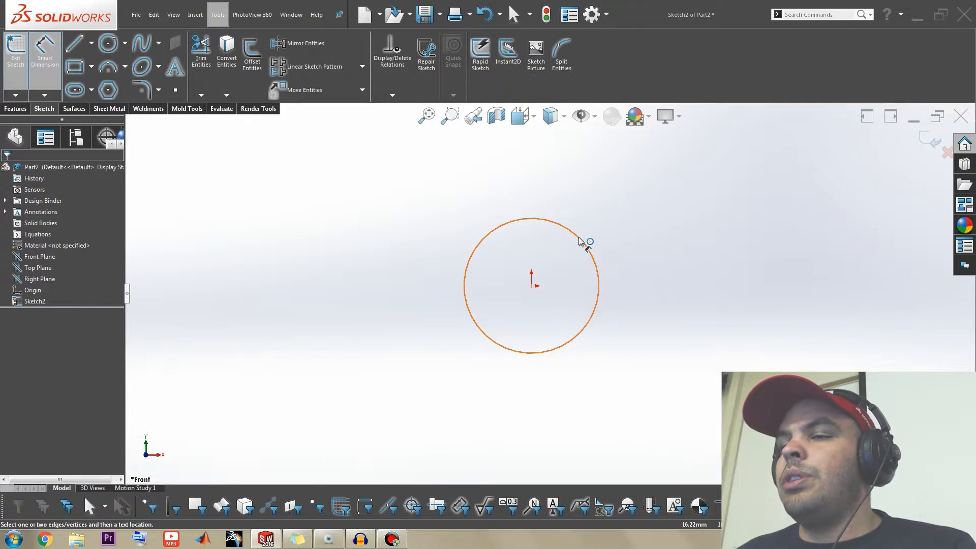
pyautogui.click(579, 241)
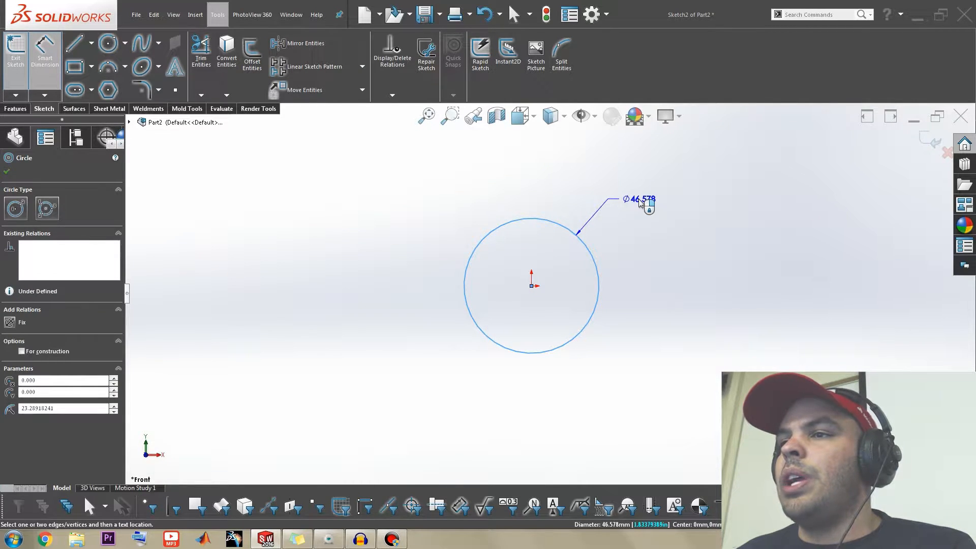
pyautogui.press('Escape')
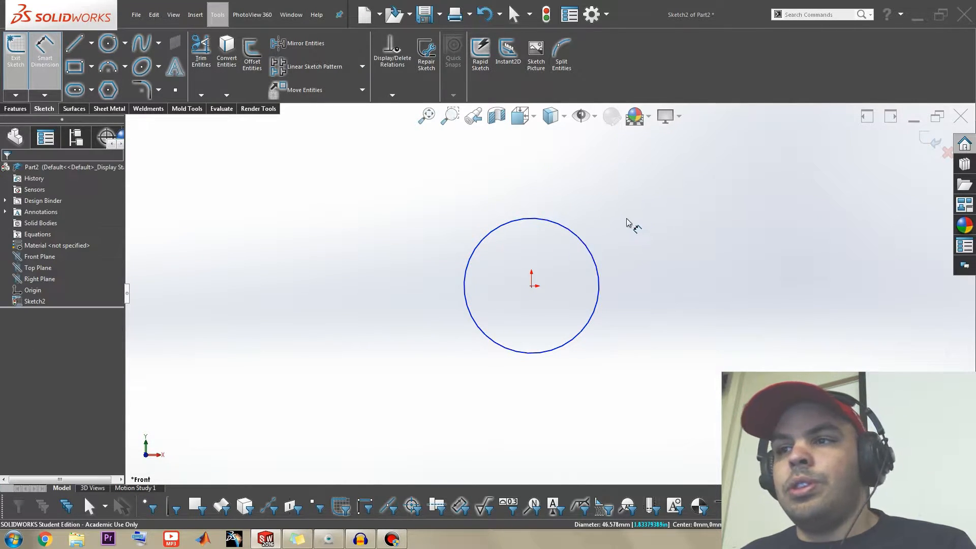
pyautogui.press('Escape')
pyautogui.click(590, 248)
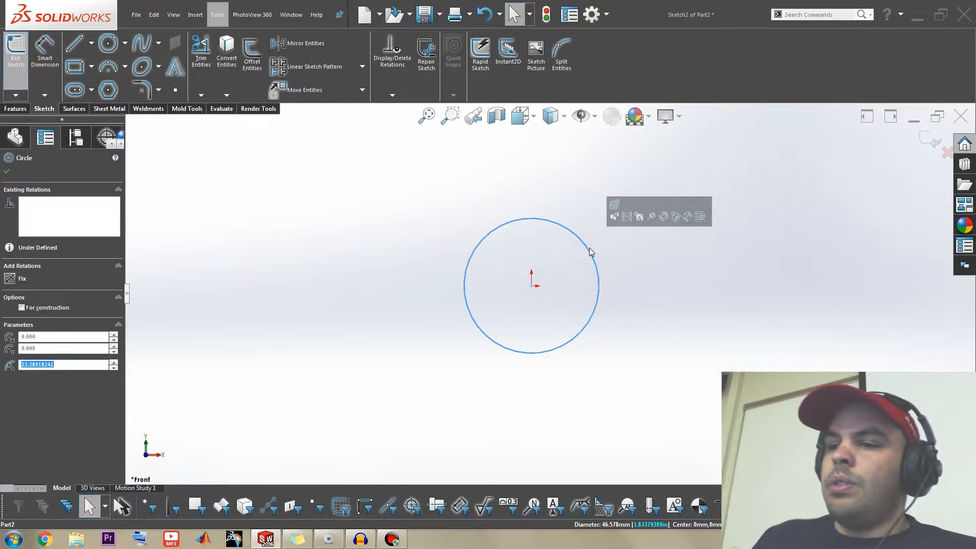
pyautogui.press('Delete')
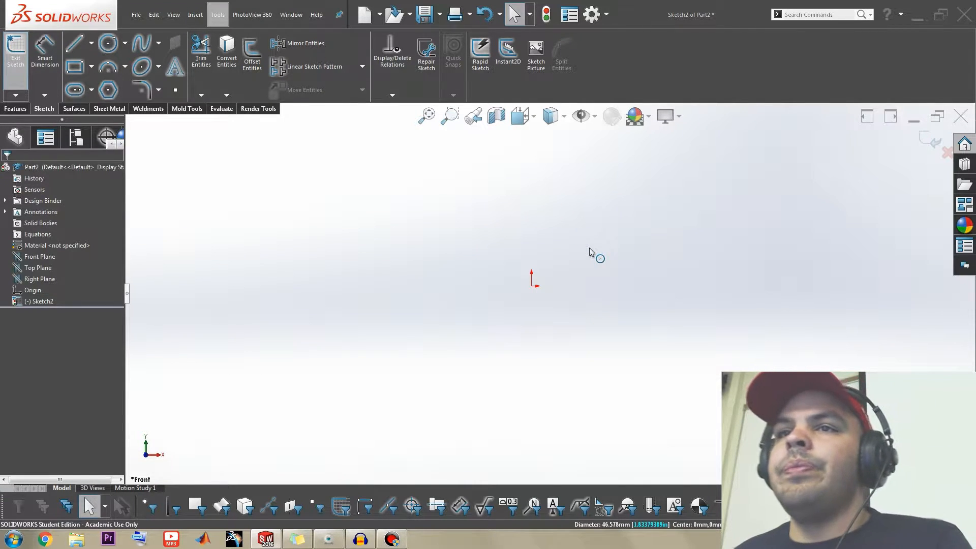
# Step: Turn on-screen numeric input on entity creation back on in the system options for sketches
pyautogui.click(591, 14)
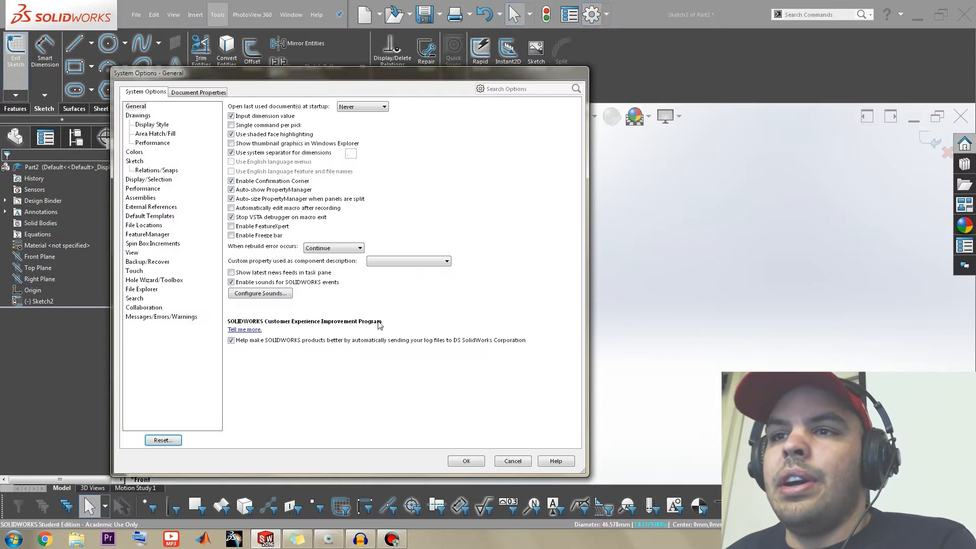
pyautogui.click(135, 160)
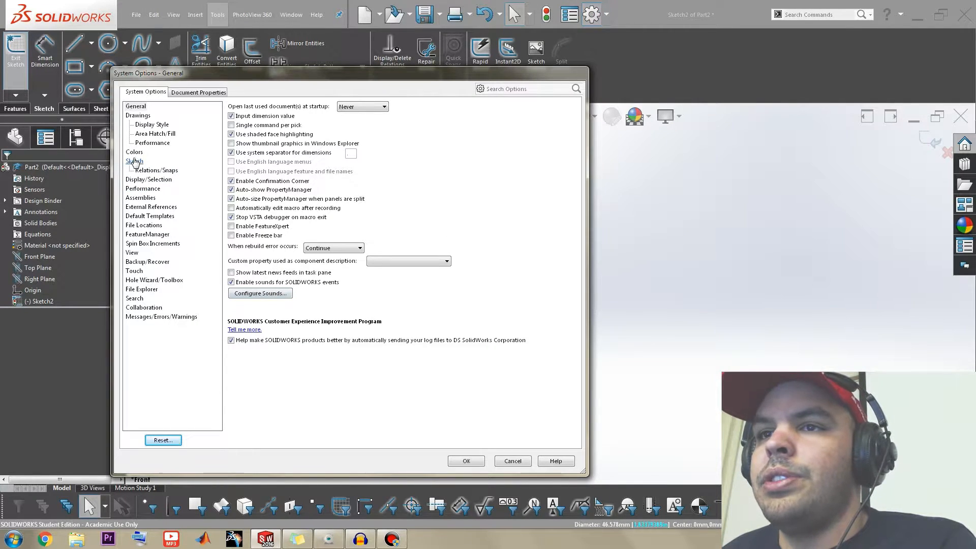
pyautogui.click(231, 244)
pyautogui.click(467, 461)
# Step: Sketch a circle centred on the origin with a diameter of 16 mm
pyautogui.moveTo(528, 304); pyautogui.dragTo(590, 301, button='right')
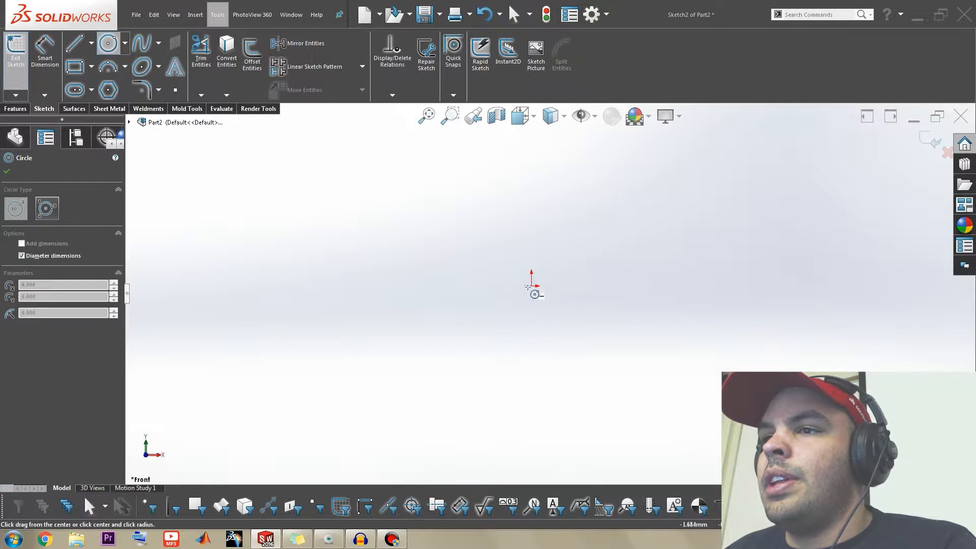
pyautogui.click(532, 286)
pyautogui.write('1')
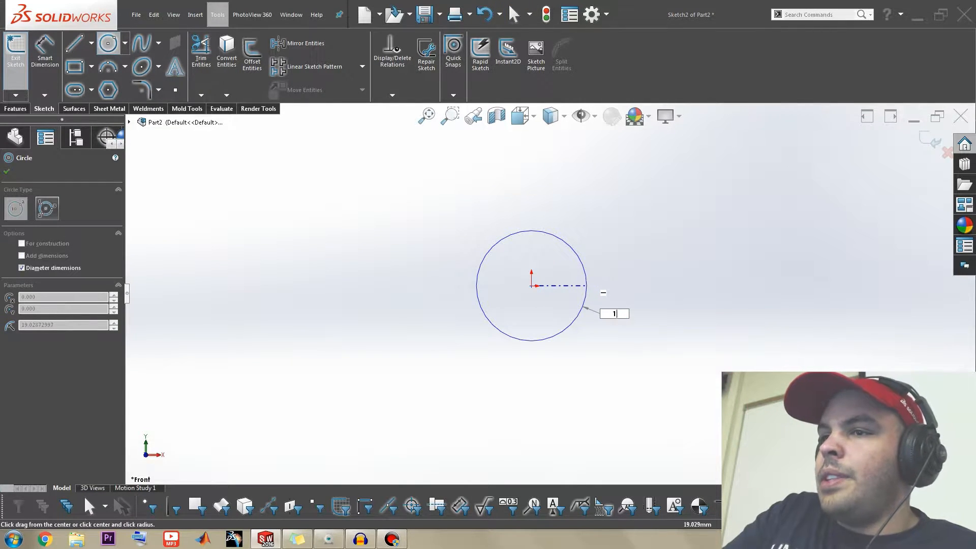
pyautogui.write('6')
pyautogui.press('Return')
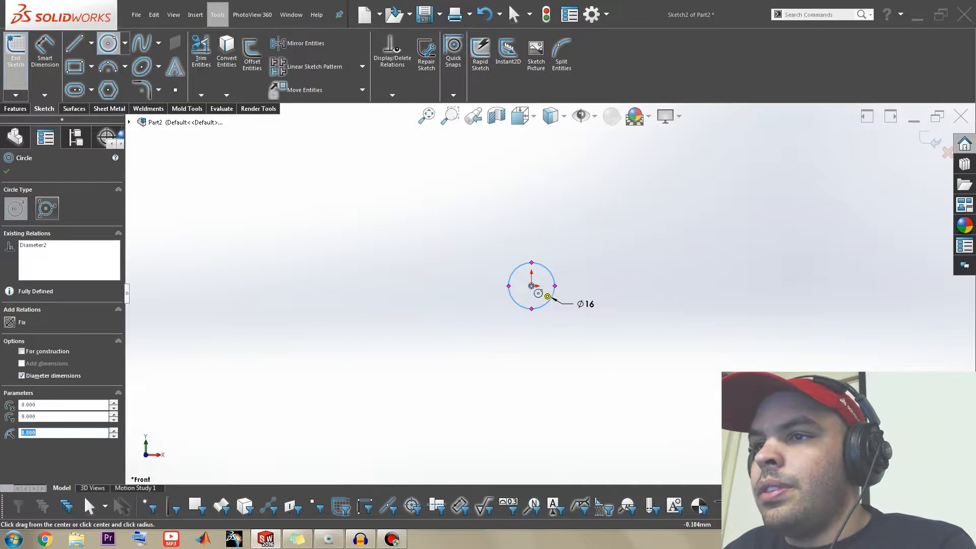
# Step: Sketch a concentric outer circle with a diameter of 65 mm at the origin and exit the sketch
pyautogui.click(532, 286)
pyautogui.write('65')
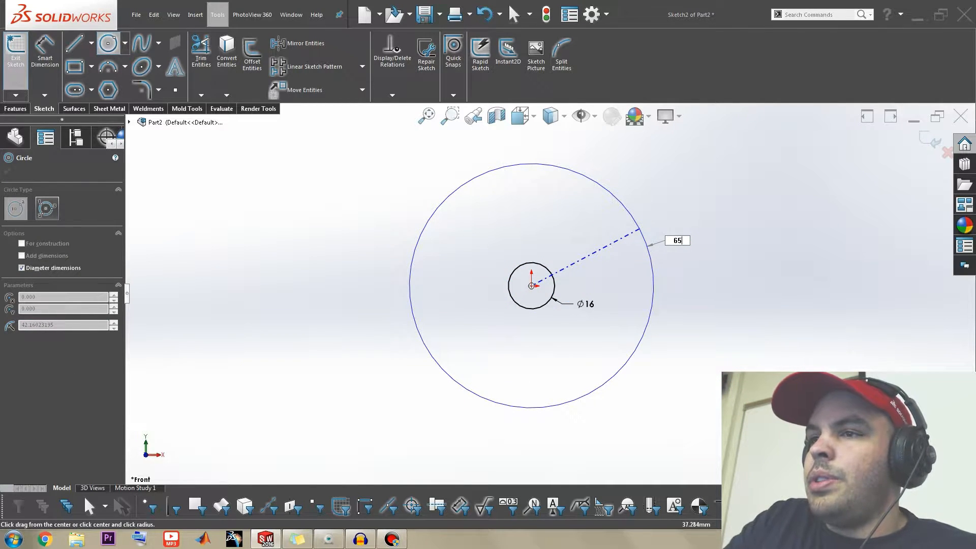
pyautogui.press('Return')
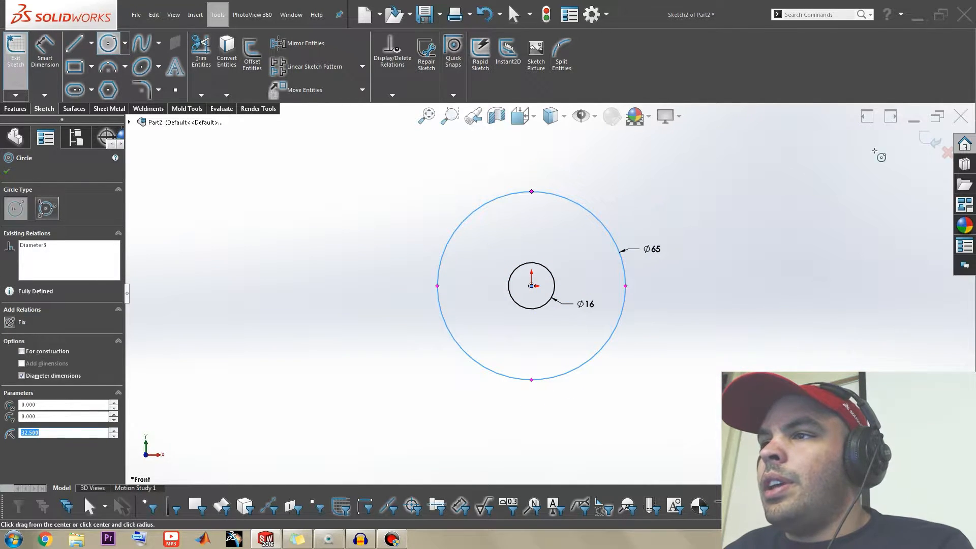
pyautogui.click(933, 141)
# Step: Select the outer circle outside sketch editing to show its Instant3D drag arrow
pyautogui.moveTo(655, 248); pyautogui.dragTo(637, 265, button='middle')
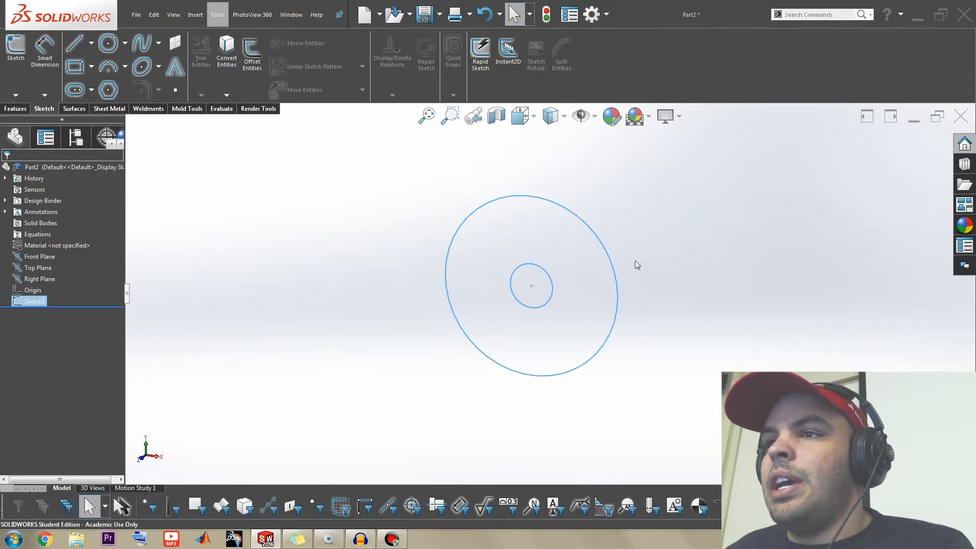
pyautogui.click(652, 220)
pyautogui.click(597, 232)
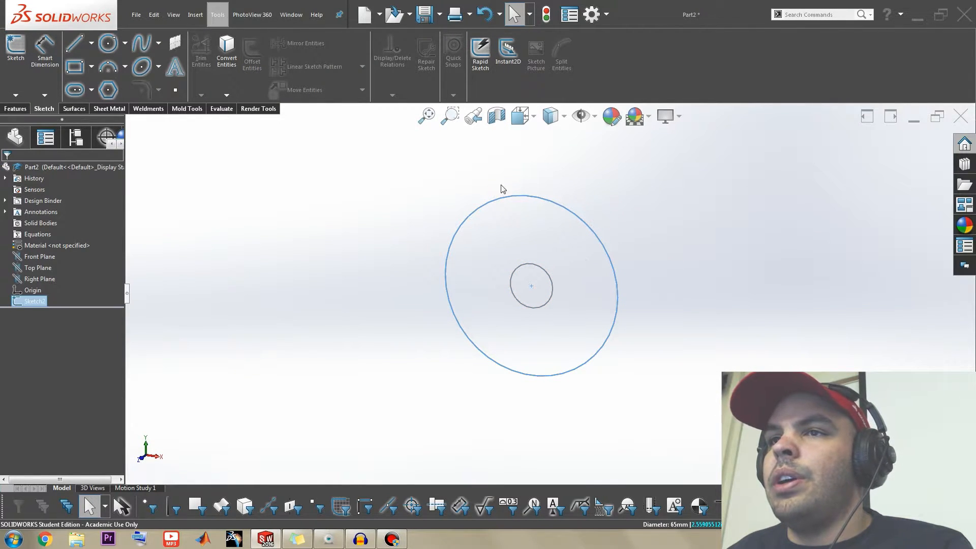
pyautogui.click(16, 111)
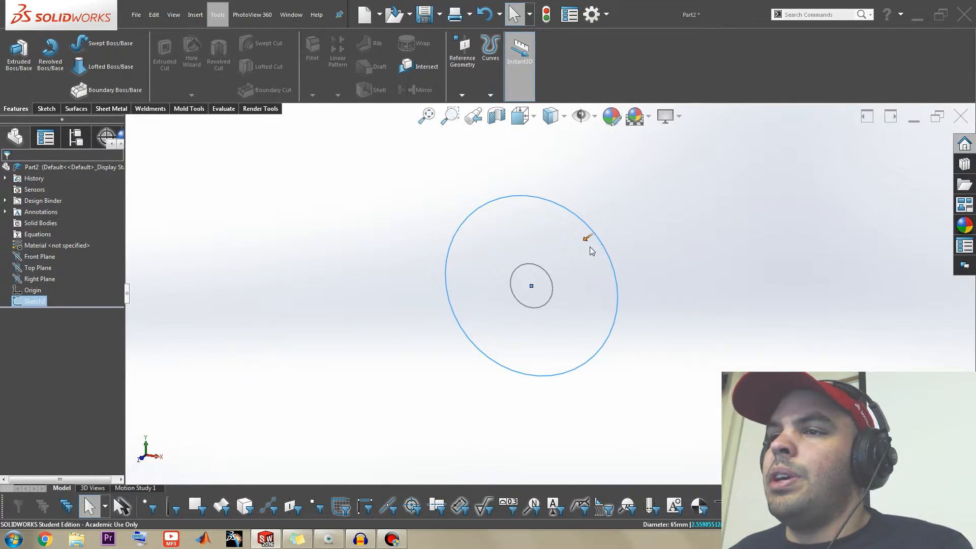
pyautogui.click(648, 207)
# Step: Turn Instant3D off and back on, selecting the outer circle each time to compare whether the drag arrow is offered
pyautogui.click(521, 71)
pyautogui.click(606, 220)
pyautogui.click(600, 249)
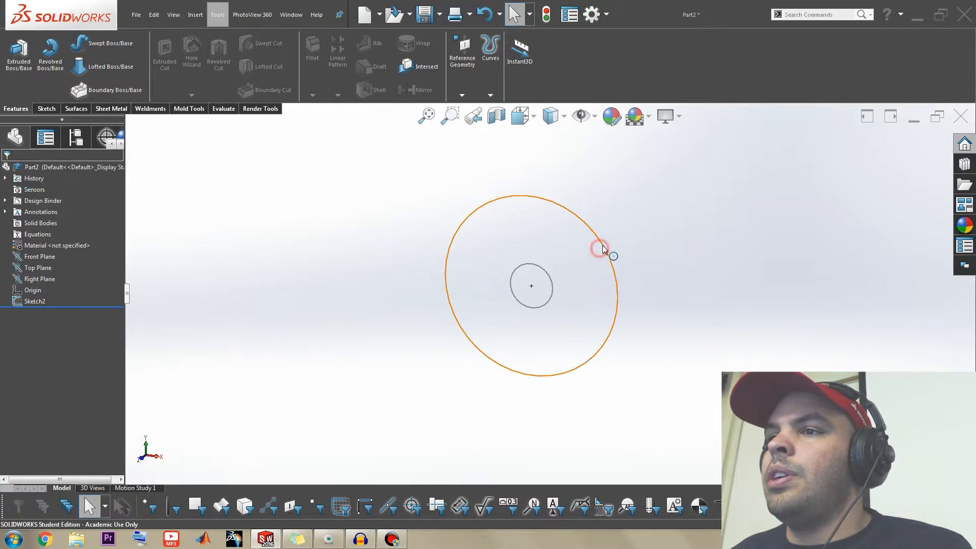
pyautogui.click(518, 57)
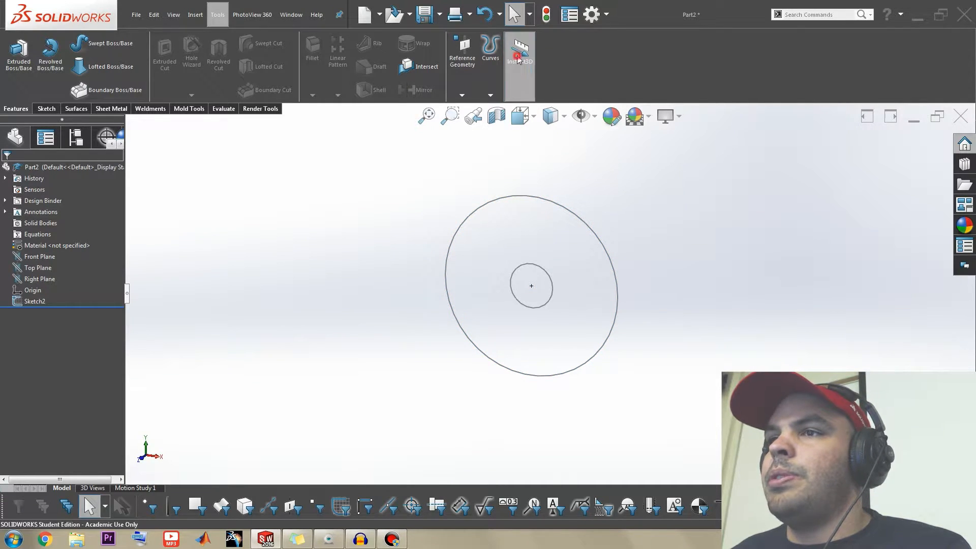
pyautogui.click(591, 228)
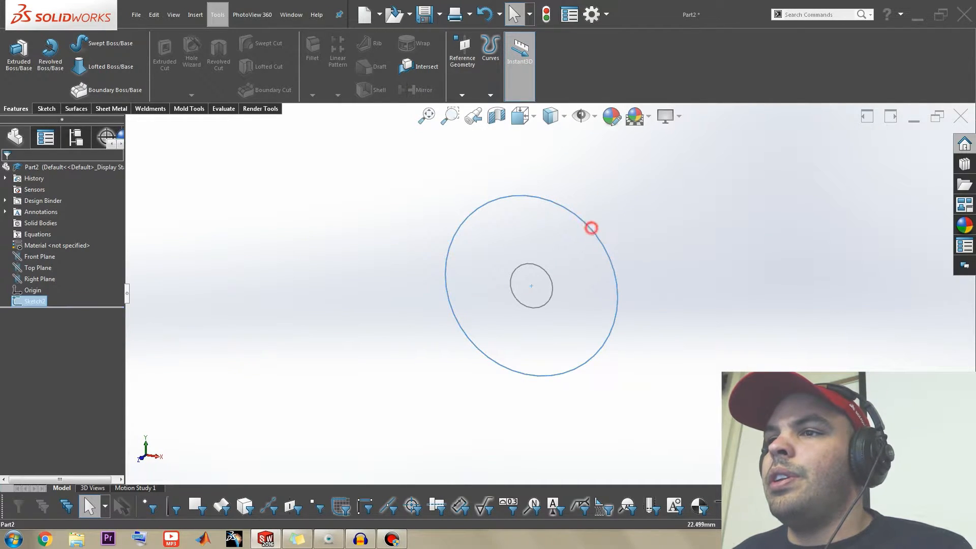
pyautogui.click(666, 250)
pyautogui.click(603, 253)
pyautogui.click(584, 175)
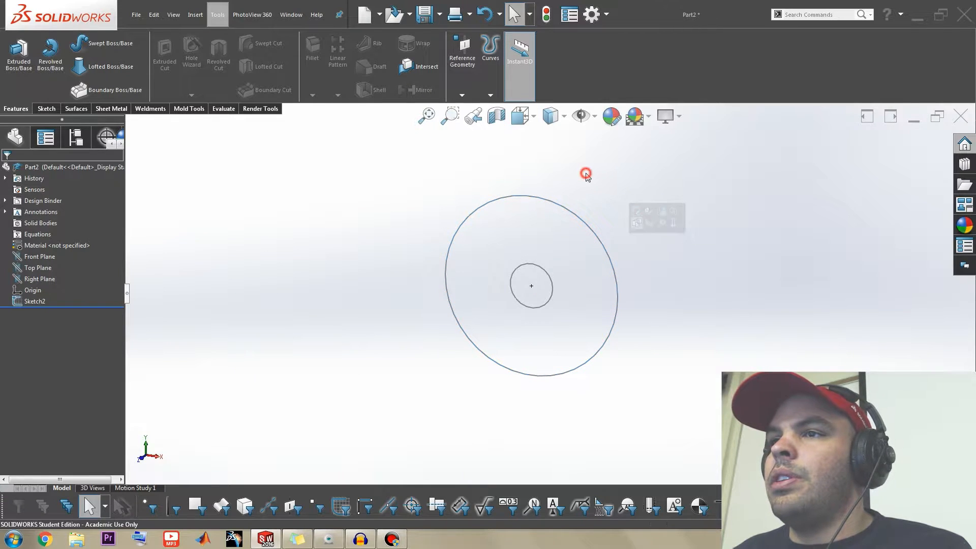
# Step: Extrude the two-circle sketch with the Instant3D drag arrow and set its depth to 15 mm
pyautogui.click(599, 236)
pyautogui.moveTo(594, 244); pyautogui.dragTo(574, 257)
pyautogui.scroll(-3, 630, 319)
pyautogui.moveTo(632, 333); pyautogui.dragTo(633, 358, button='middle')
pyautogui.doubleClick(631, 308)
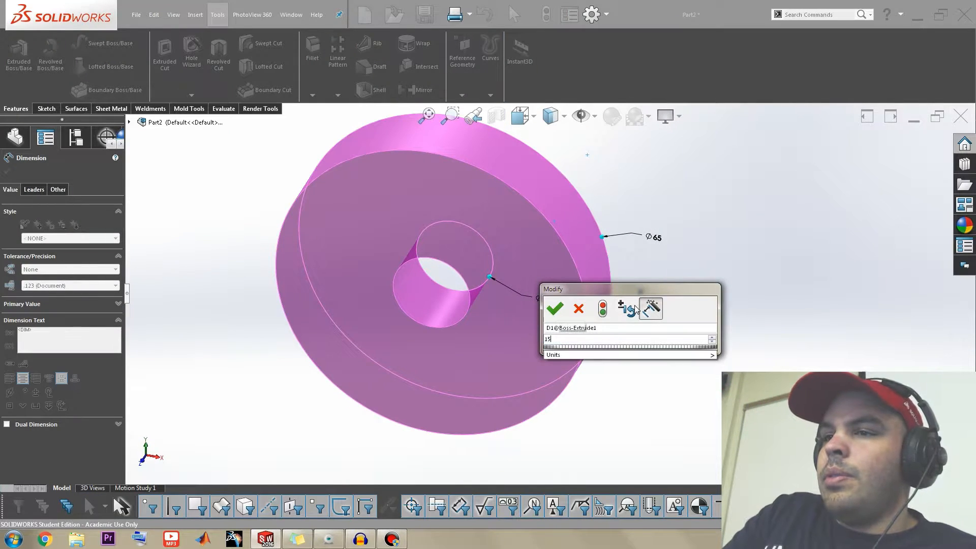
pyautogui.press('Return')
pyautogui.click(788, 267)
# Step: Start a new sketch on the front face of the disc
pyautogui.moveTo(776, 279); pyautogui.dragTo(467, 176, button='middle')
pyautogui.scroll(2, 466, 176)
pyautogui.moveTo(483, 229); pyautogui.dragTo(495, 208, button='middle')
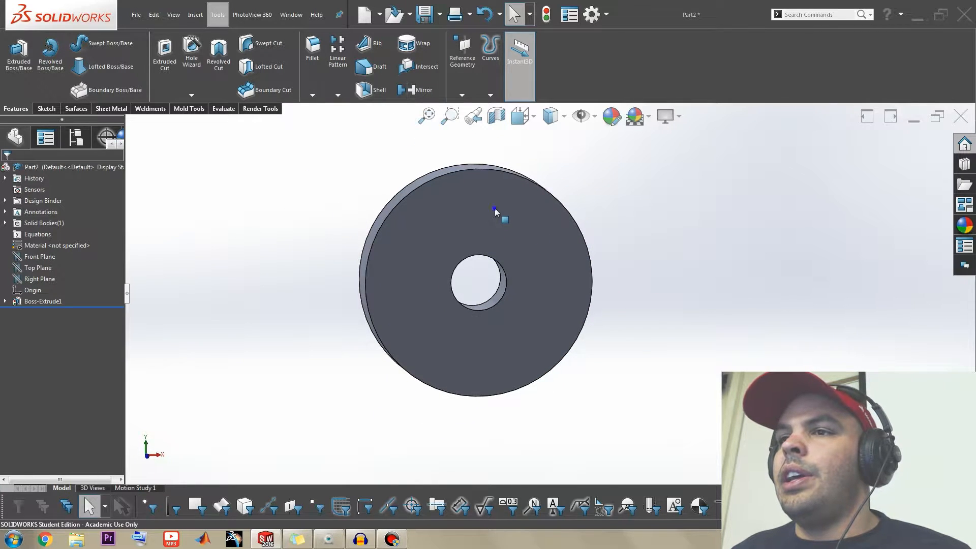
pyautogui.rightClick(495, 209)
pyautogui.click(515, 181)
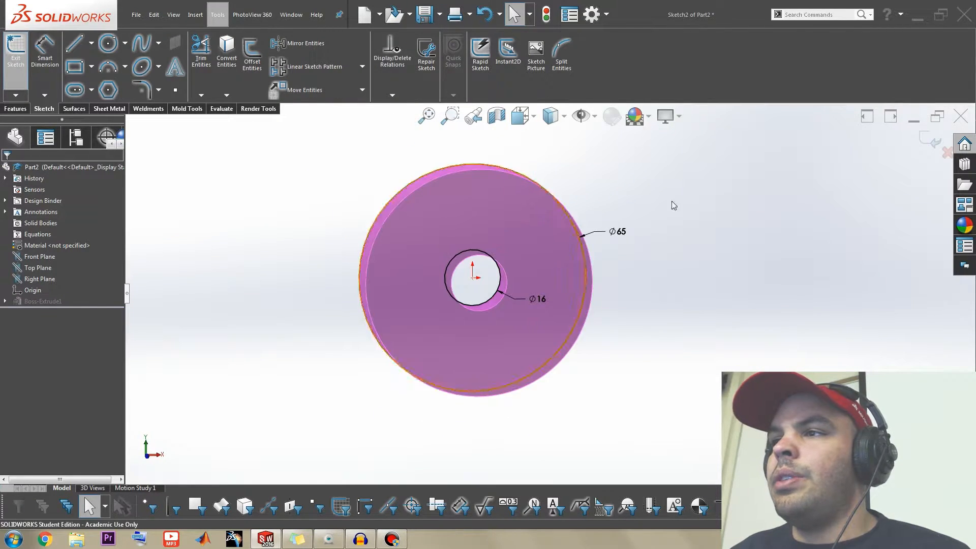
pyautogui.rightClick(512, 218)
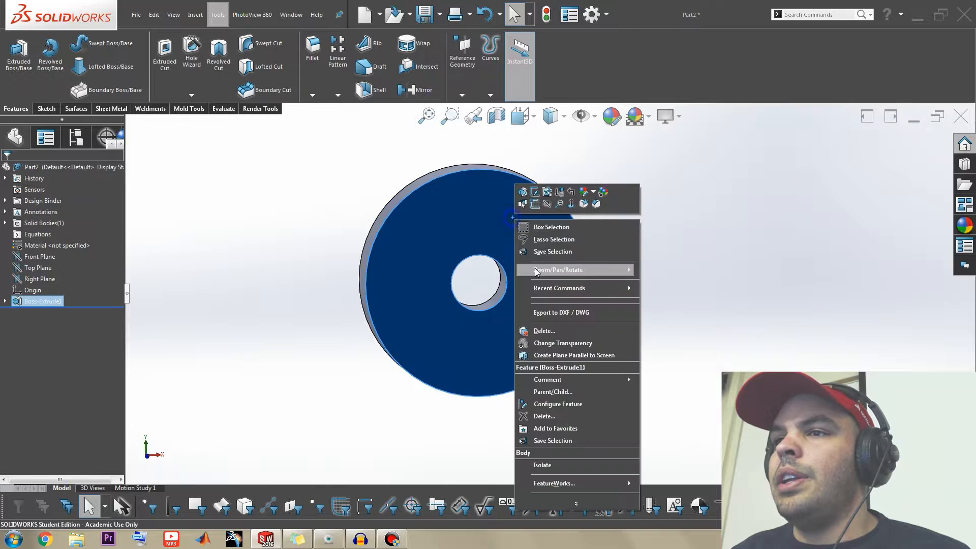
pyautogui.click(542, 205)
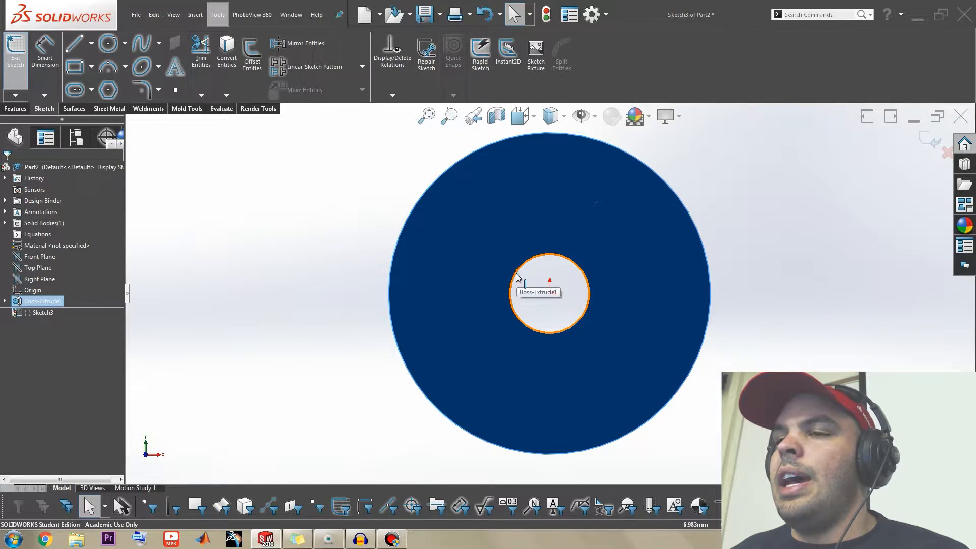
# Step: Convert the edges of the disc's front face into sketch entities and orient the view normal to the sketch
pyautogui.click(376, 197)
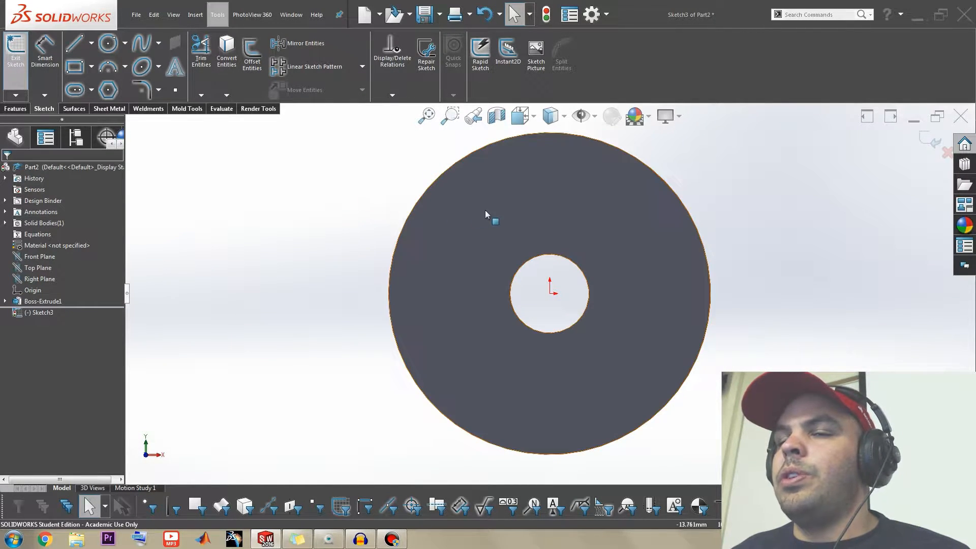
pyautogui.click(506, 212)
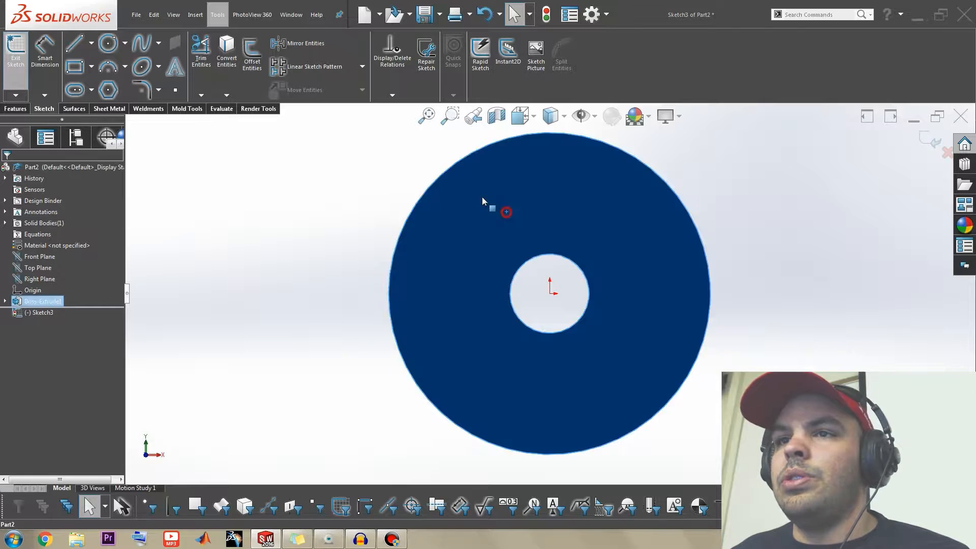
pyautogui.click(228, 74)
pyautogui.moveTo(489, 180); pyautogui.dragTo(562, 292, button='middle')
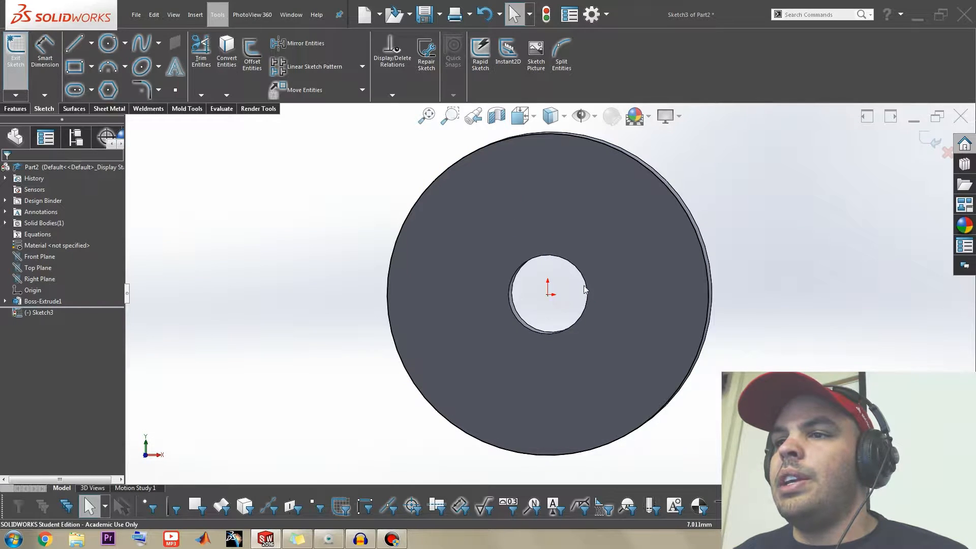
pyautogui.hotkey('ctrl', '8')
# Step: Sketch a vertical construction line 22 mm long upward from the origin
pyautogui.moveTo(571, 307); pyautogui.dragTo(545, 283, button='right')
pyautogui.click(550, 293)
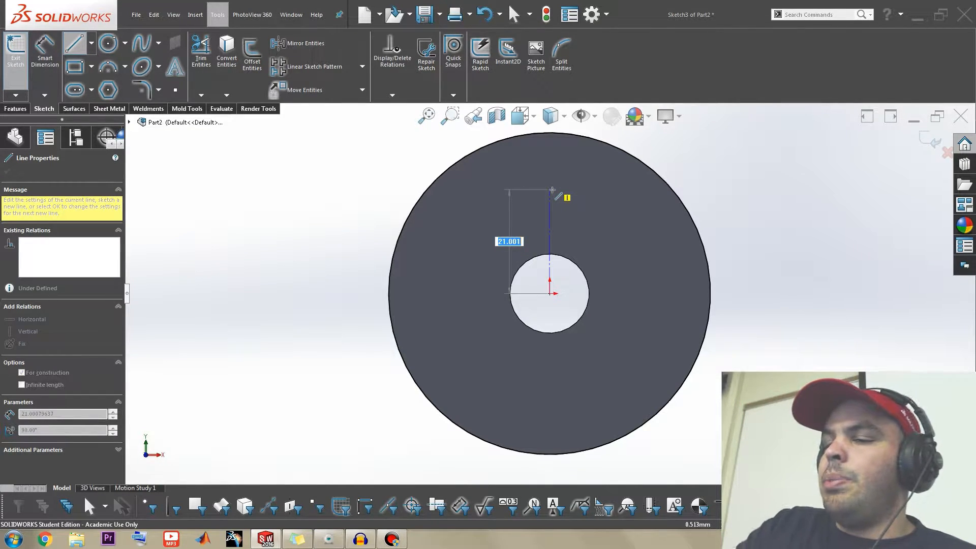
pyautogui.write('22')
pyautogui.press('Return')
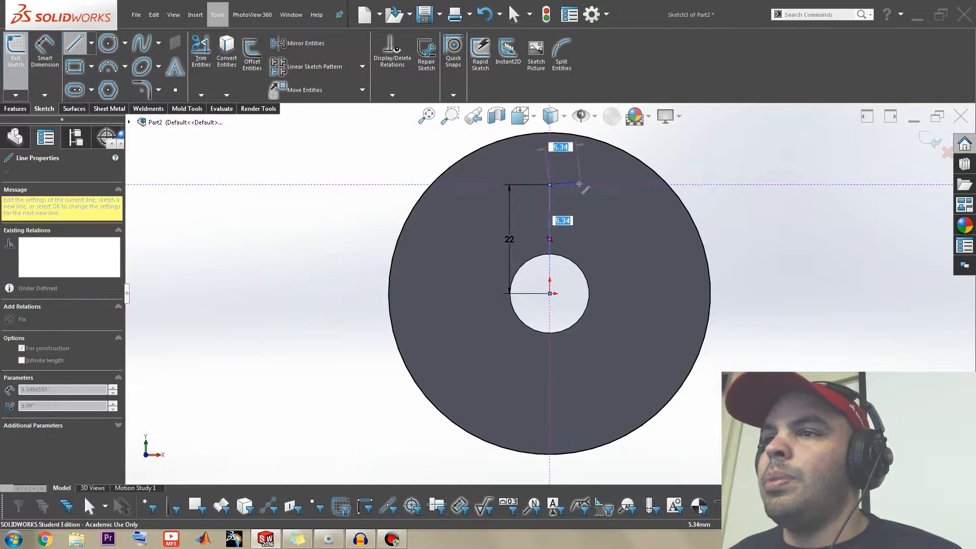
pyautogui.press('Escape')
# Step: Sketch a 7 mm diameter circle centred on the upper end of the construction line
pyautogui.moveTo(585, 195); pyautogui.dragTo(642, 197, button='right')
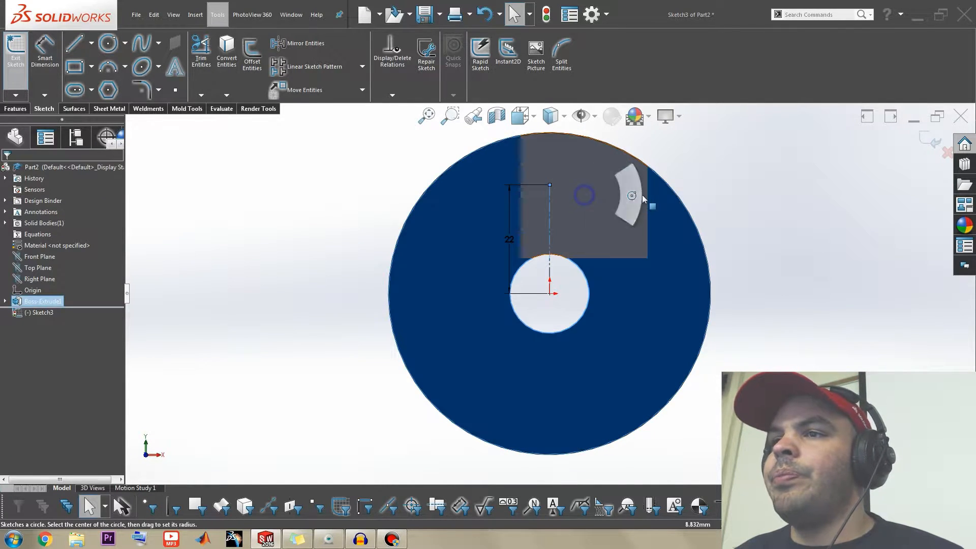
pyautogui.click(550, 185)
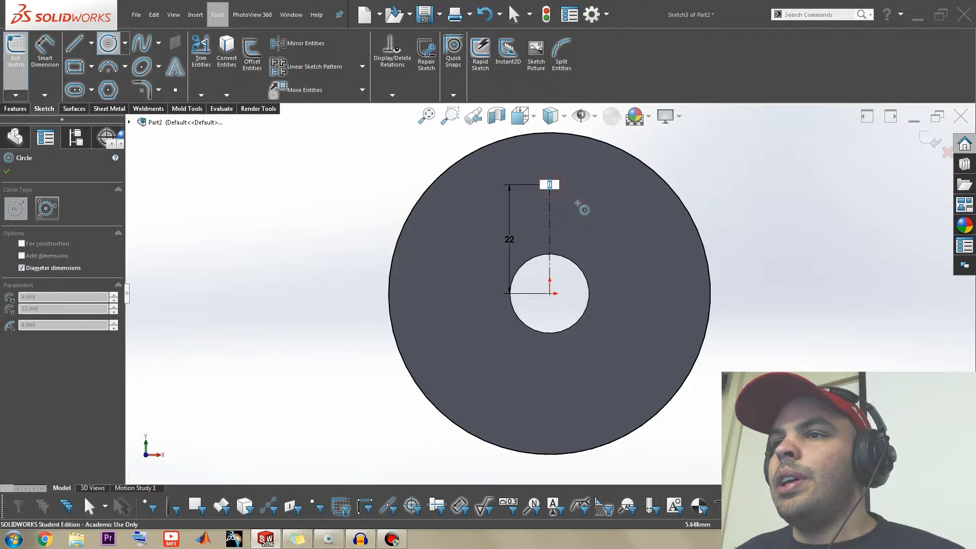
pyautogui.write('7')
pyautogui.press('Return')
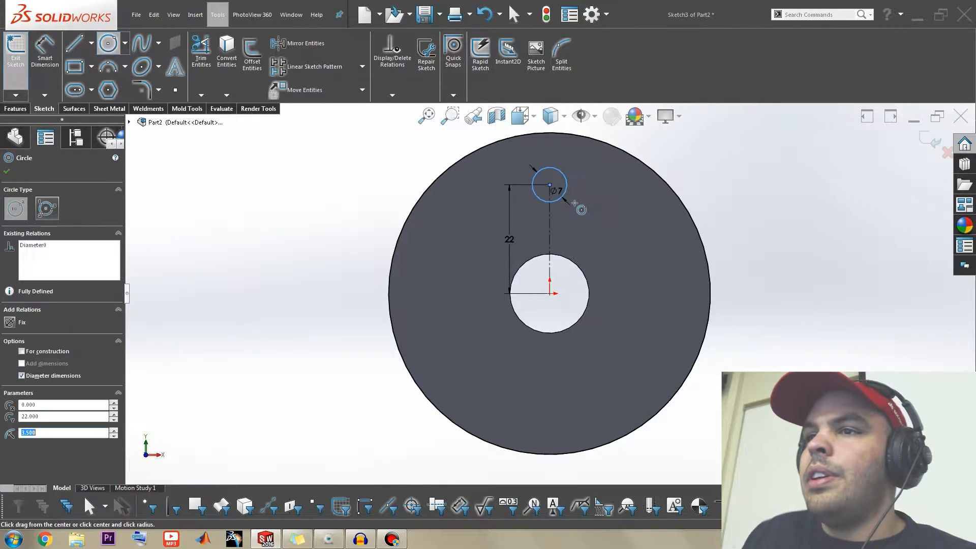
pyautogui.press('Escape')
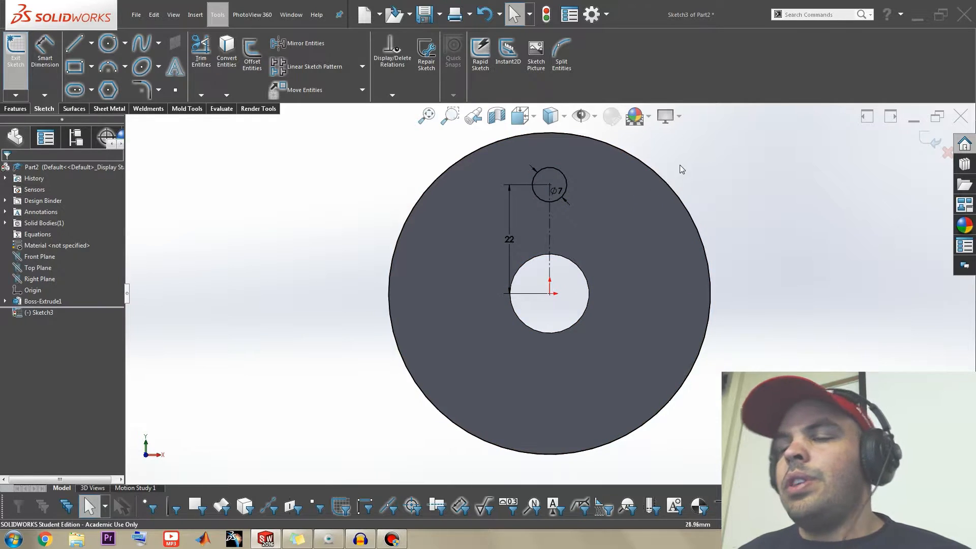
# Step: Sketch a U-shaped notch around the 7 mm circle: two lines about 13 mm long from the outer edge, joined by a tangent arc
pyautogui.moveTo(679, 144); pyautogui.dragTo(627, 158, button='right')
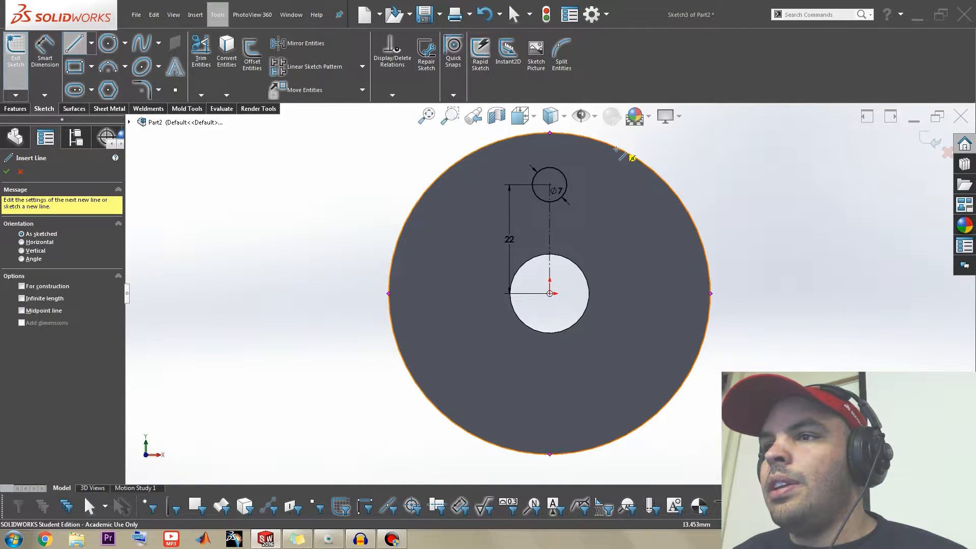
pyautogui.click(616, 148)
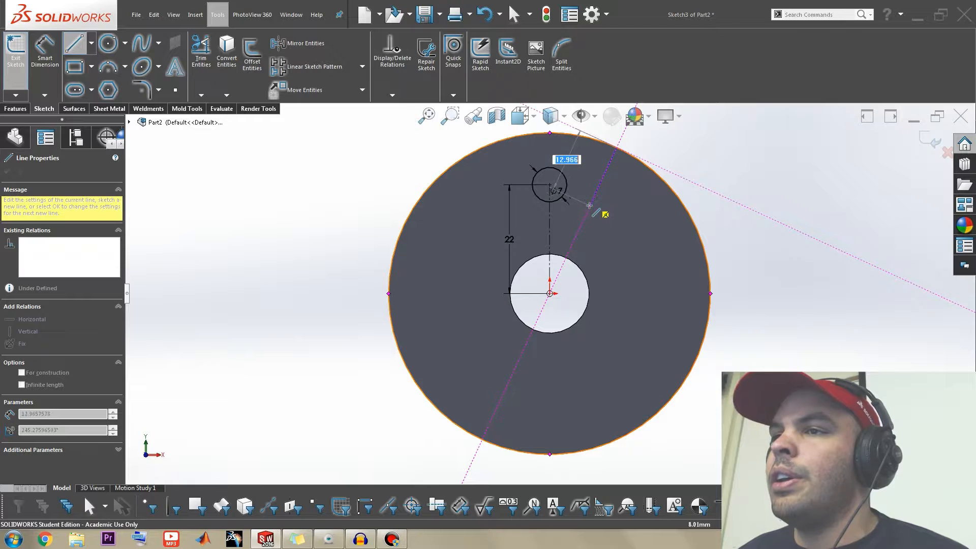
pyautogui.click(590, 205)
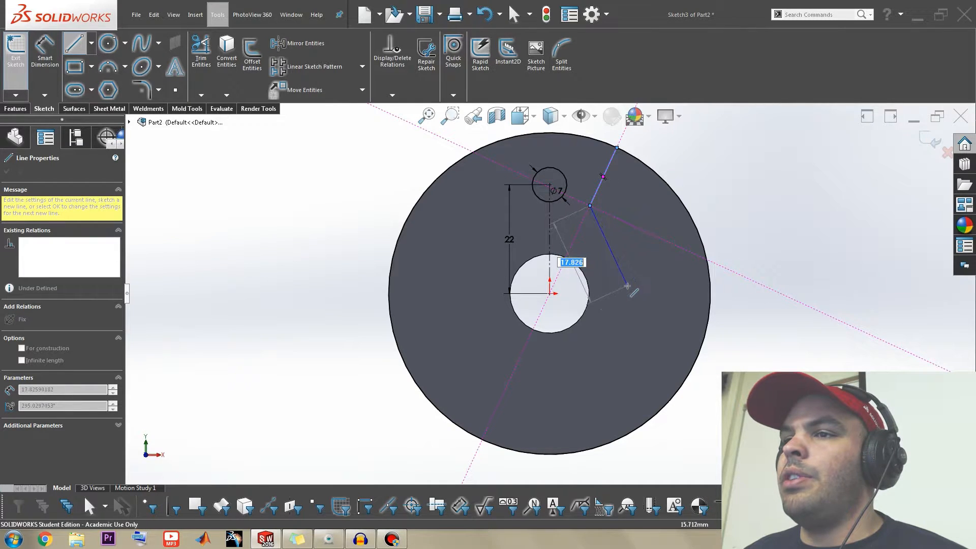
pyautogui.click(590, 205)
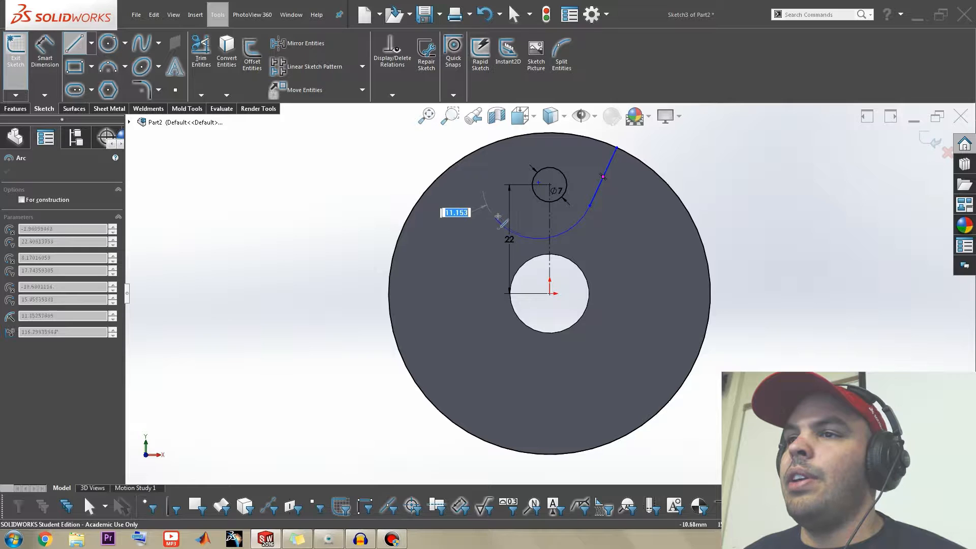
pyautogui.click(513, 207)
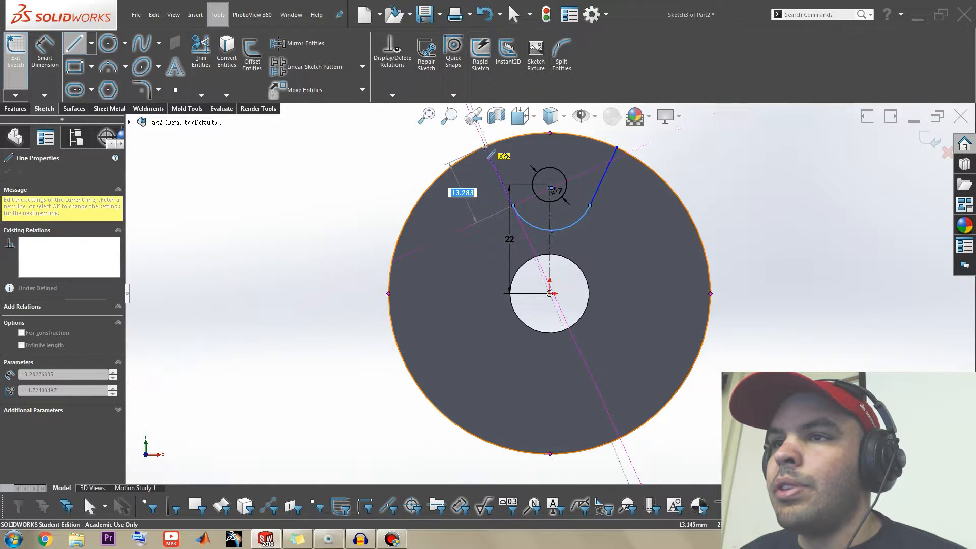
pyautogui.click(484, 147)
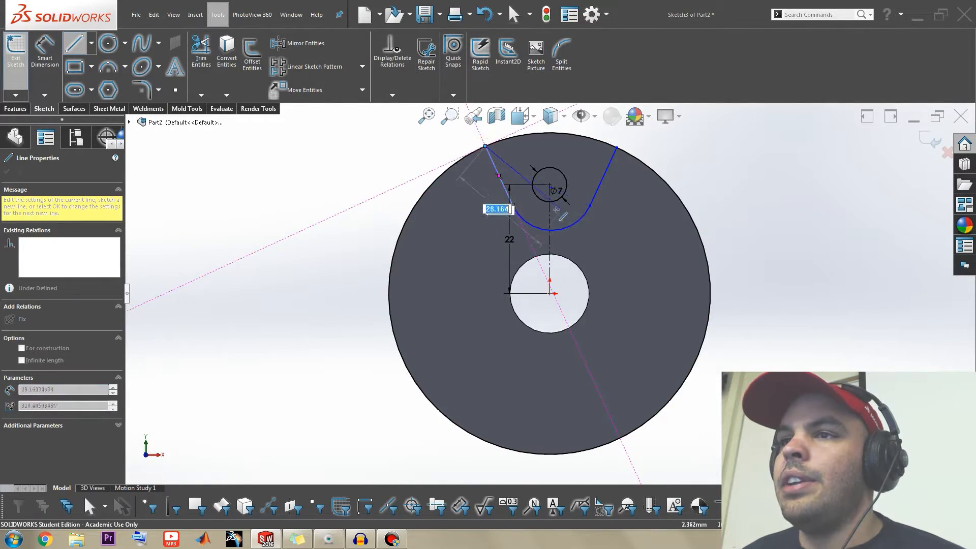
pyautogui.press('Escape')
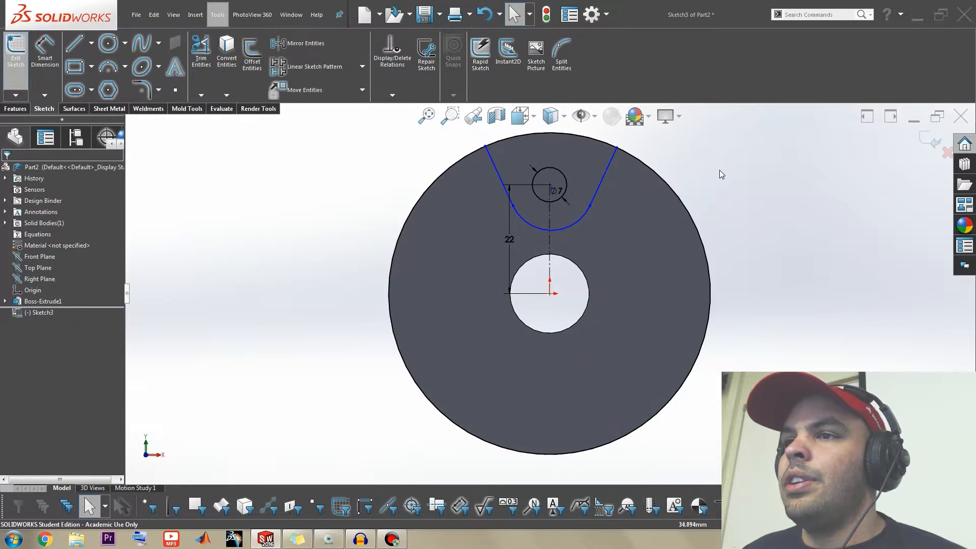
# Step: Make the two slanted notch lines symmetric about the vertical construction line
pyautogui.click(498, 175)
pyautogui.click(591, 202)
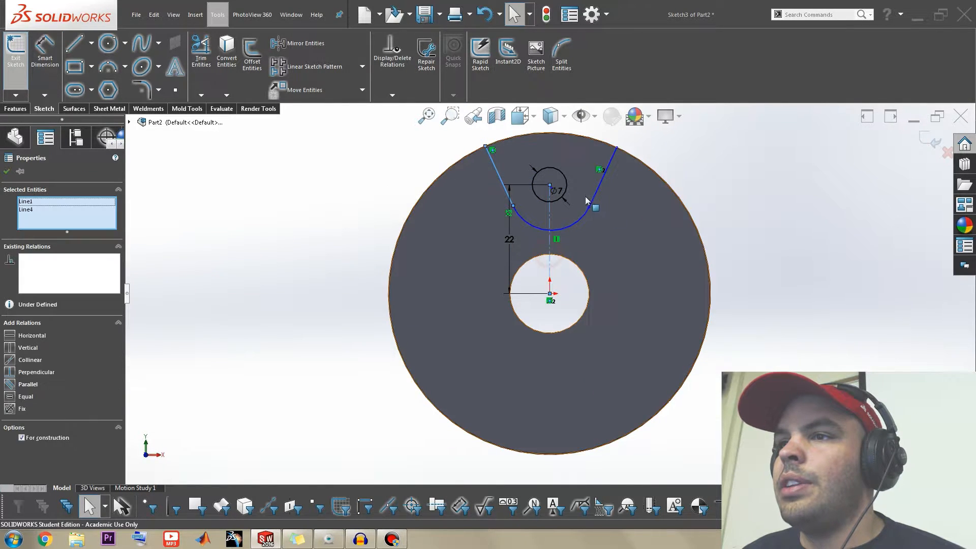
pyautogui.click(686, 156)
pyautogui.click(779, 197)
pyautogui.scroll(1, 573, 246)
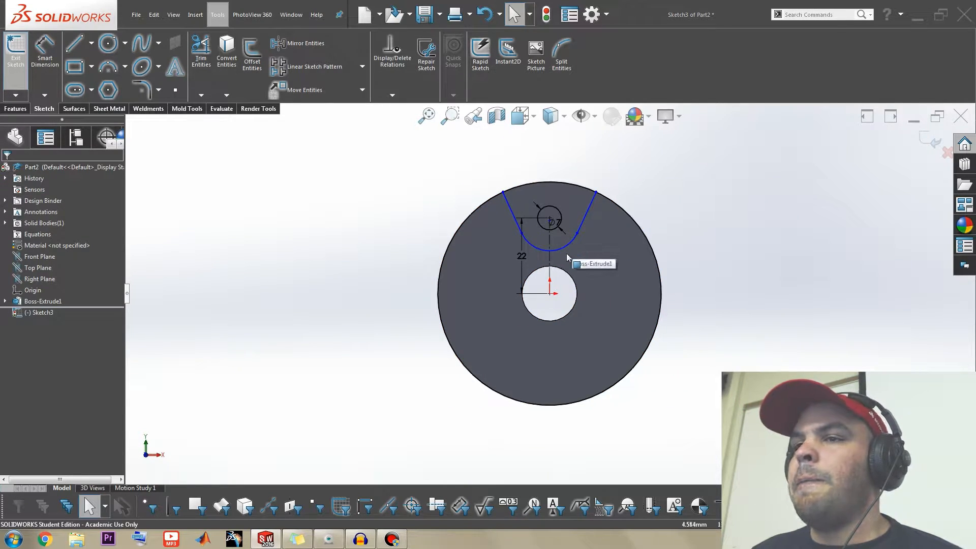
# Step: Dimension the angle between the two slanted notch lines as 45 degrees
pyautogui.scroll(-3, 573, 244)
pyautogui.moveTo(584, 245); pyautogui.dragTo(585, 191, button='right')
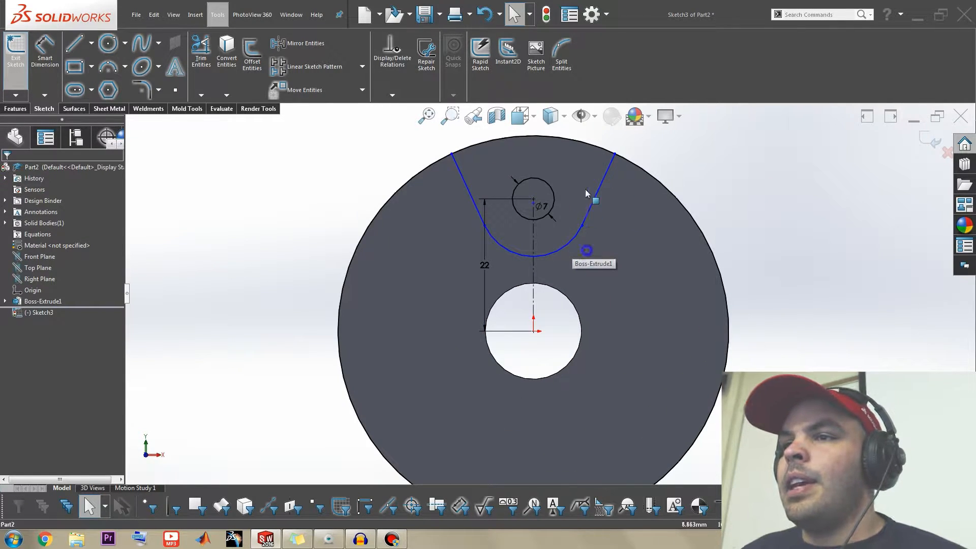
pyautogui.click(467, 181)
pyautogui.click(607, 172)
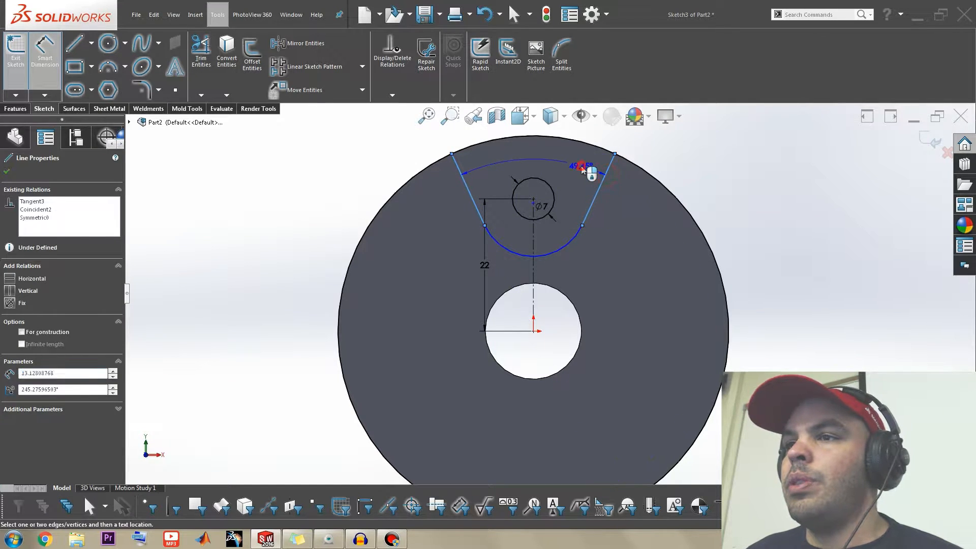
pyautogui.click(582, 166)
pyautogui.press('Return')
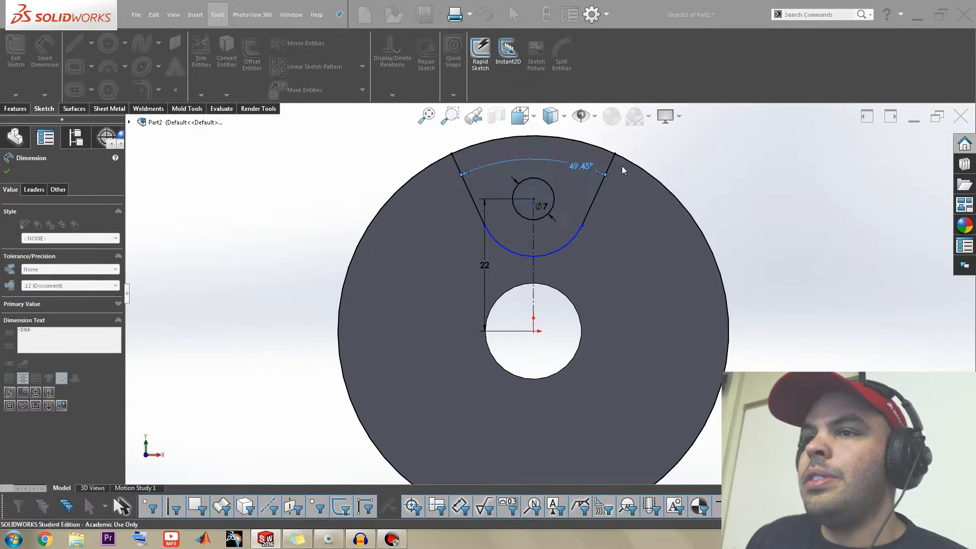
pyautogui.press('Escape')
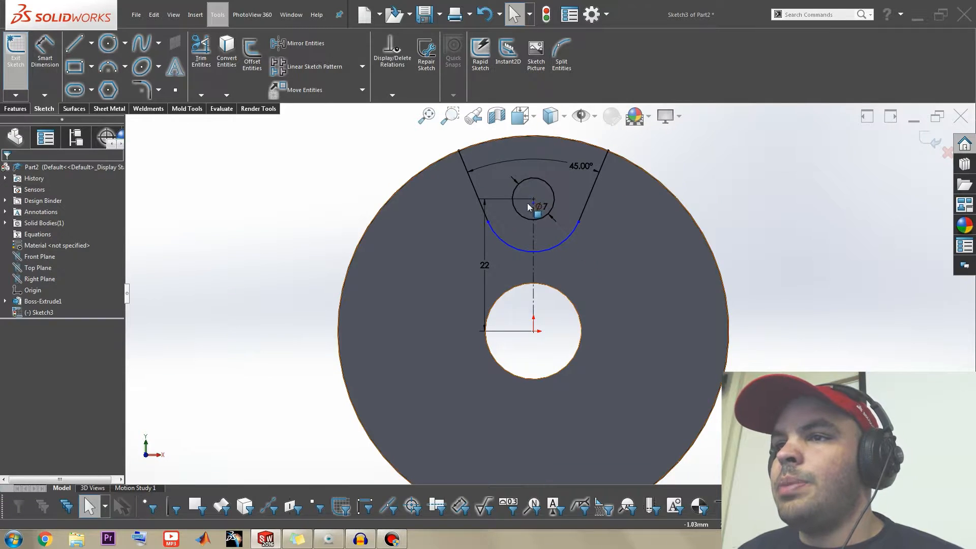
# Step: Make the notch arc concentric with the 7 mm circle
pyautogui.scroll(-1, 528, 206)
pyautogui.click(575, 252)
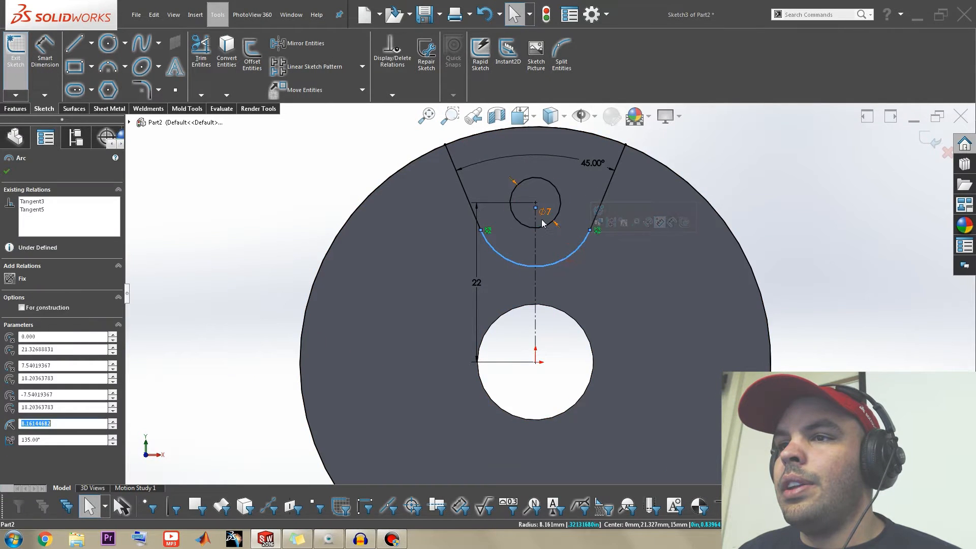
pyautogui.keyDown('ctrl'); pyautogui.click(545, 226); pyautogui.keyUp('ctrl')
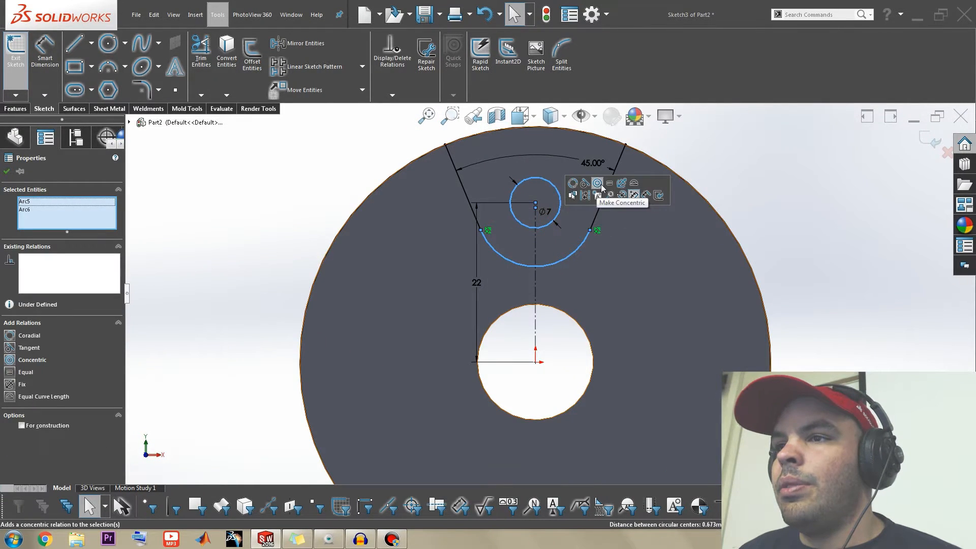
pyautogui.click(598, 184)
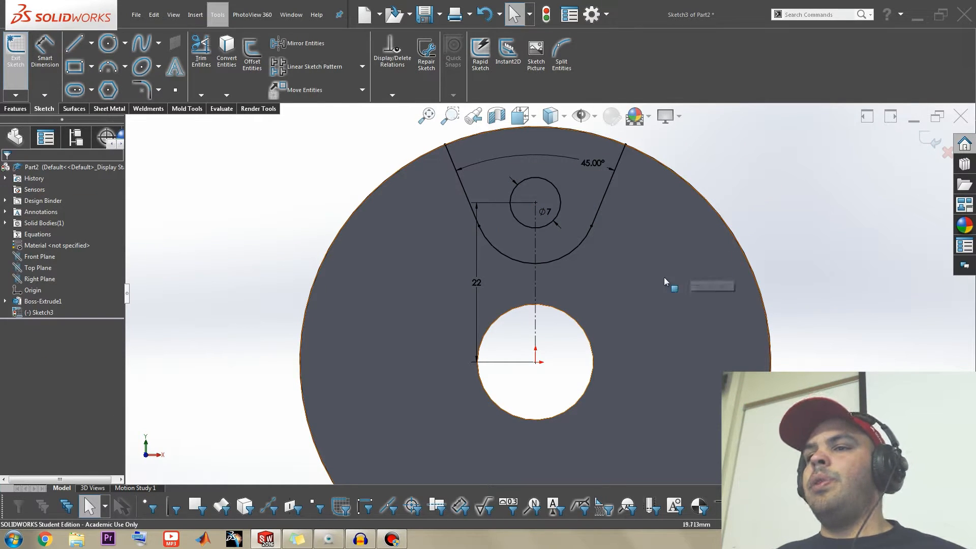
# Step: Check the sketch relations on the notch arc and the 7 mm circle, then view the disc at an angle
pyautogui.scroll(1, 580, 299)
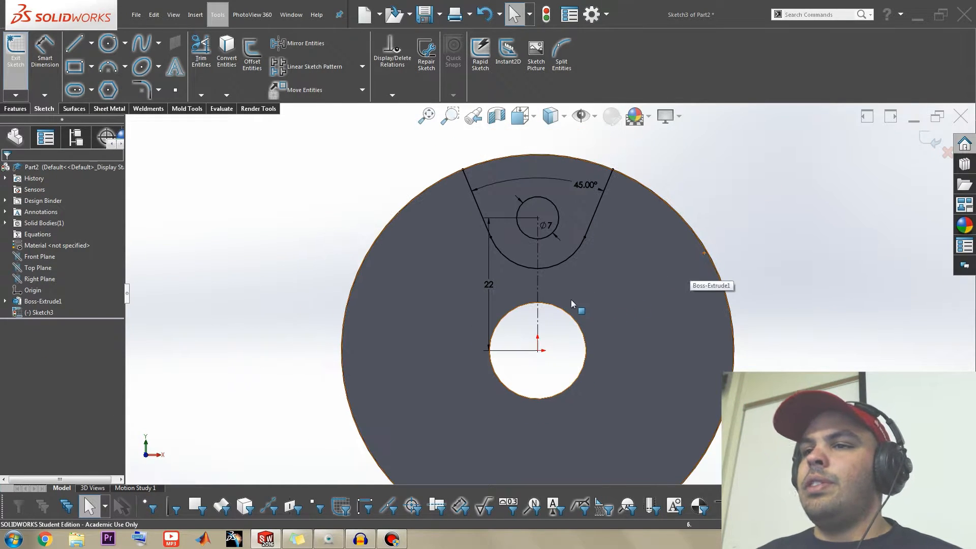
pyautogui.click(572, 258)
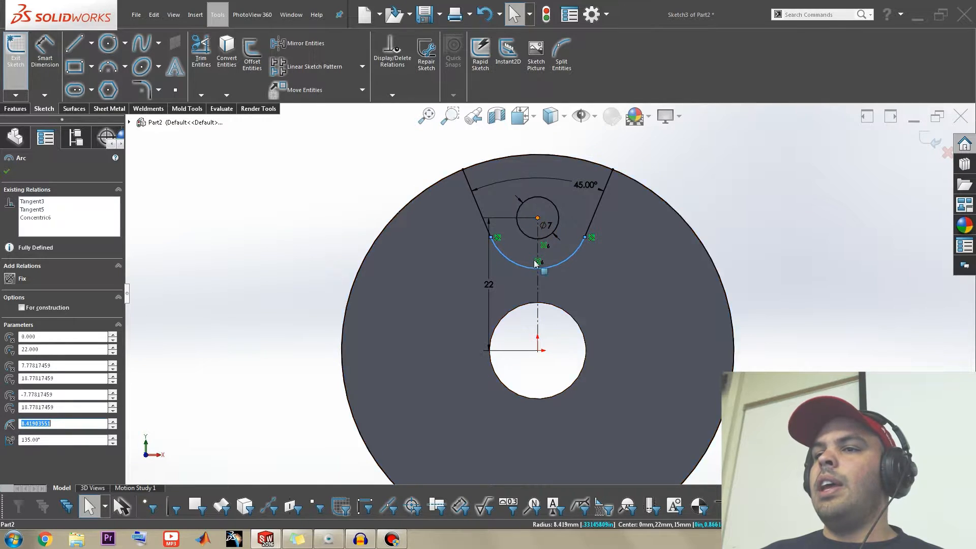
pyautogui.click(547, 199)
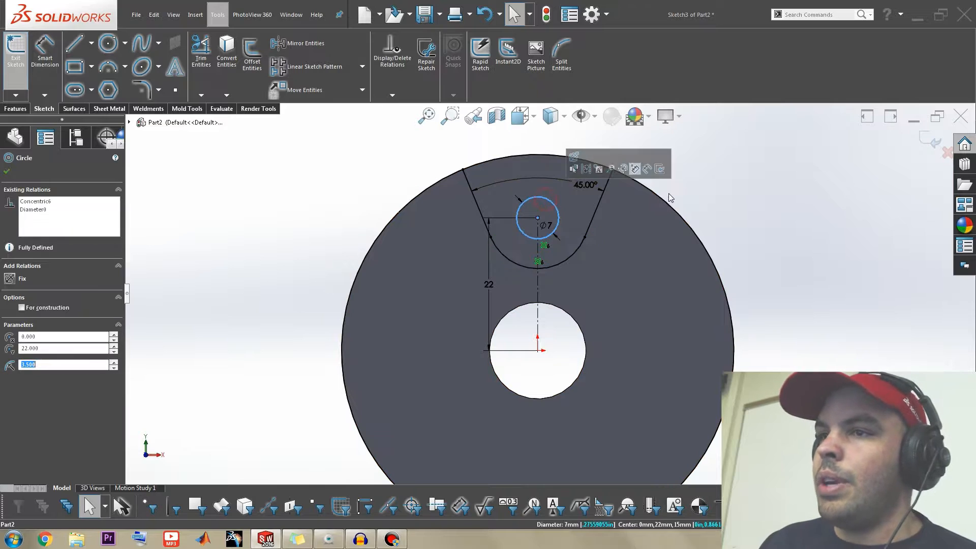
pyautogui.click(730, 192)
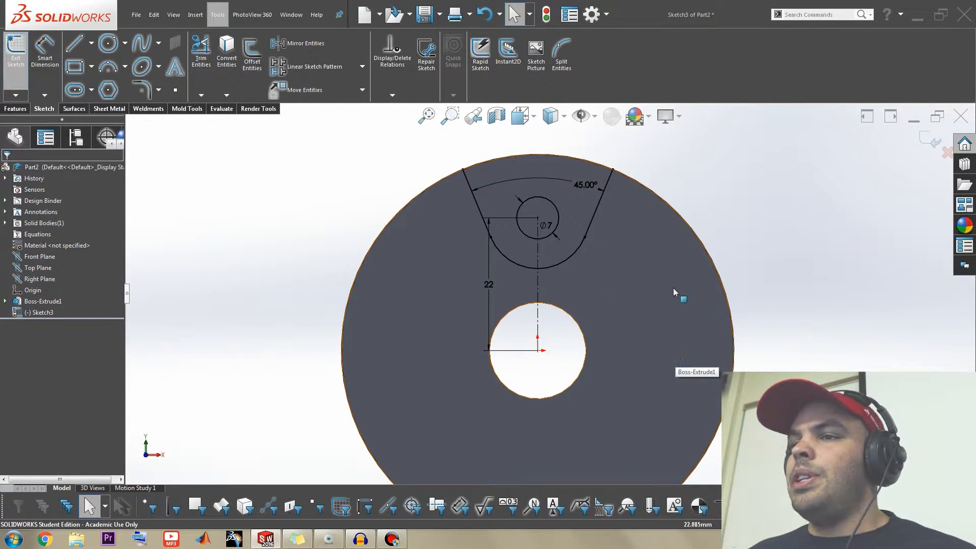
pyautogui.moveTo(678, 214)
pyautogui.mouseDown(button='middle')
pyautogui.moveTo(665, 253)
pyautogui.moveTo(690, 200)
pyautogui.mouseUp(button='middle')
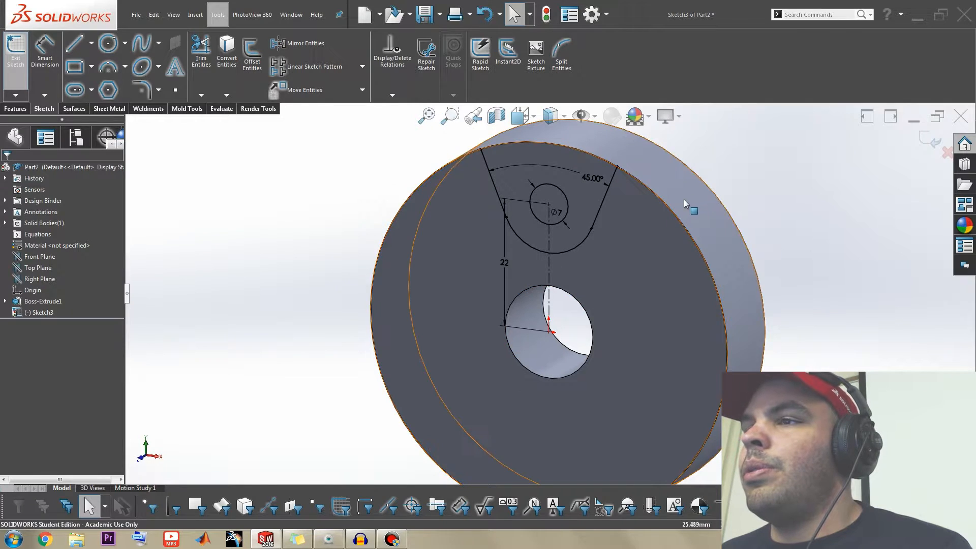
pyautogui.rightClick(671, 187)
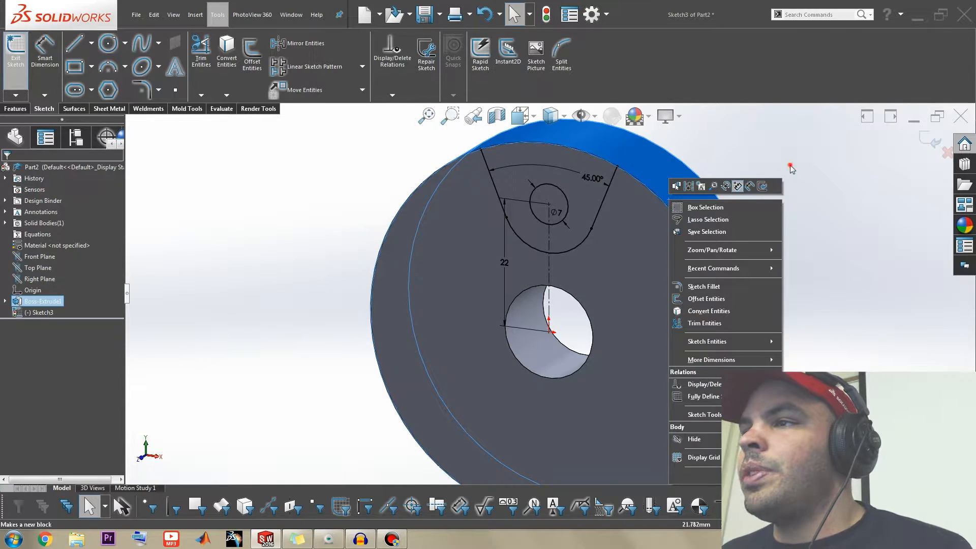
pyautogui.click(787, 164)
pyautogui.click(931, 140)
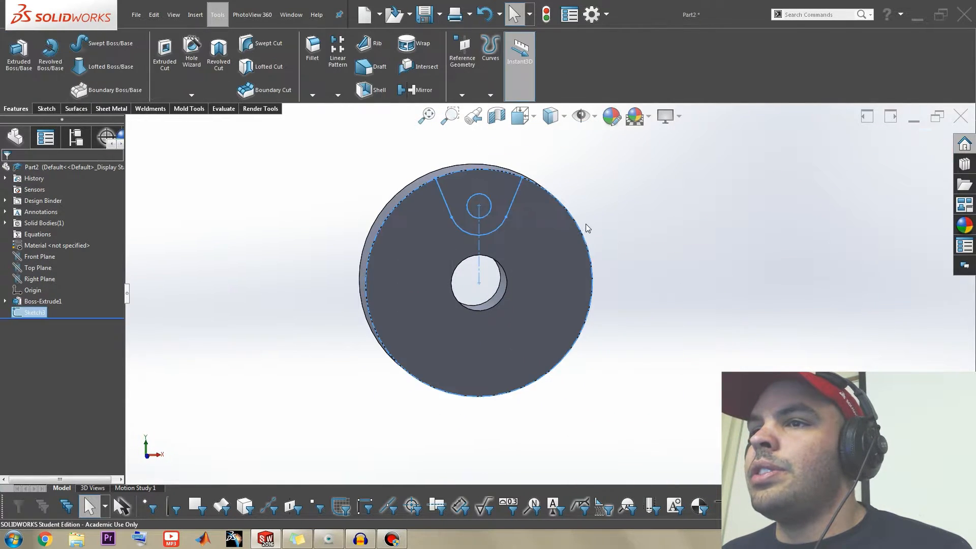
pyautogui.press('s')
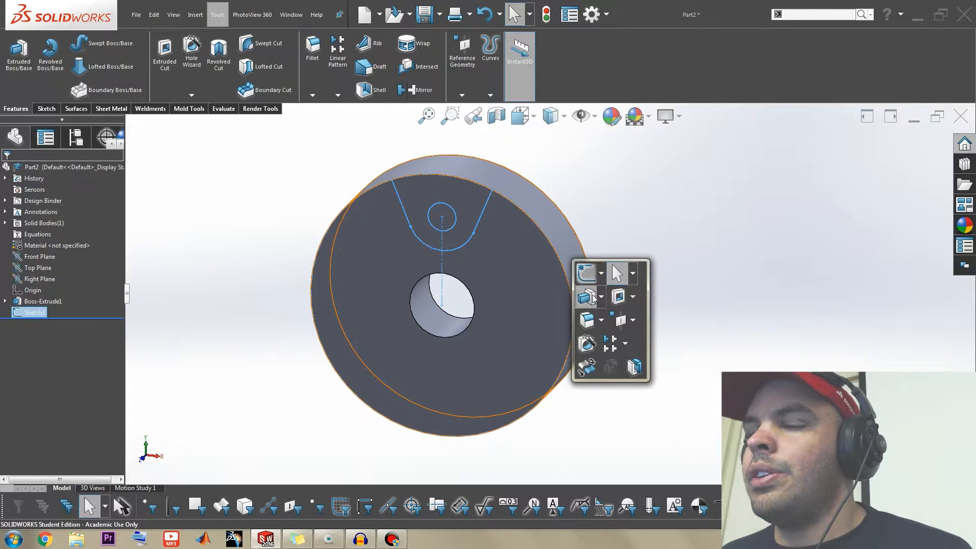
pyautogui.click(619, 299)
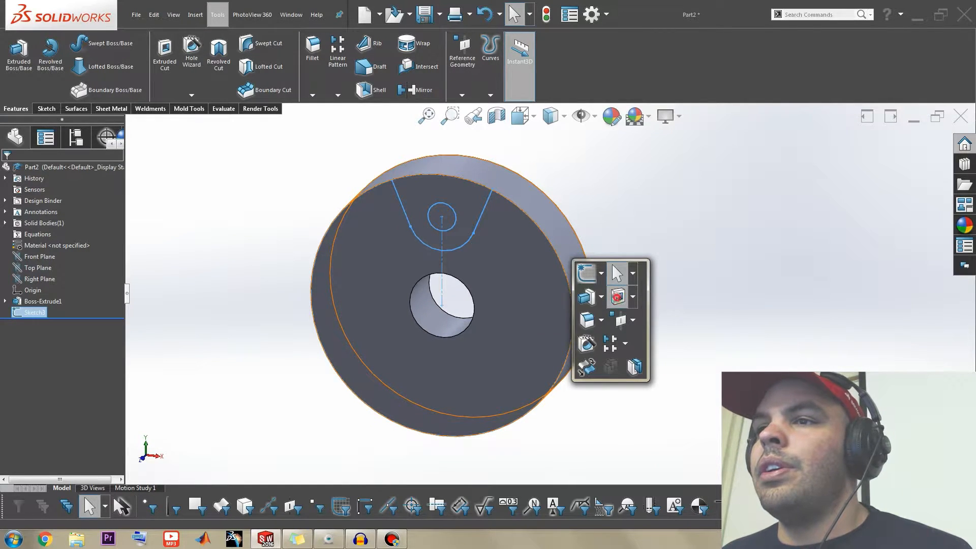
pyautogui.click(478, 220)
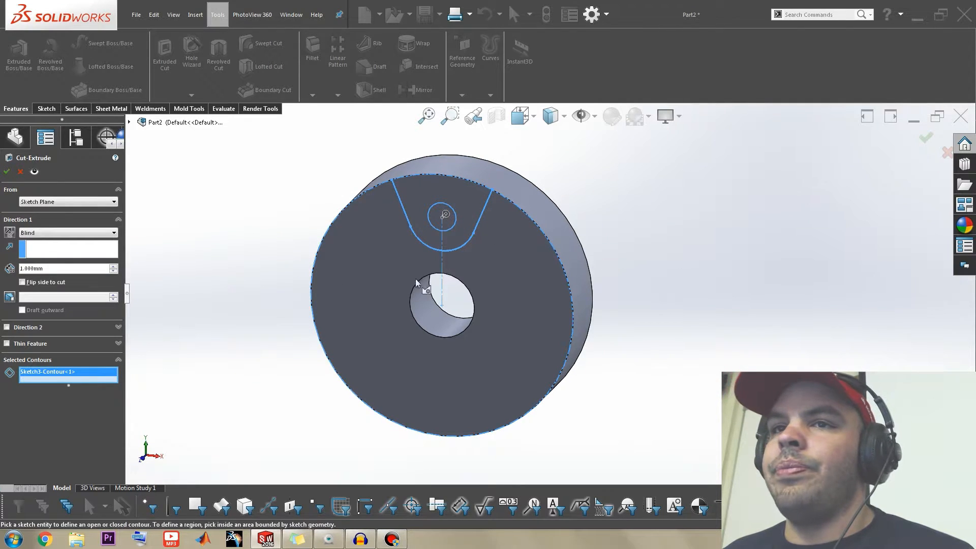
pyautogui.click(20, 172)
# Step: Edit the notch sketch and trim away the outer circle except for the arc that closes the notch profile
pyautogui.doubleClick(355, 205)
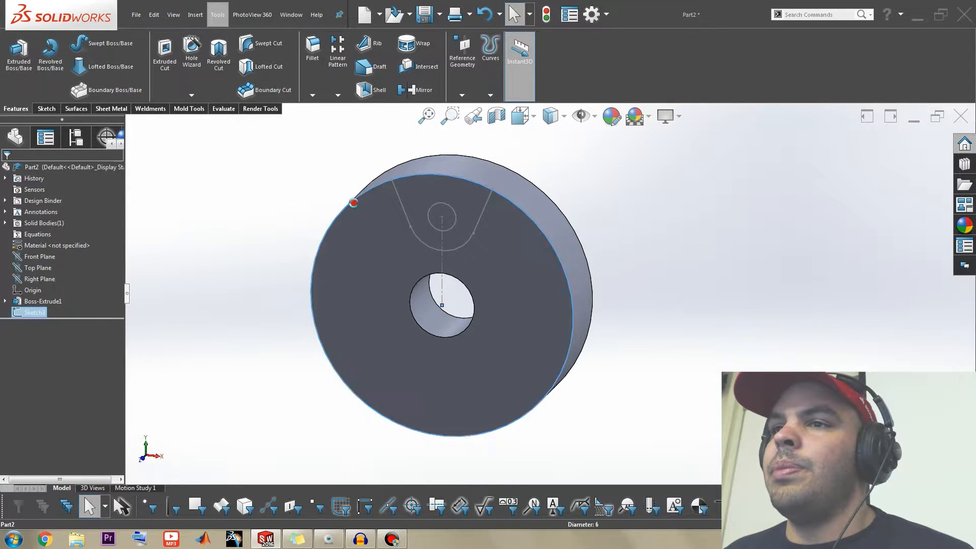
pyautogui.scroll(-2, 570, 227)
pyautogui.moveTo(570, 227); pyautogui.dragTo(569, 268, button='right')
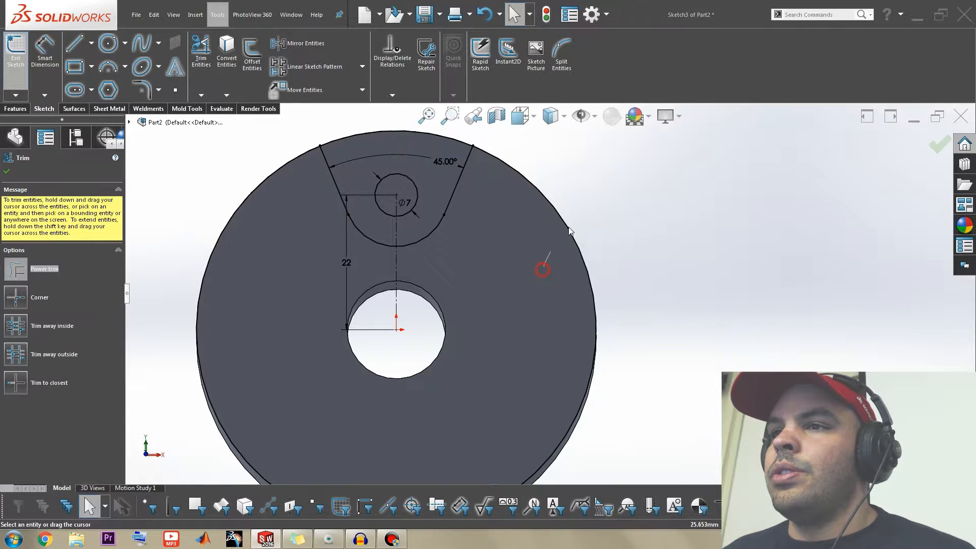
pyautogui.moveTo(525, 260); pyautogui.dragTo(730, 204, button='middle')
pyautogui.scroll(2, 730, 204)
pyautogui.click(930, 149)
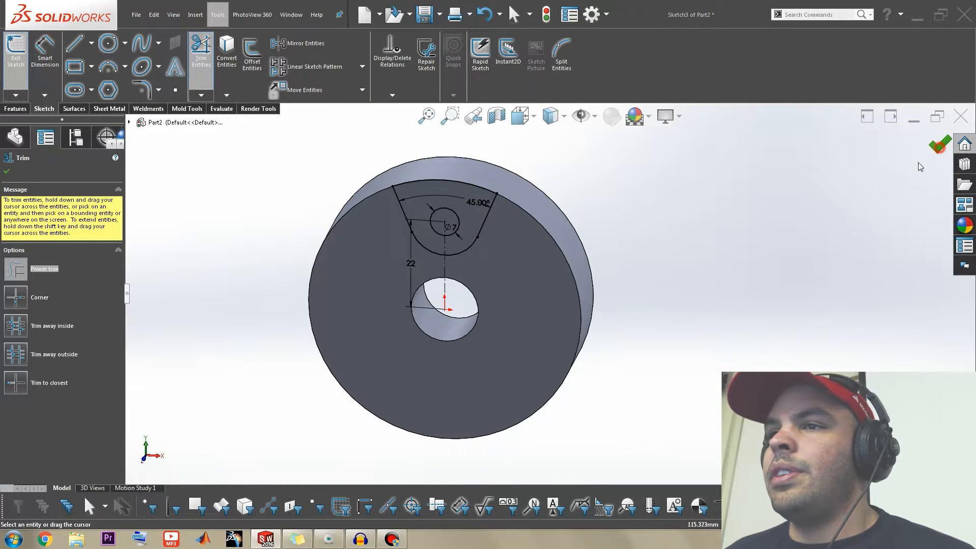
# Step: Cut the notch profile into the disc with Offset From Surface, ending 3 mm short of the disc's back face
pyautogui.press('s')
pyautogui.click(559, 243)
pyautogui.press('s')
pyautogui.click(521, 266)
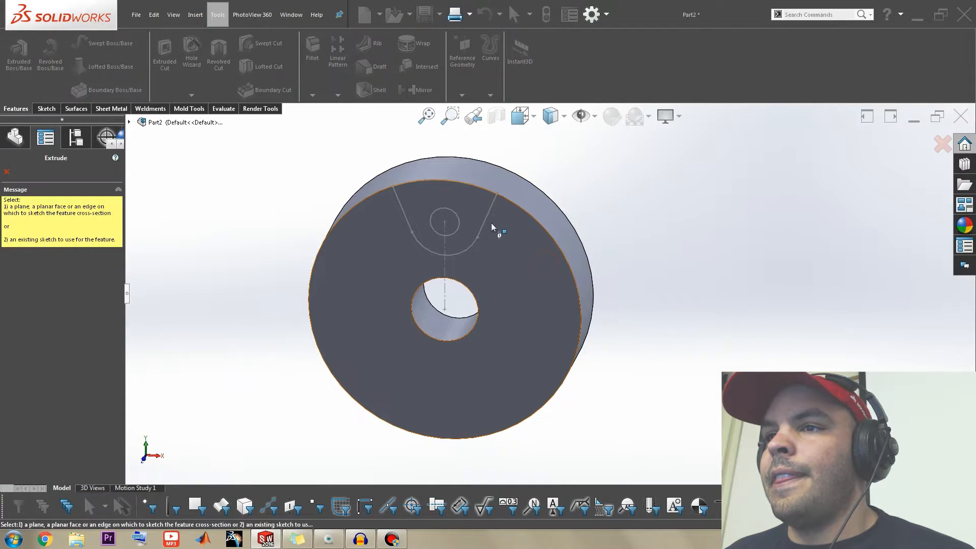
pyautogui.click(484, 222)
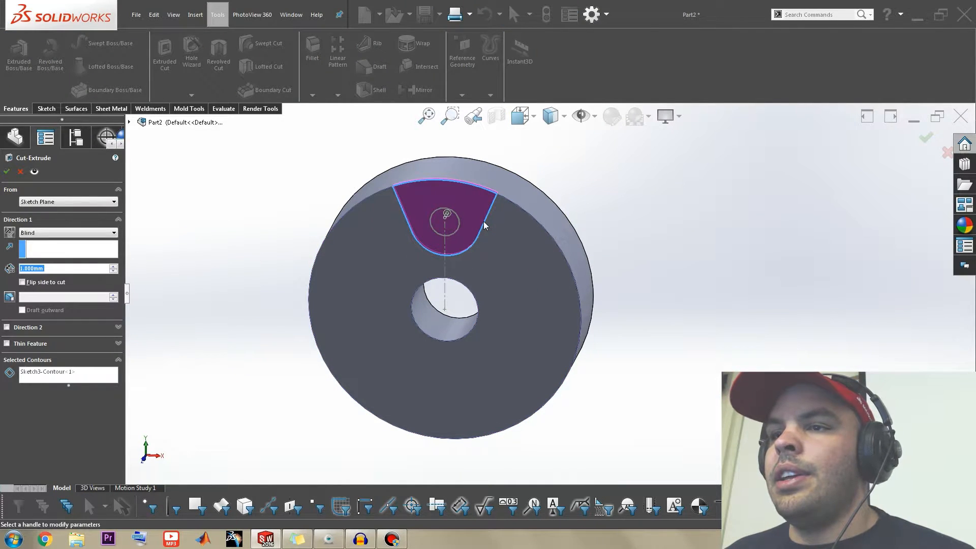
pyautogui.rightClick(573, 222)
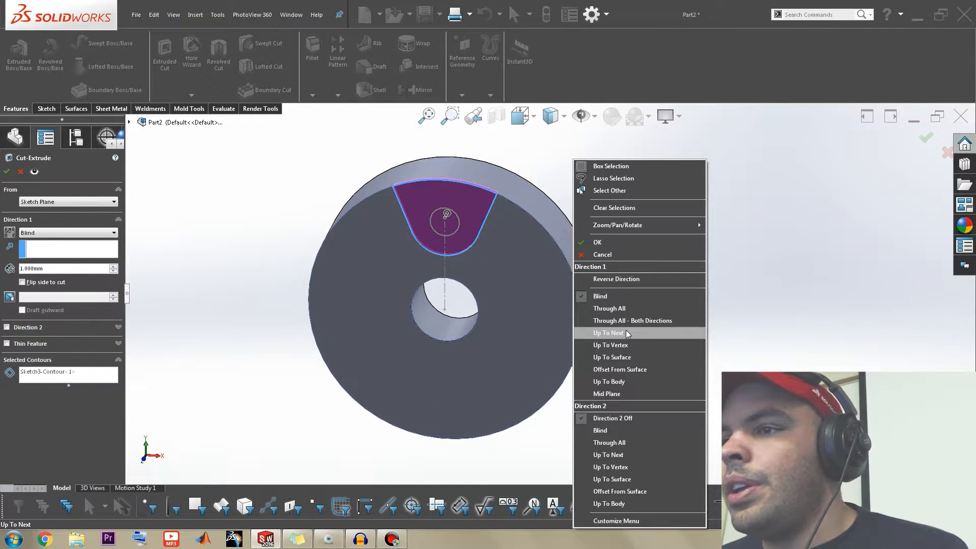
pyautogui.click(635, 369)
pyautogui.moveTo(597, 276); pyautogui.dragTo(497, 231, button='middle')
pyautogui.click(492, 227)
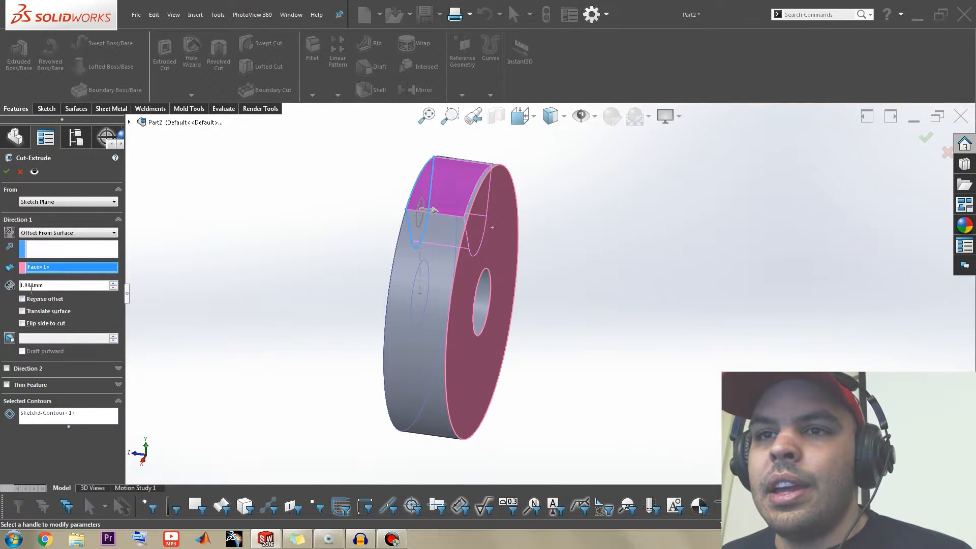
pyautogui.doubleClick(113, 283)
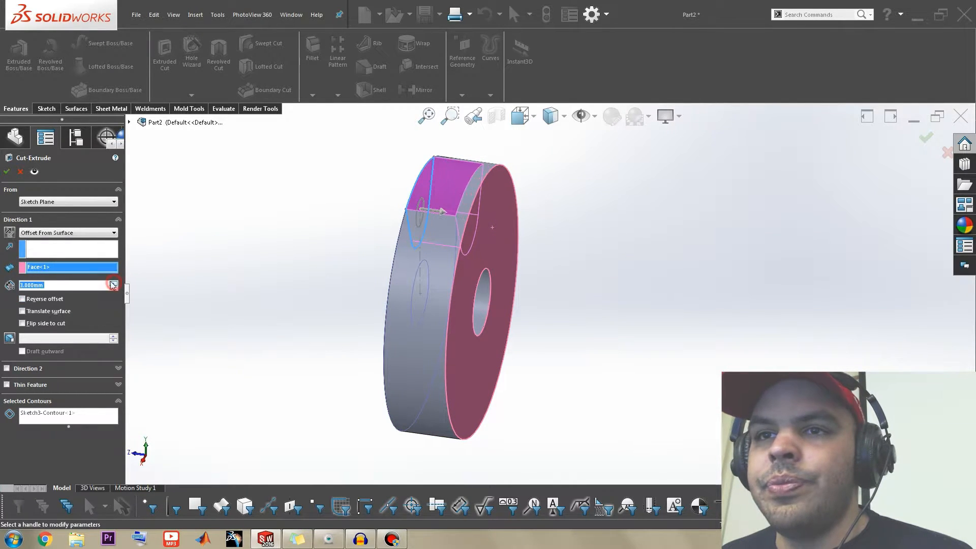
pyautogui.click(7, 171)
pyautogui.click(303, 267)
pyautogui.moveTo(389, 231); pyautogui.dragTo(434, 248, button='middle')
pyautogui.scroll(2, 549, 261)
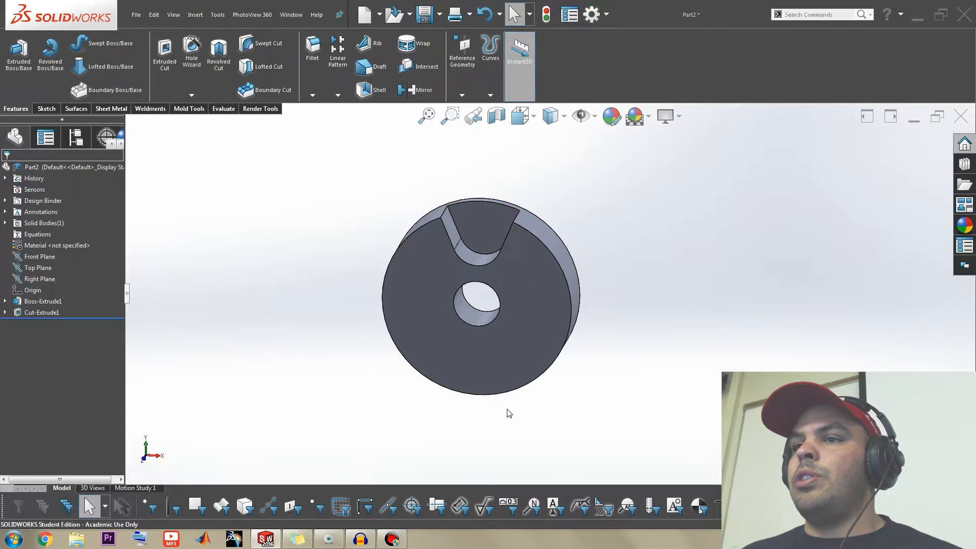
# Step: Circular-pattern the notch cut around the disc's outer cylindrical face with 2 equally spaced instances over 360 degrees
pyautogui.scroll(-3, 483, 307)
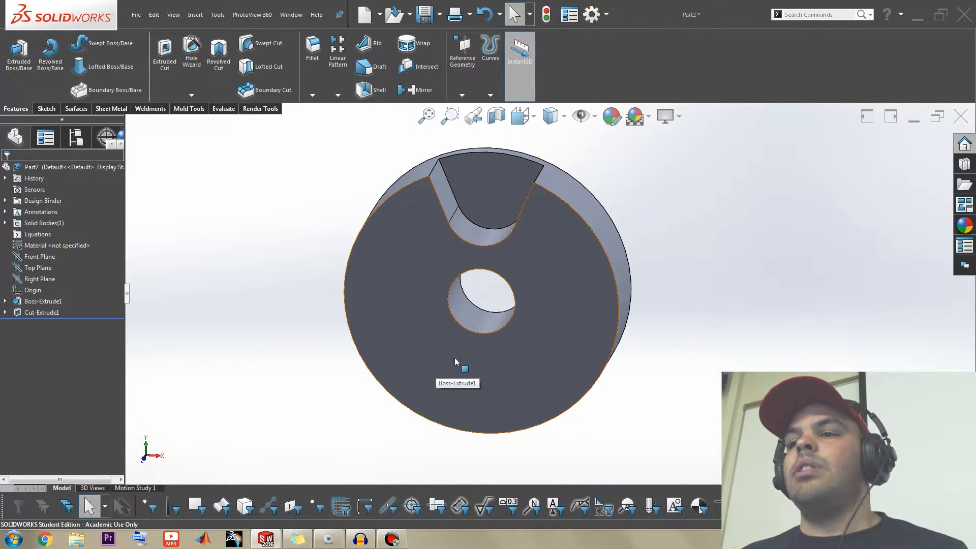
pyautogui.scroll(2, 516, 269)
pyautogui.press('s')
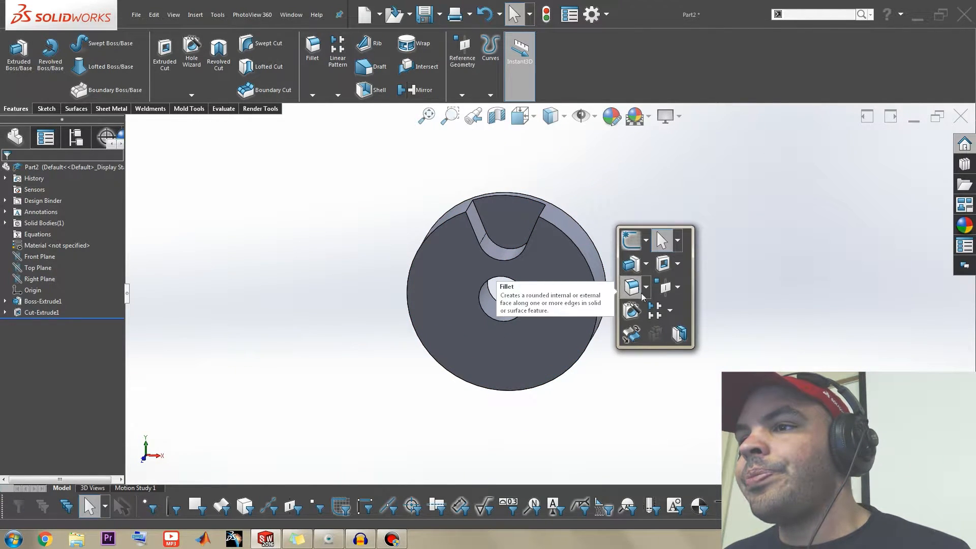
pyautogui.click(671, 310)
pyautogui.click(681, 341)
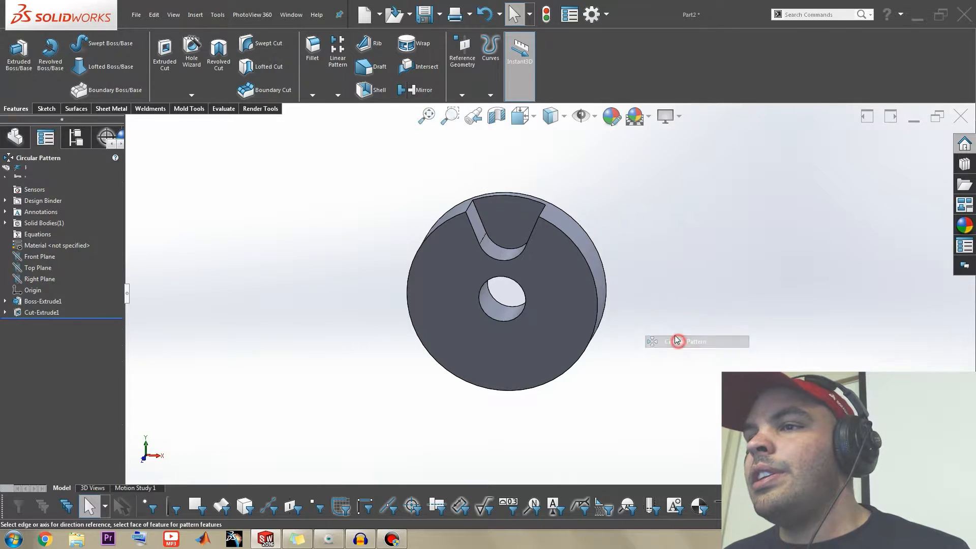
pyautogui.scroll(-3, 514, 261)
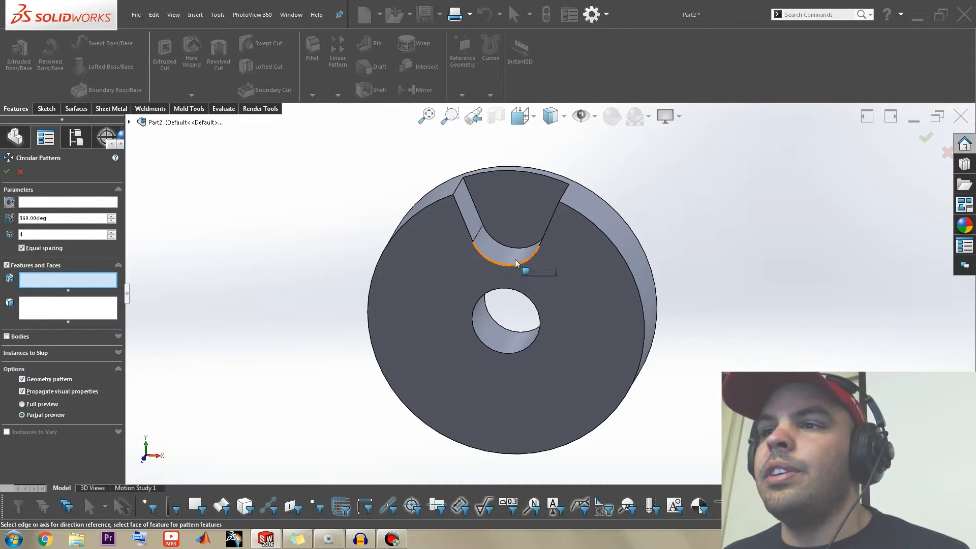
pyautogui.click(511, 261)
pyautogui.click(84, 202)
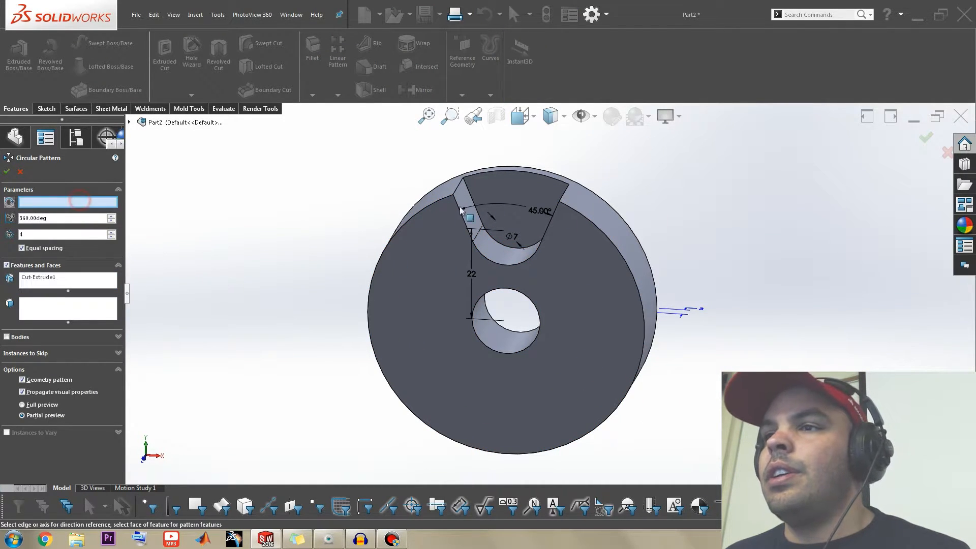
pyautogui.click(606, 210)
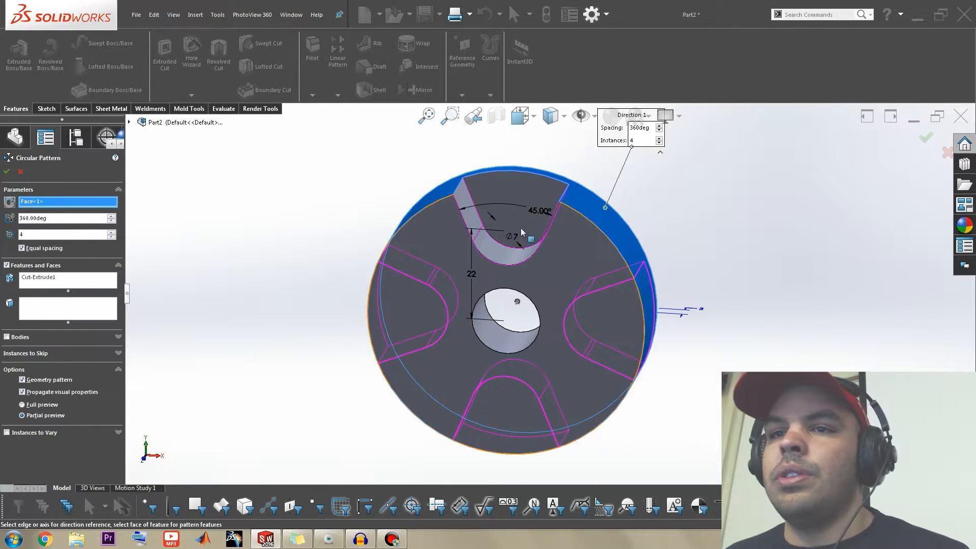
pyautogui.click(111, 237)
pyautogui.click(111, 237)
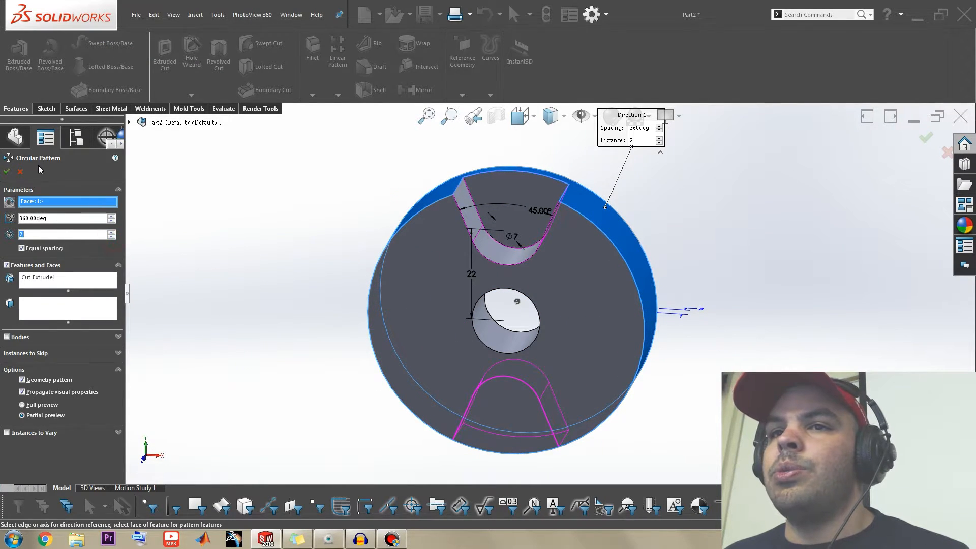
pyautogui.click(7, 172)
# Step: Shell the disc to a 3 mm wall thickness, removing the un-notched back face and the centre-hole face
pyautogui.moveTo(316, 338); pyautogui.dragTo(566, 253, button='middle')
pyautogui.moveTo(466, 246); pyautogui.dragTo(527, 214, button='middle')
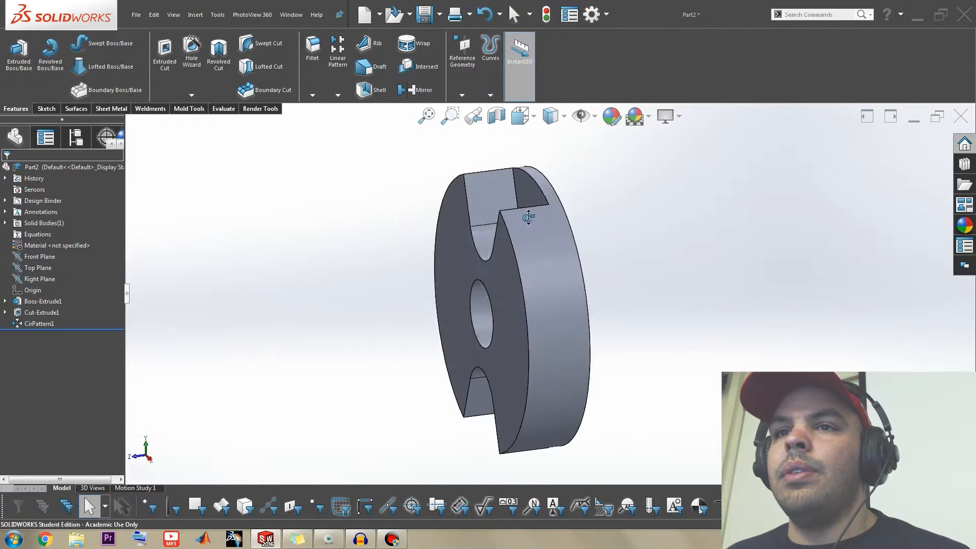
pyautogui.click(372, 90)
pyautogui.moveTo(360, 227); pyautogui.dragTo(335, 231, button='middle')
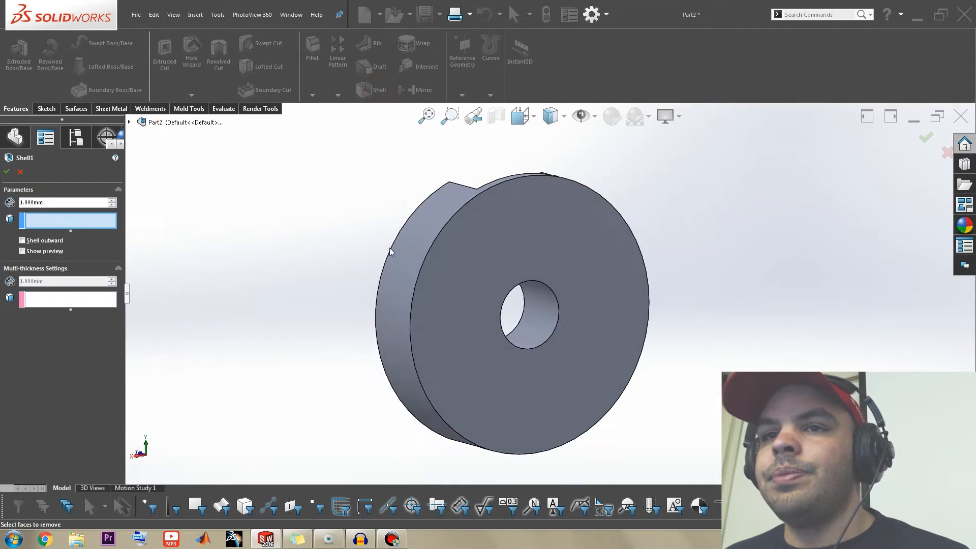
pyautogui.click(504, 259)
pyautogui.doubleClick(112, 201)
pyautogui.moveTo(350, 239); pyautogui.dragTo(342, 271, button='middle')
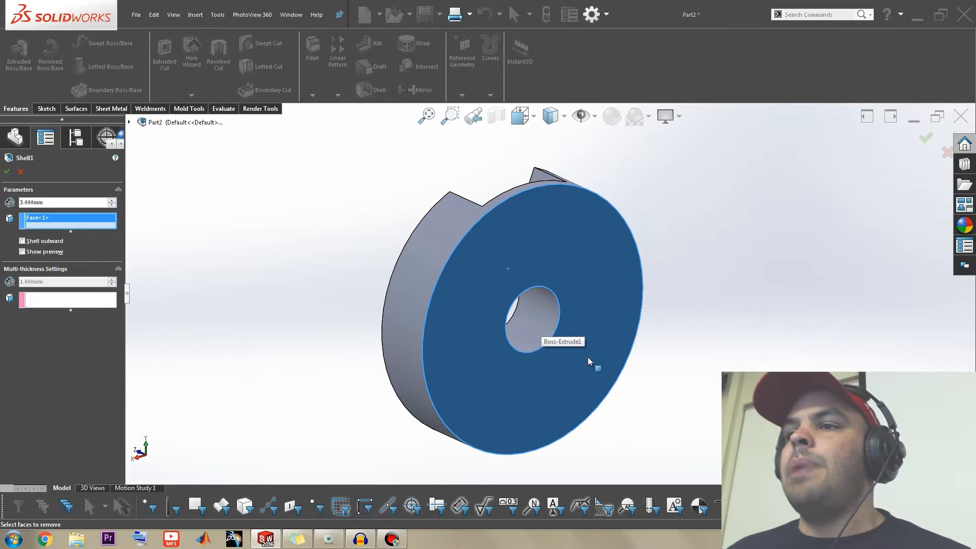
pyautogui.click(539, 320)
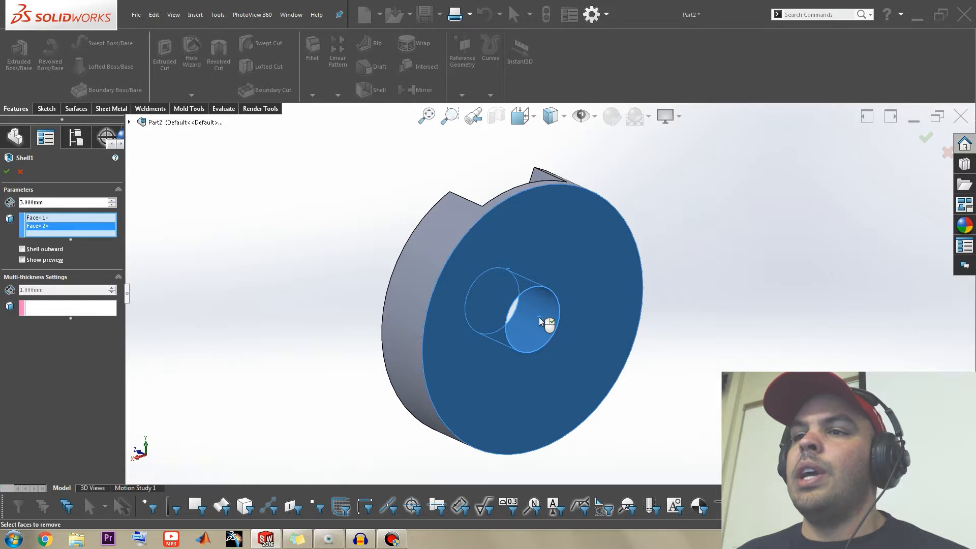
pyautogui.rightClick(539, 318)
pyautogui.moveTo(539, 319); pyautogui.dragTo(678, 346, button='middle')
pyautogui.scroll(-1, 566, 319)
pyautogui.moveTo(518, 327); pyautogui.dragTo(508, 286, button='middle')
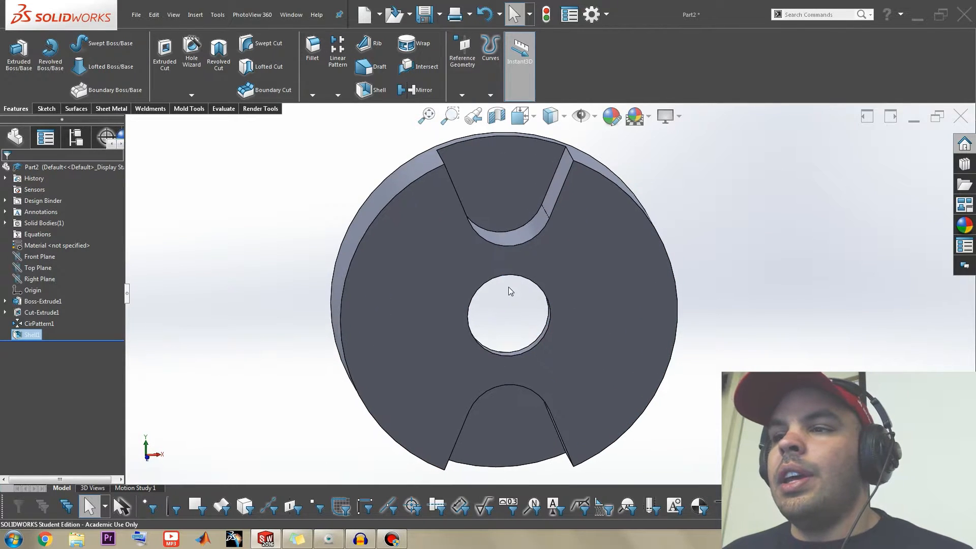
pyautogui.click(510, 316)
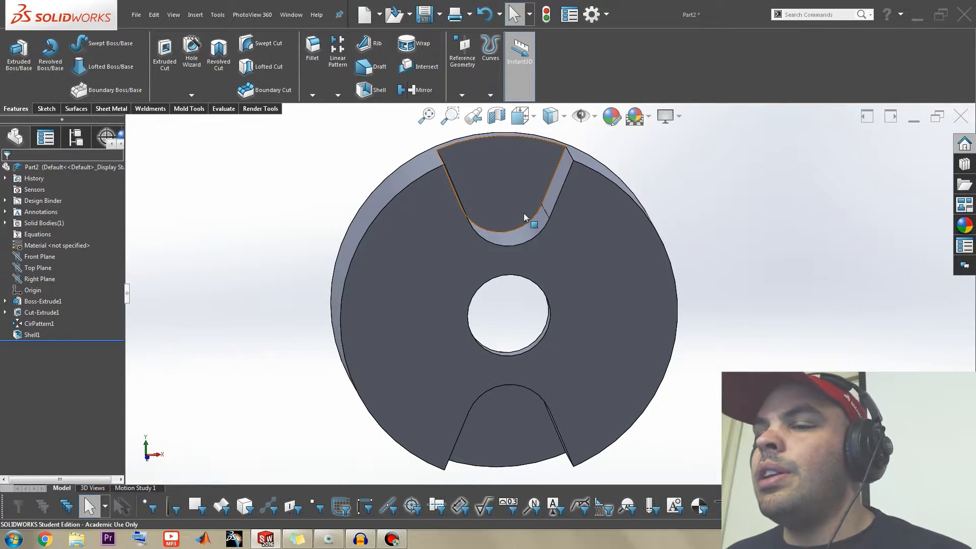
pyautogui.click(553, 202)
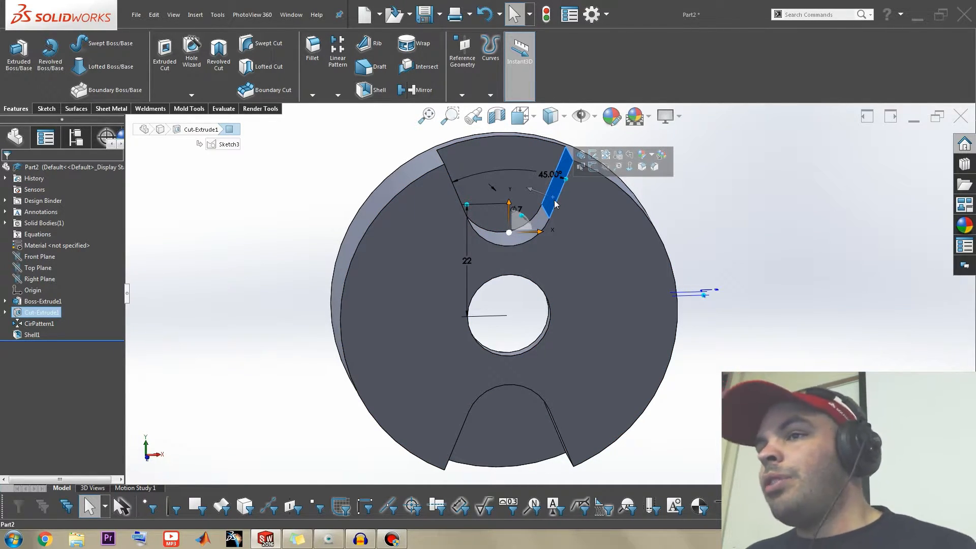
pyautogui.click(736, 191)
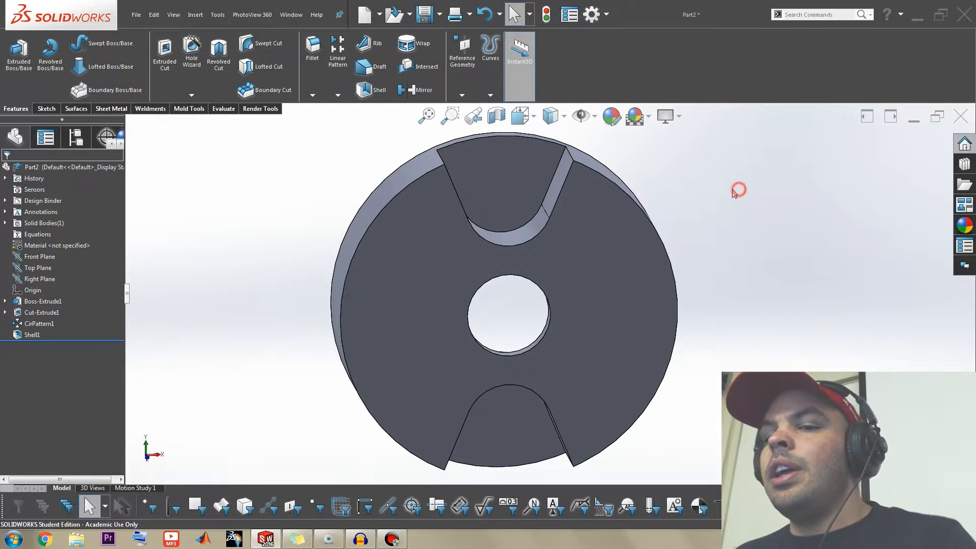
pyautogui.click(553, 203)
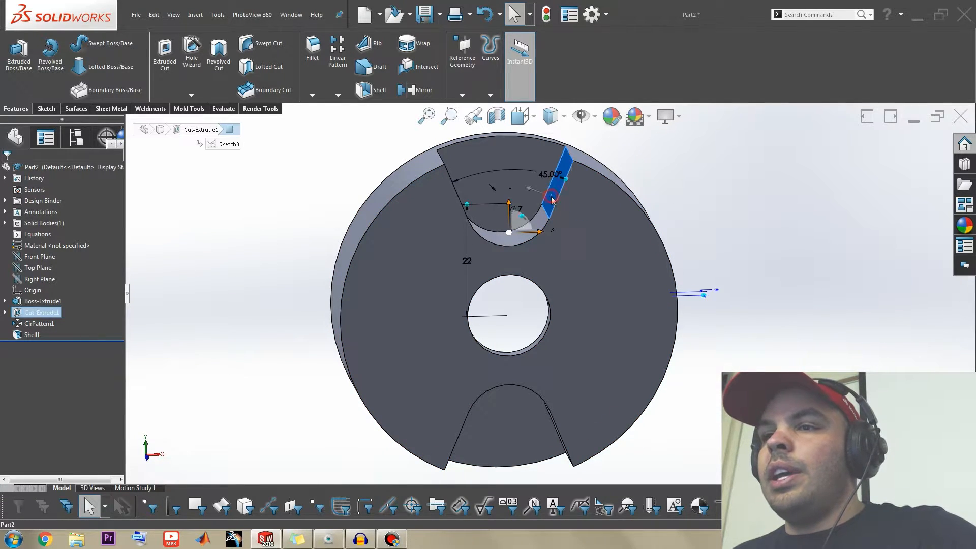
pyautogui.press('d')
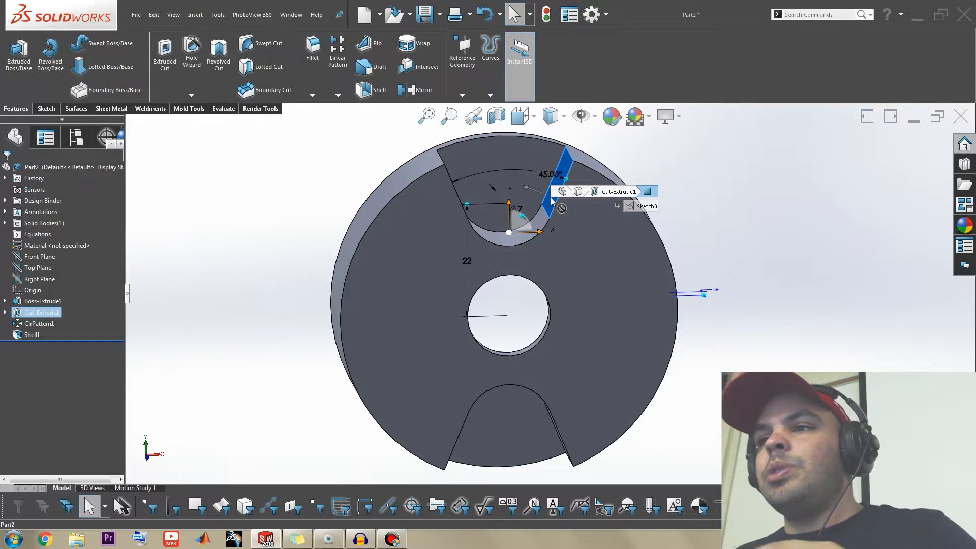
pyautogui.rightClick(636, 210)
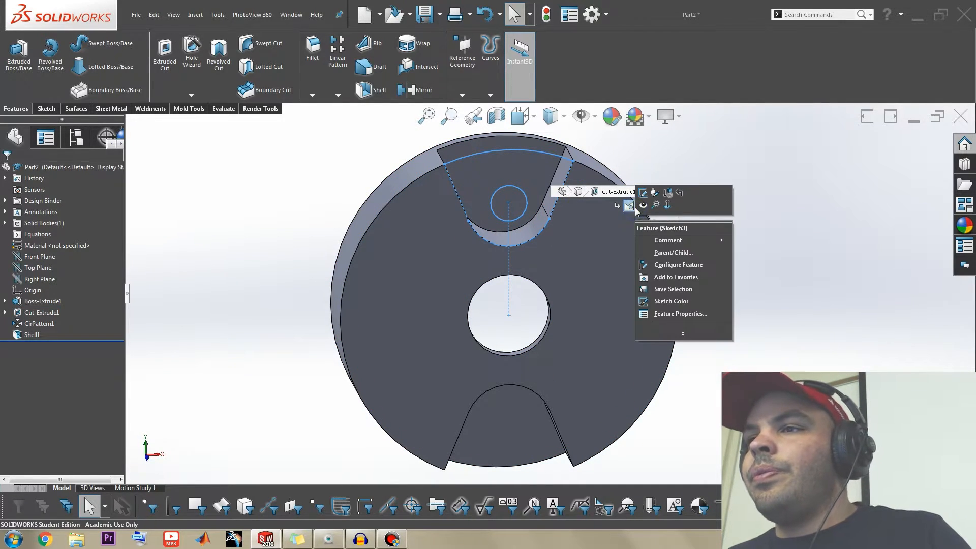
pyautogui.click(679, 153)
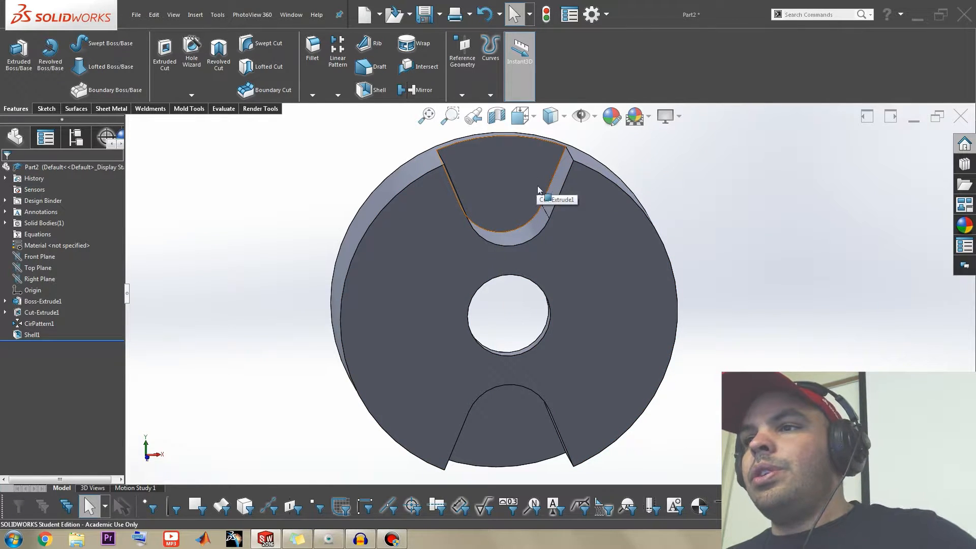
# Step: Start an extruded cut from the existing notch sketch, using only its 7 mm circle as the selected contour
pyautogui.click(553, 193)
pyautogui.press('d')
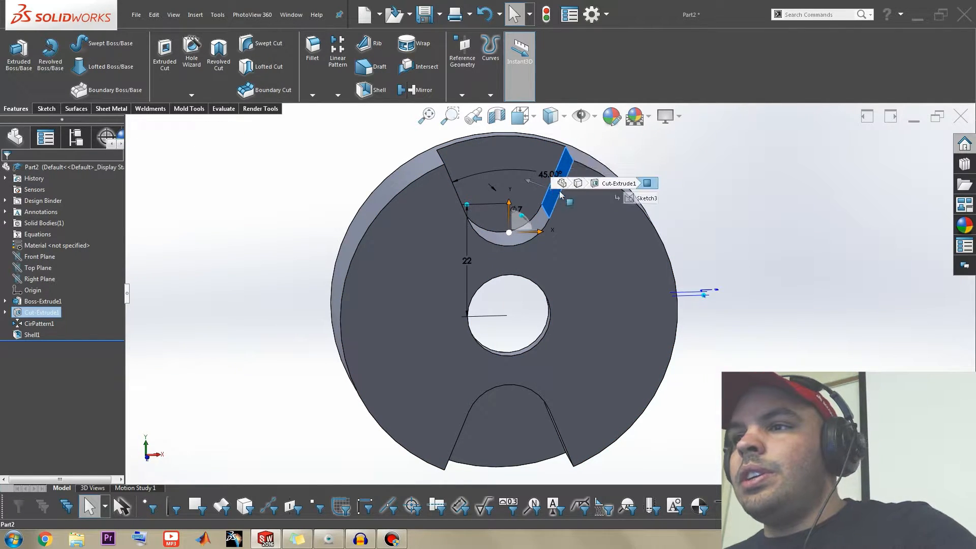
pyautogui.click(631, 200)
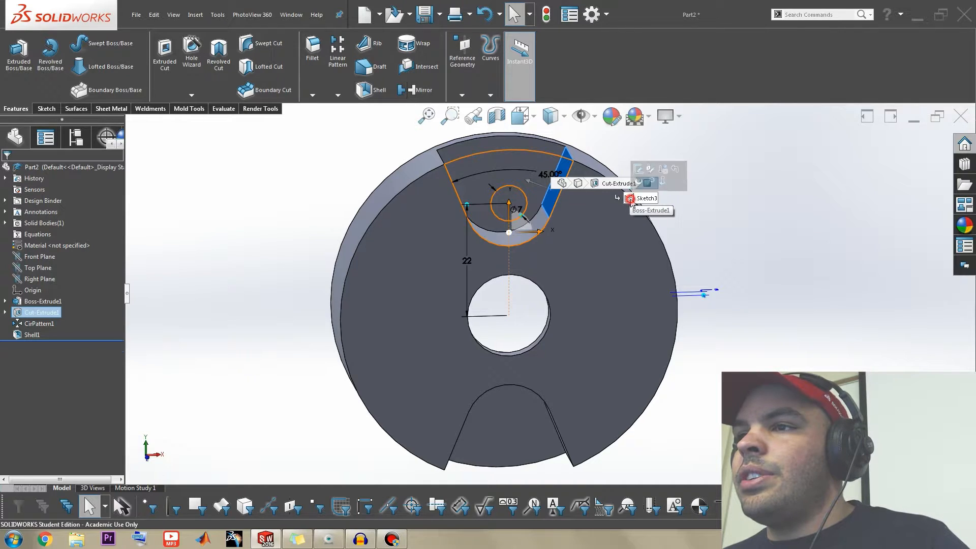
pyautogui.press('s')
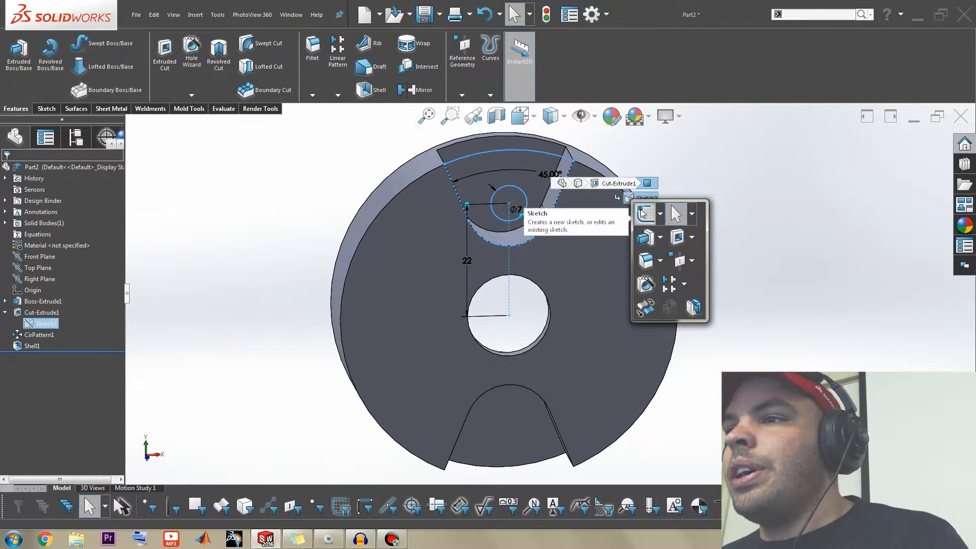
pyautogui.click(677, 236)
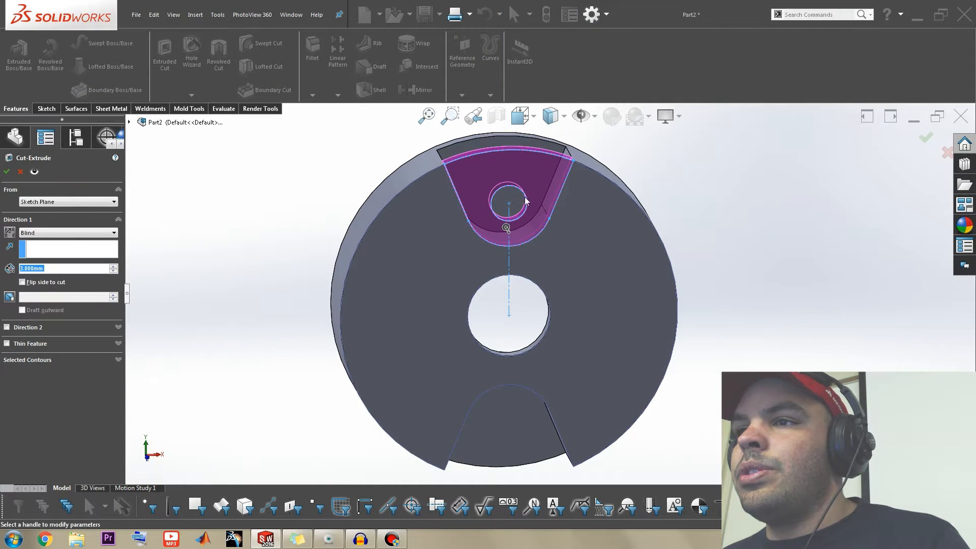
pyautogui.moveTo(519, 203); pyautogui.dragTo(509, 180, button='middle')
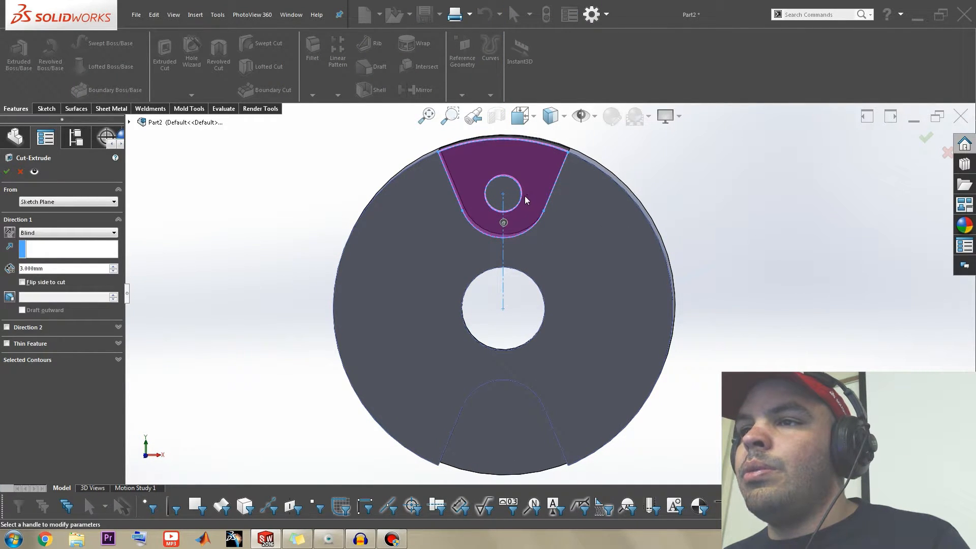
pyautogui.hotkey('ctrl', '8')
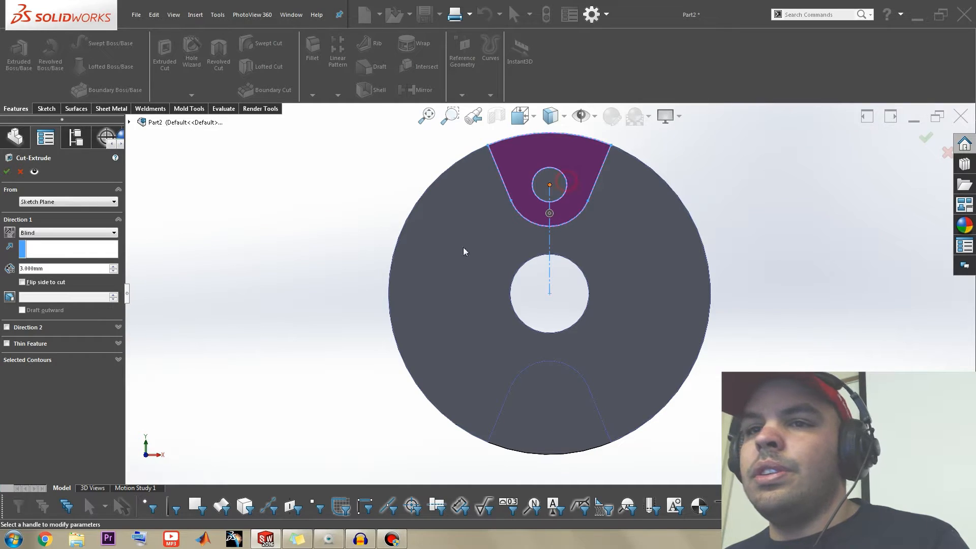
pyautogui.click(27, 360)
pyautogui.click(39, 372)
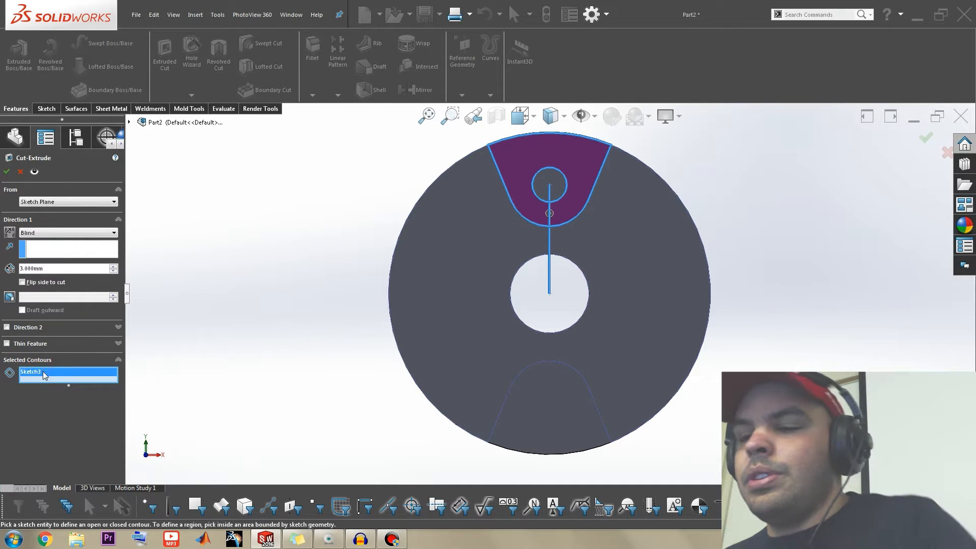
pyautogui.click(567, 188)
pyautogui.moveTo(574, 233); pyautogui.dragTo(503, 288, button='middle')
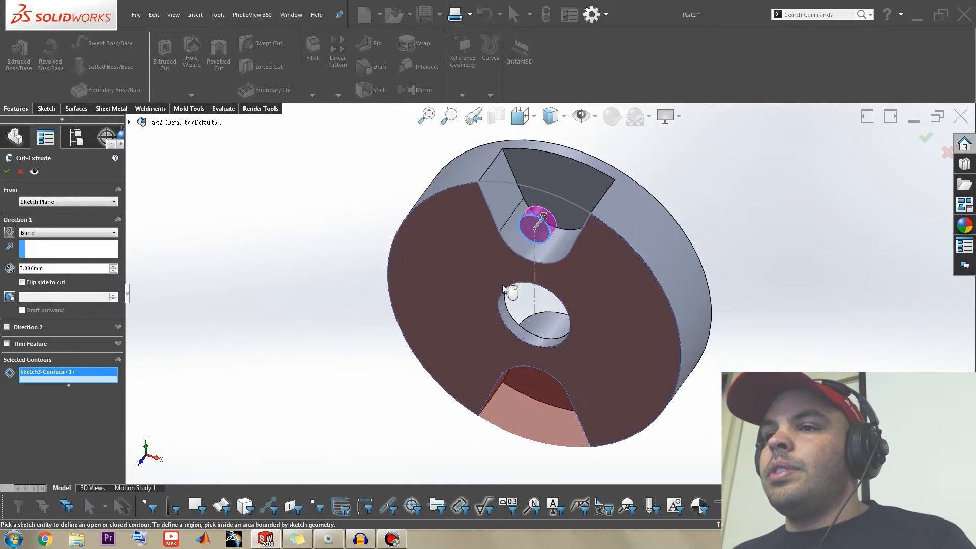
# Step: Set the circle's cut to Through All - Both Directions and complete the hole in the notch floor
pyautogui.rightClick(384, 187)
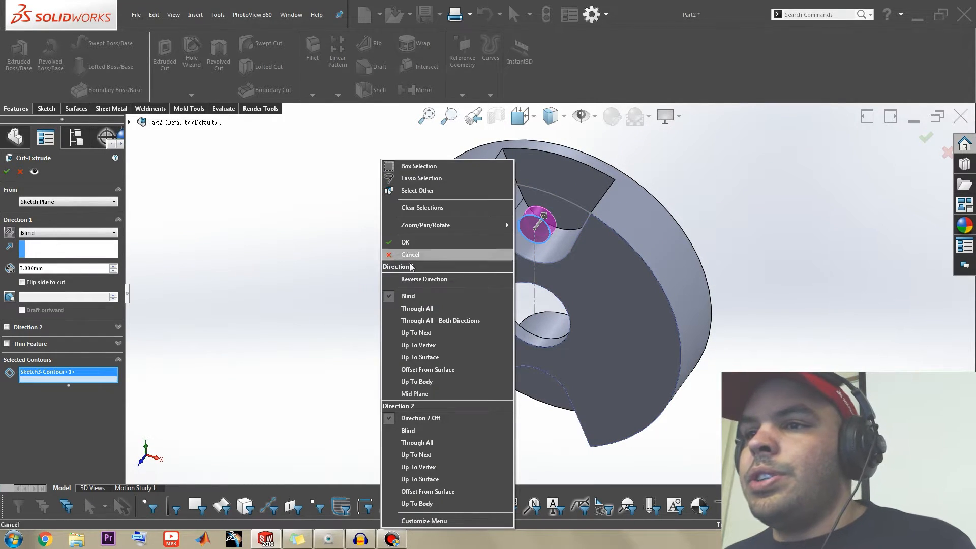
pyautogui.click(448, 325)
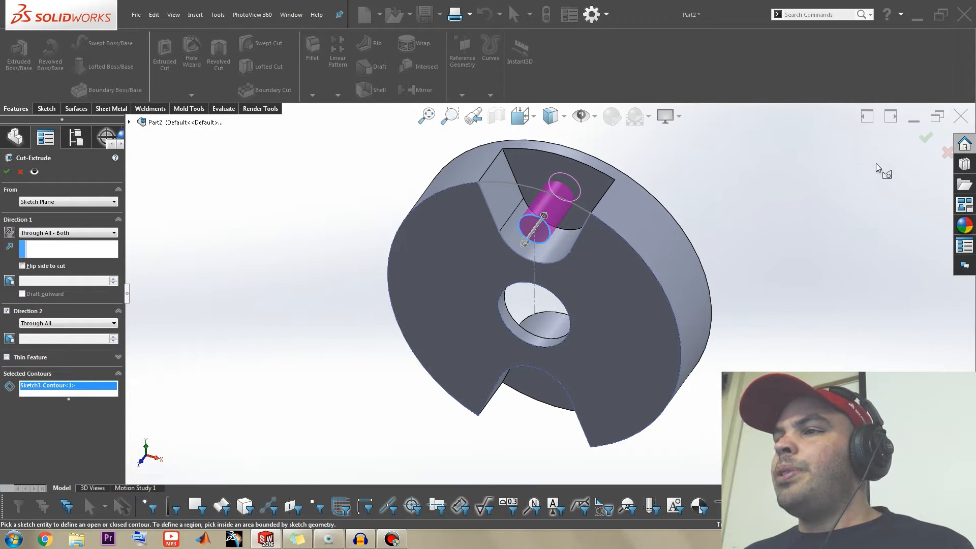
pyautogui.click(926, 142)
pyautogui.hotkey('ctrl', '2')
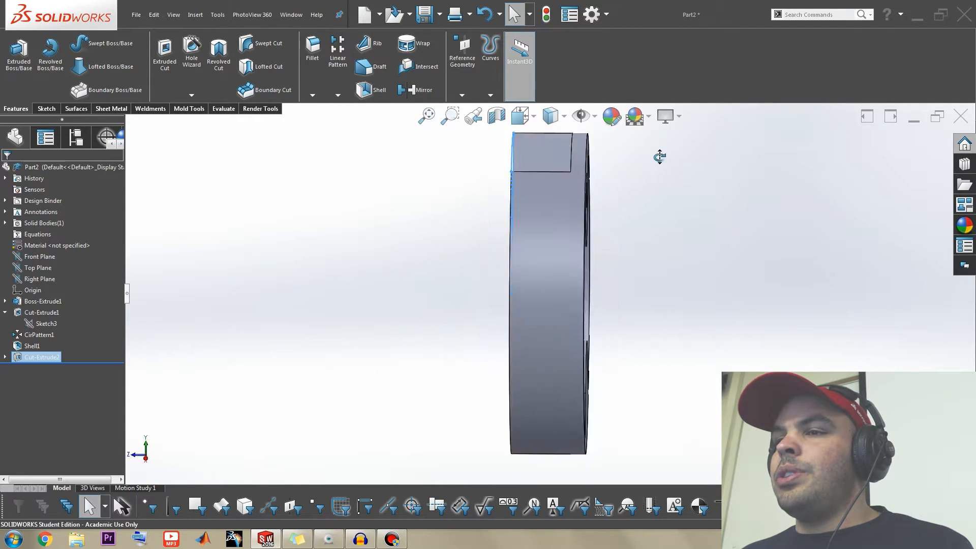
pyautogui.moveTo(595, 137); pyautogui.dragTo(741, 204, button='middle')
pyautogui.click(741, 205)
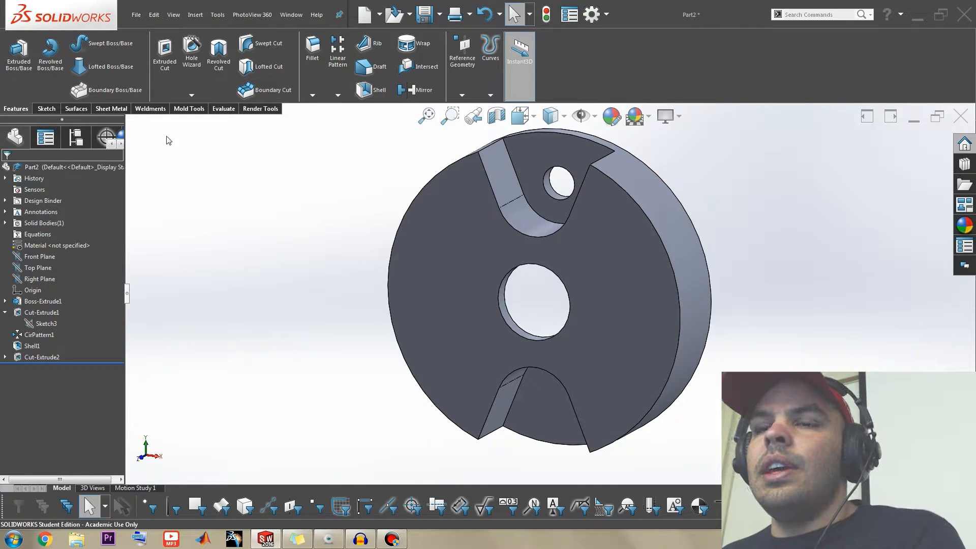
# Step: Circular-pattern the 7 mm hole around the disc's outer cylindrical face with 4 equally spaced instances over 360 degrees
pyautogui.press('s')
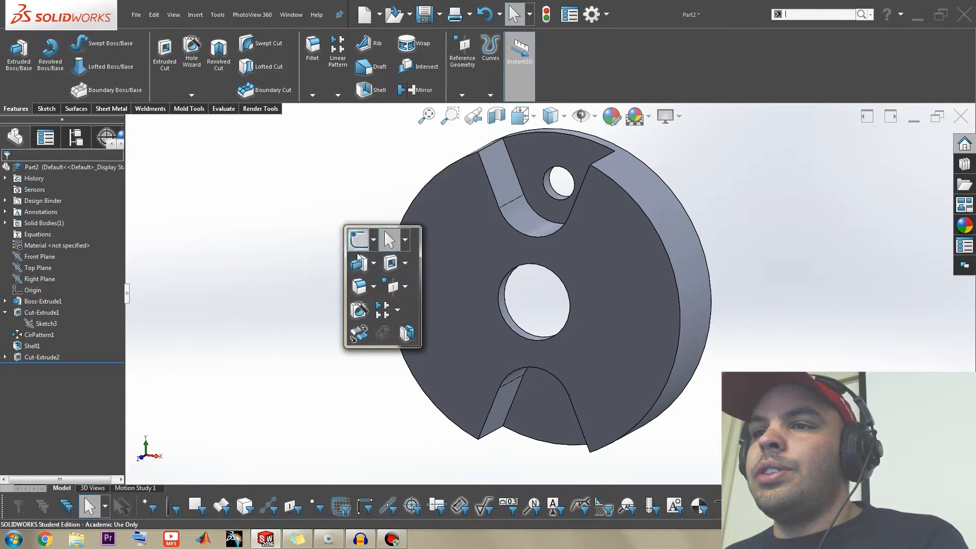
pyautogui.click(397, 310)
pyautogui.click(412, 341)
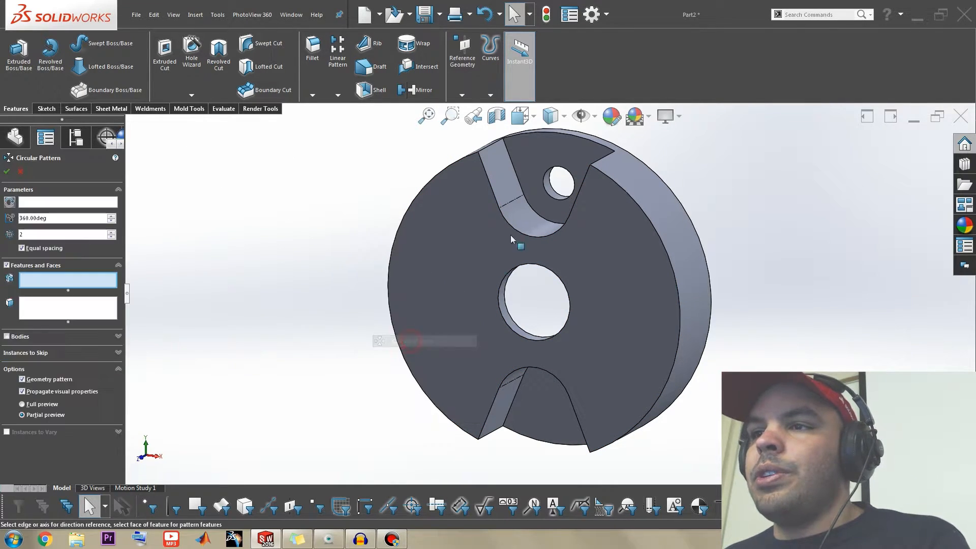
pyautogui.click(552, 191)
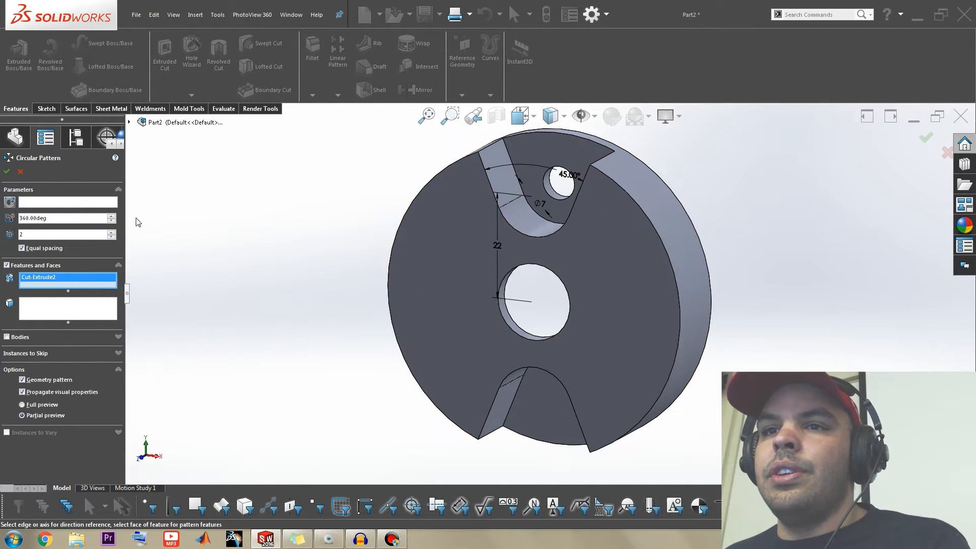
pyautogui.click(98, 203)
pyautogui.click(628, 175)
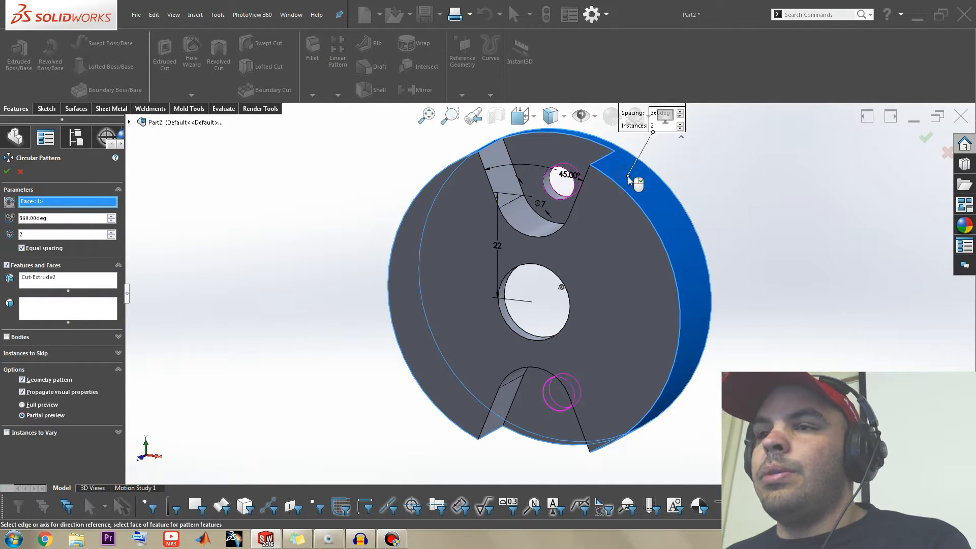
pyautogui.click(111, 233)
pyautogui.click(111, 232)
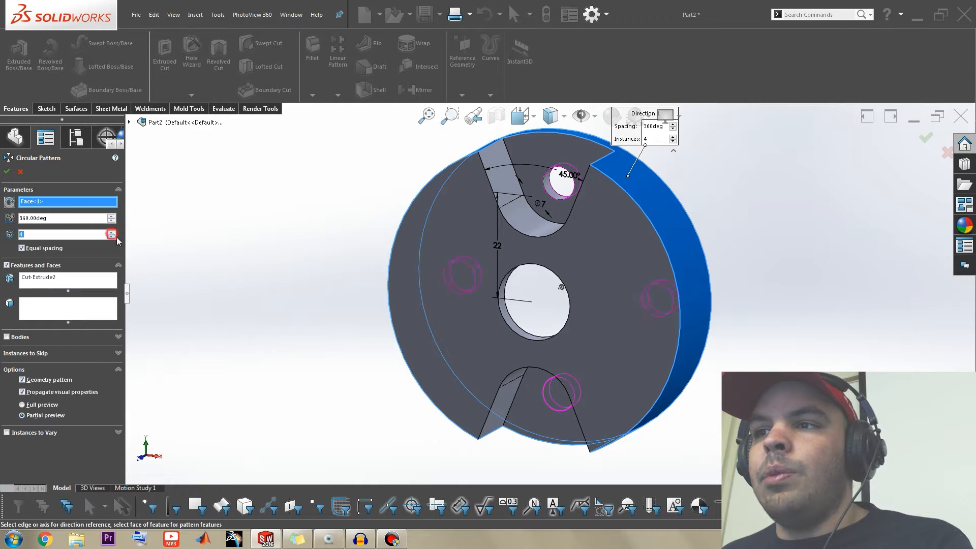
pyautogui.click(6, 171)
pyautogui.moveTo(255, 235); pyautogui.dragTo(270, 192, button='middle')
pyautogui.moveTo(480, 225); pyautogui.dragTo(501, 242, button='middle')
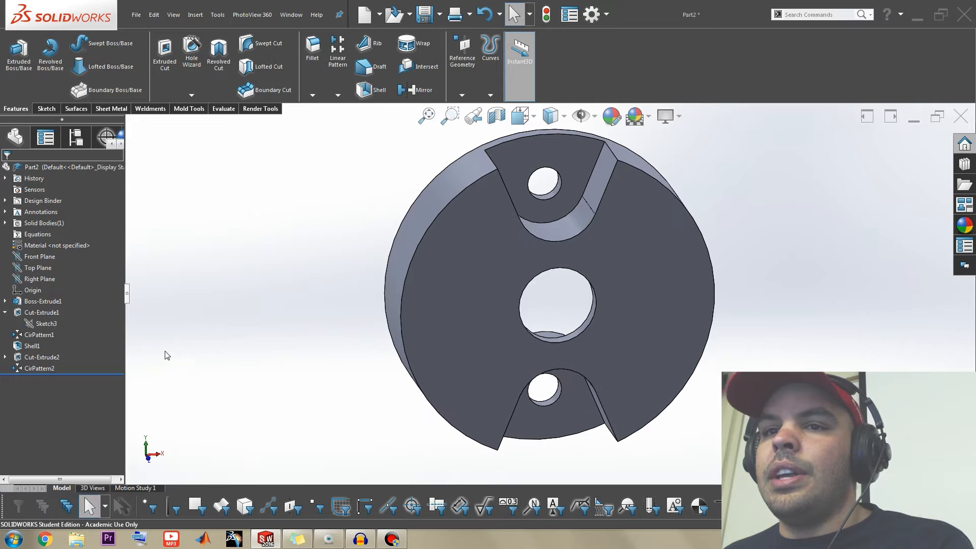
# Step: Edit the hole's circular pattern and turn off the Geometry pattern option
pyautogui.click(46, 369)
pyautogui.click(53, 343)
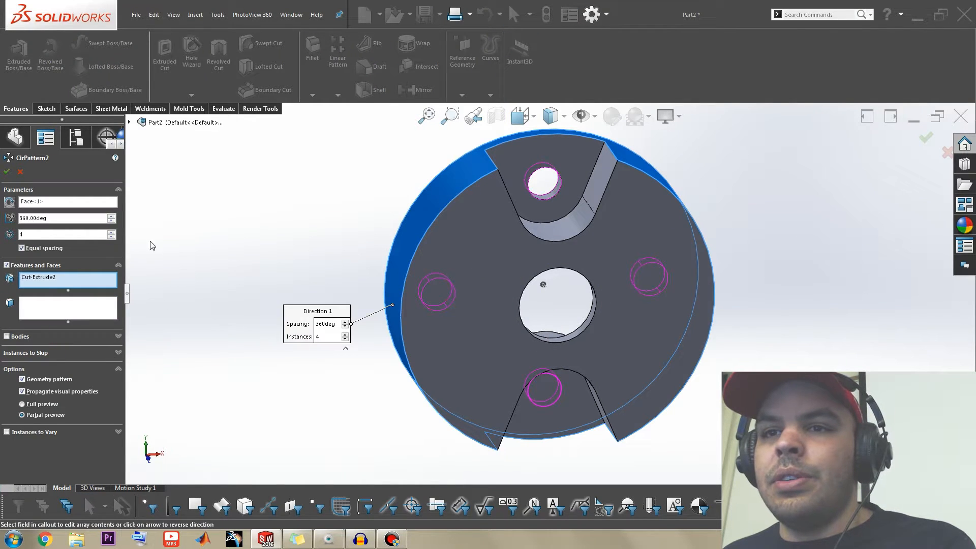
pyautogui.click(23, 379)
pyautogui.scroll(-5, 479, 295)
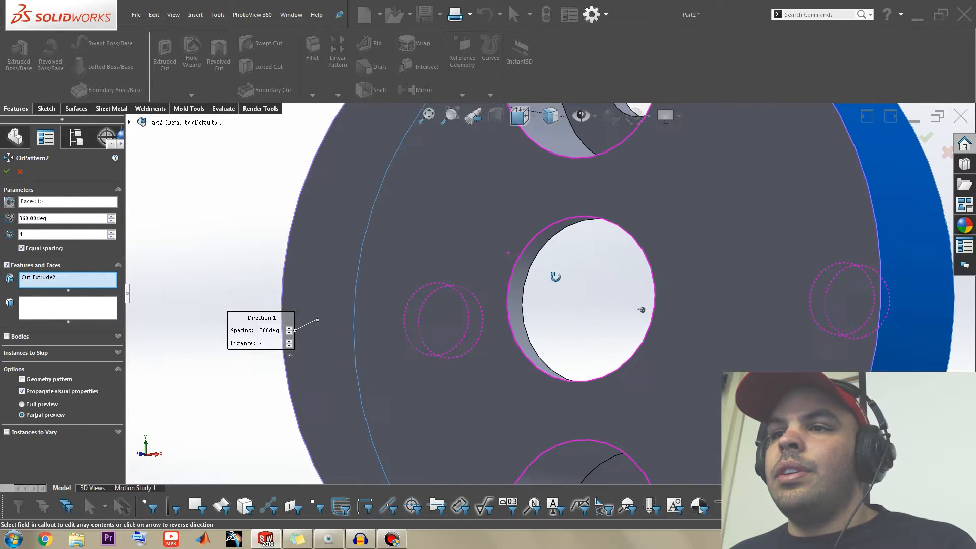
pyautogui.click(7, 173)
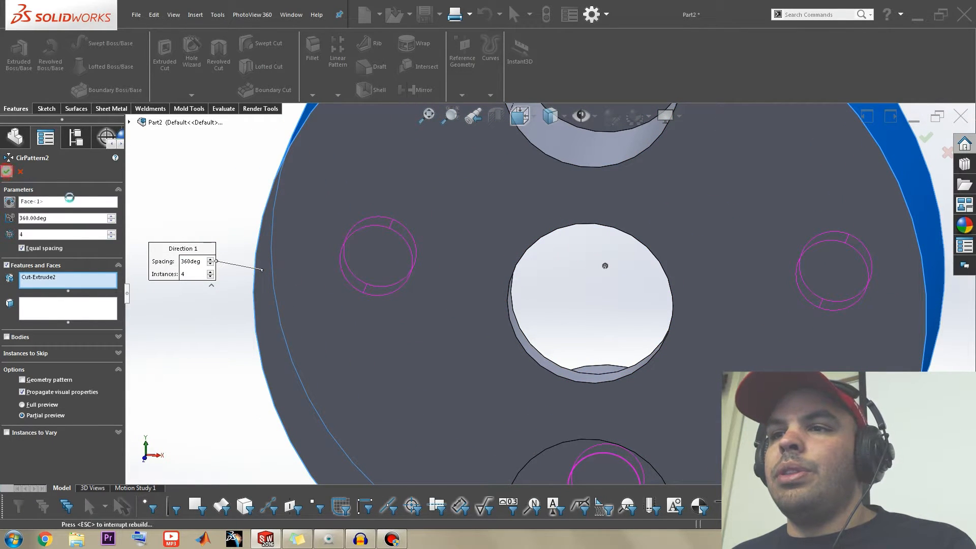
pyautogui.moveTo(450, 266); pyautogui.dragTo(661, 212, button='middle')
pyautogui.scroll(5, 444, 281)
# Step: Fillet all the concave edges of the notch floors and the shelled cavity with a 2 mm radius
pyautogui.press('s')
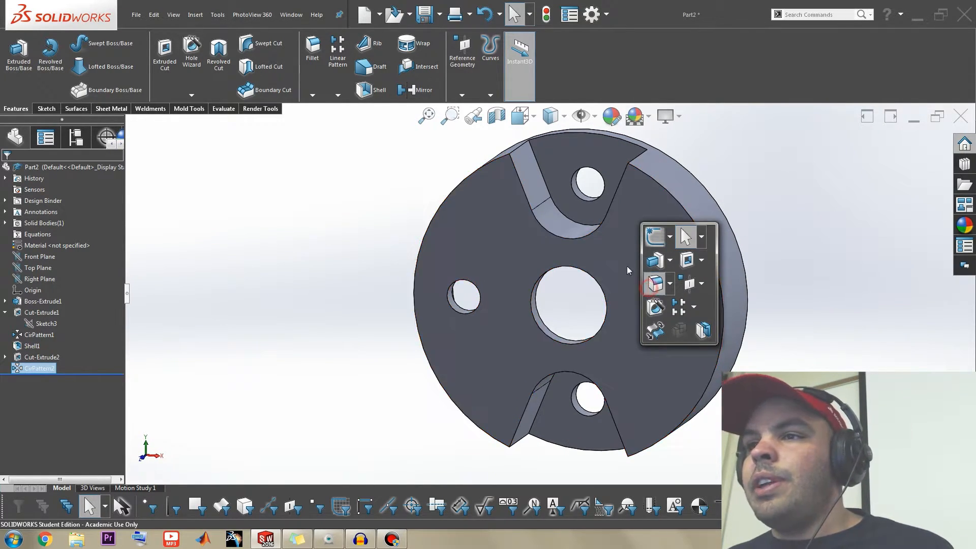
pyautogui.click(656, 283)
pyautogui.click(563, 215)
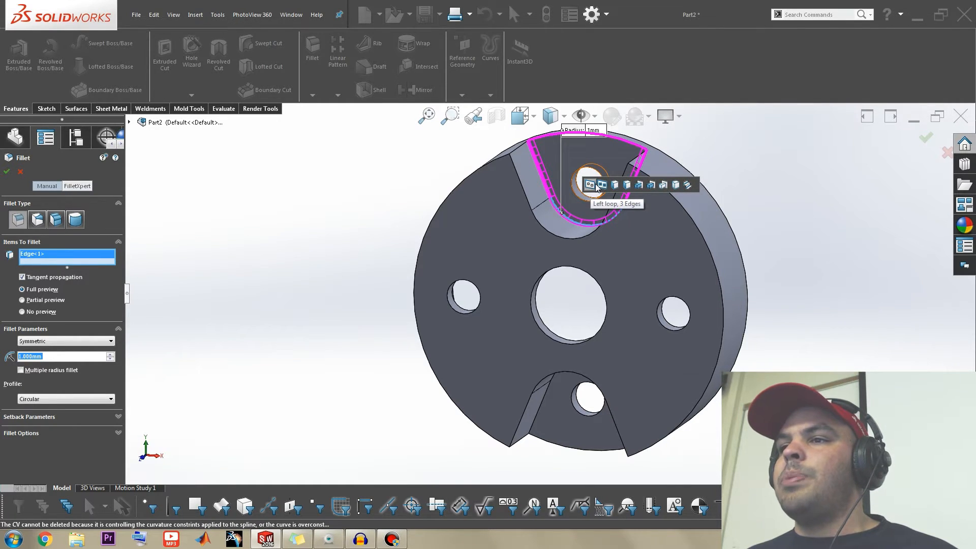
pyautogui.click(689, 184)
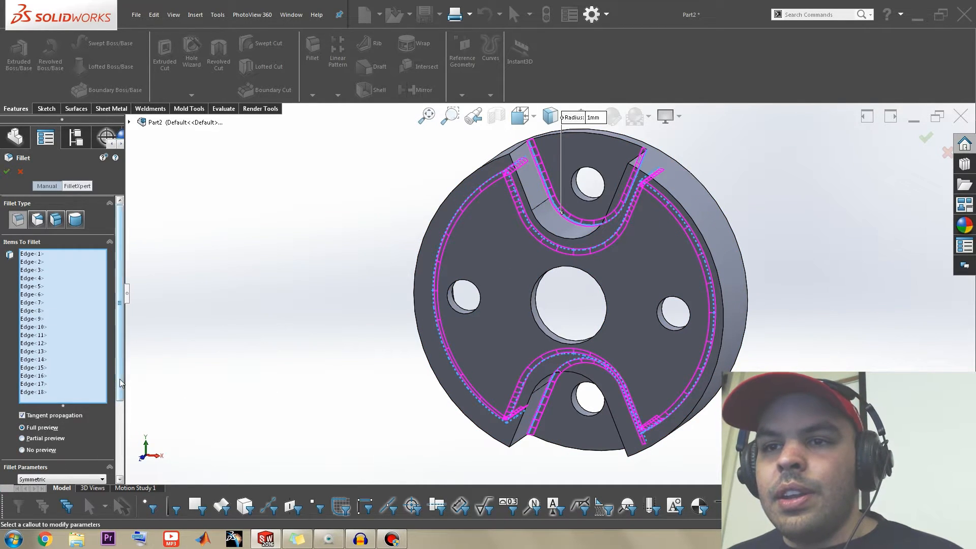
pyautogui.scroll(-3, 120, 379)
pyautogui.click(102, 442)
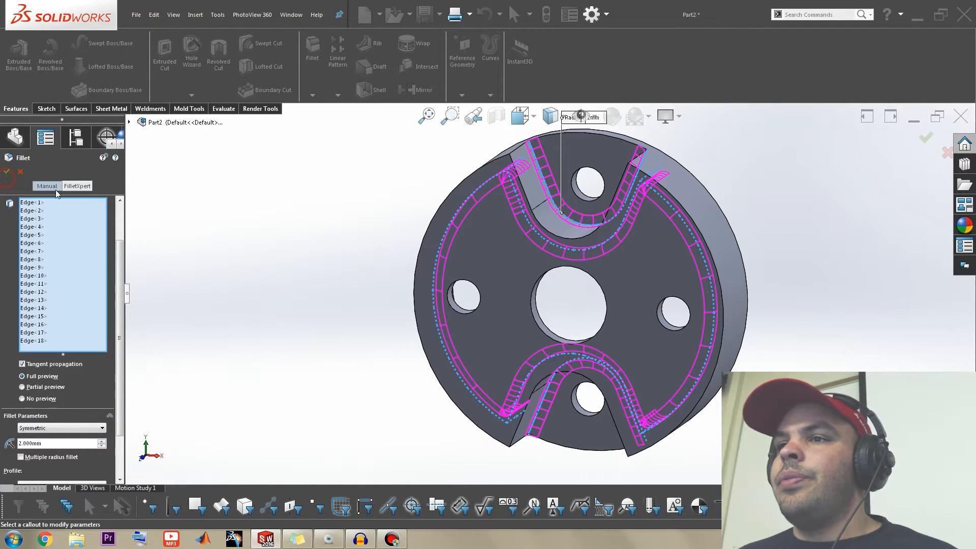
pyautogui.click(7, 174)
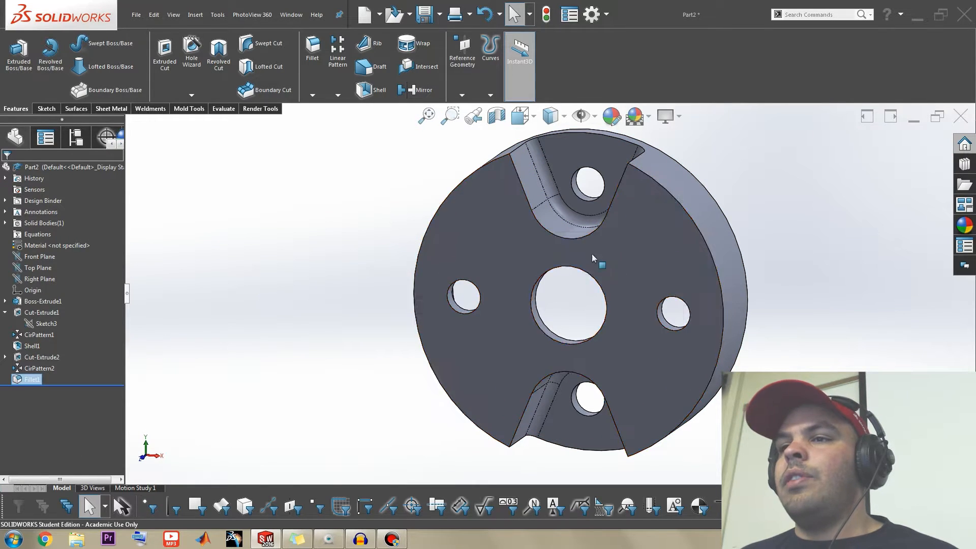
# Step: Apply an orange colour appearance to the whole fillet feature
pyautogui.rightClick(393, 232)
pyautogui.click(327, 259)
pyautogui.moveTo(327, 259); pyautogui.dragTo(300, 346, button='middle')
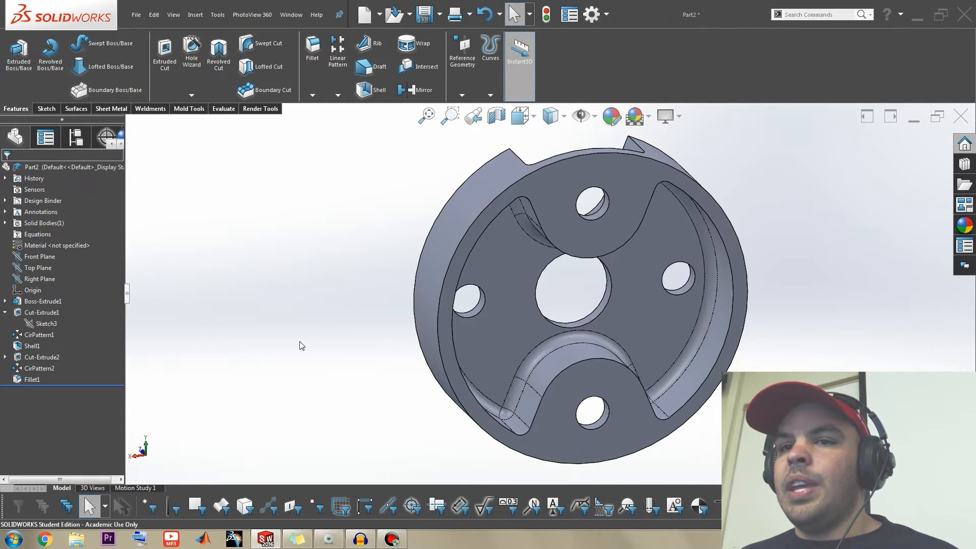
pyautogui.click(37, 381)
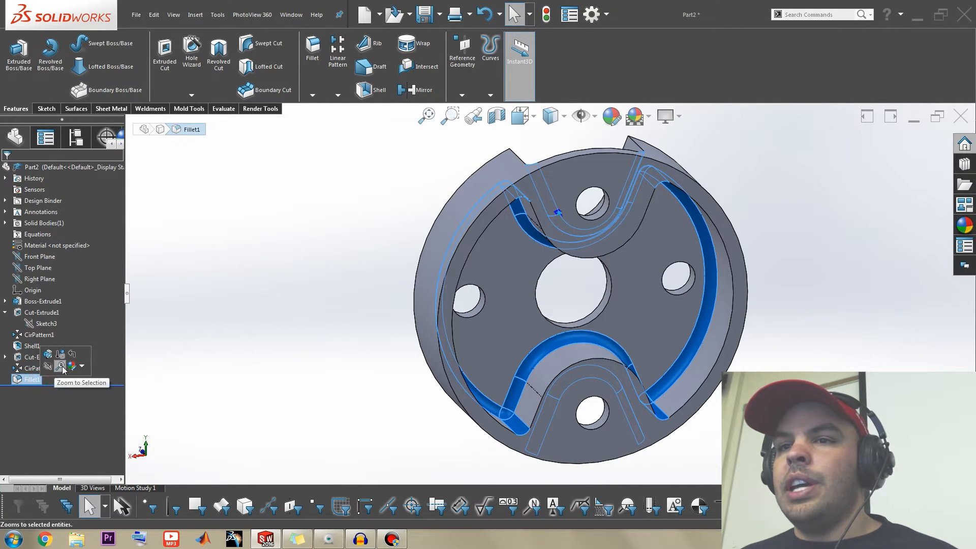
pyautogui.click(272, 285)
pyautogui.click(701, 233)
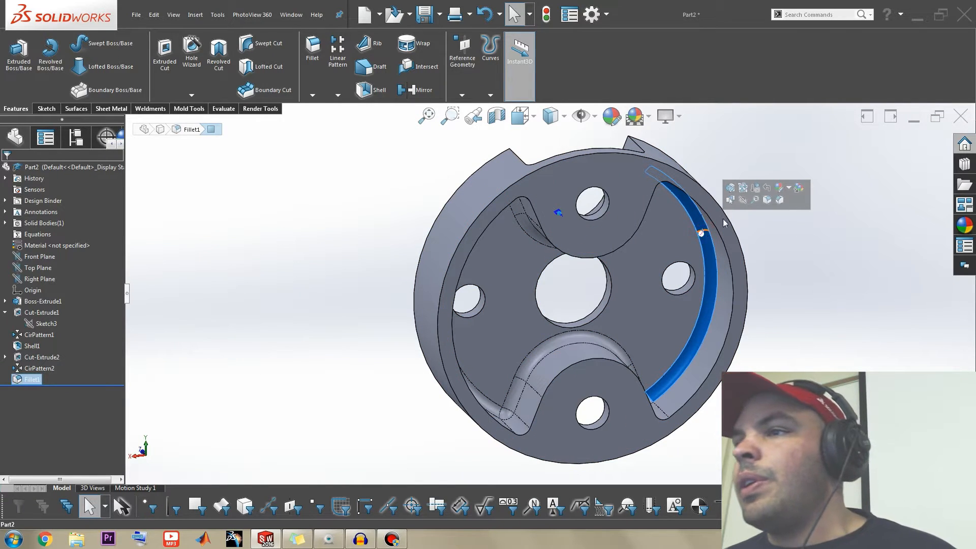
pyautogui.click(791, 189)
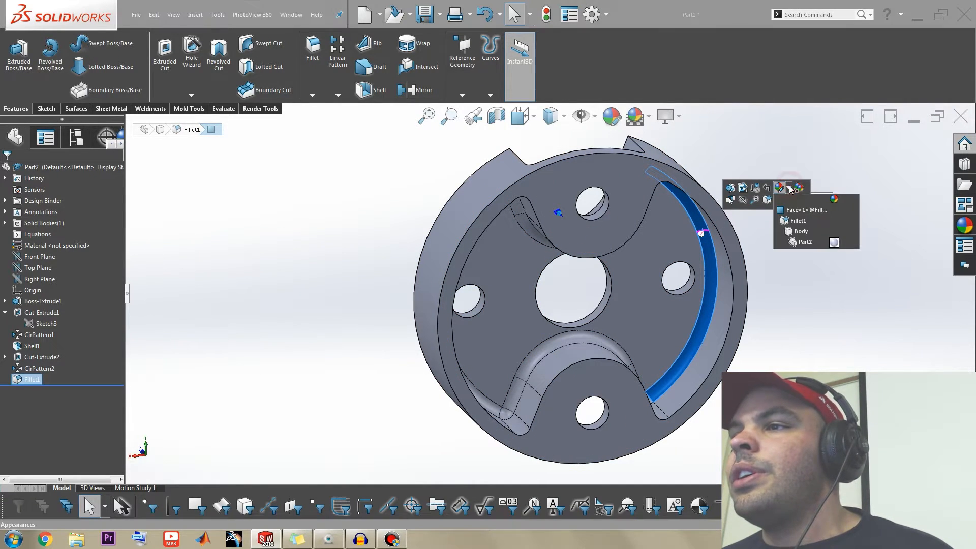
pyautogui.click(795, 229)
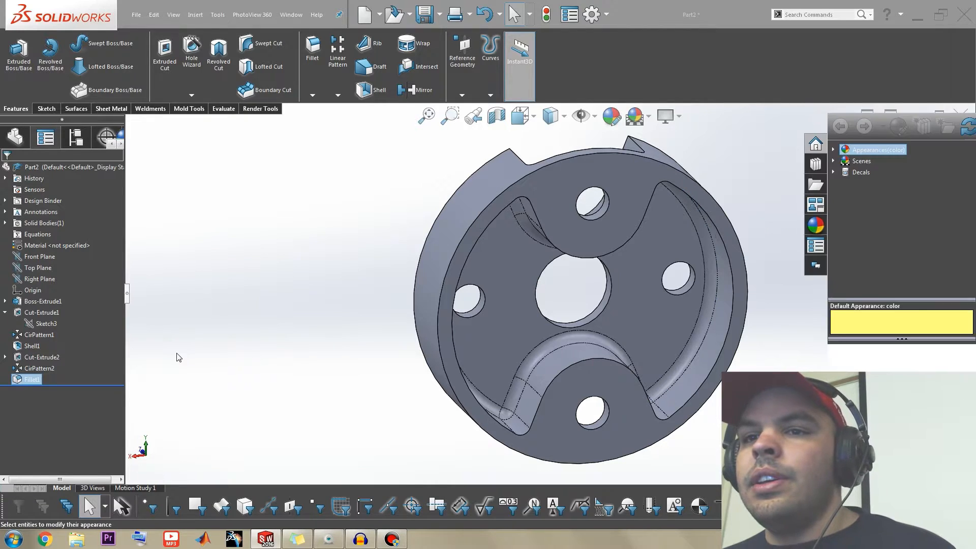
pyautogui.click(43, 380)
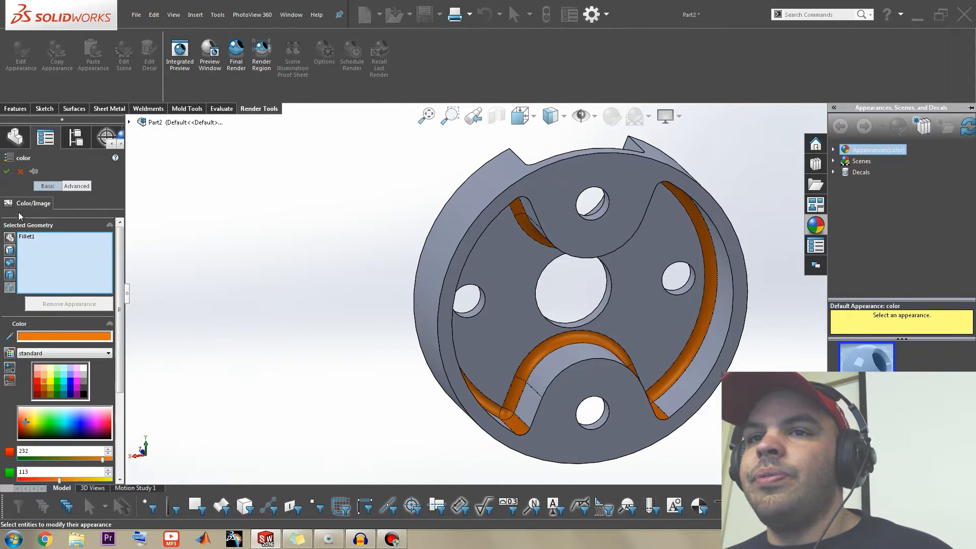
pyautogui.click(7, 171)
pyautogui.click(353, 178)
# Step: Assign Plain Carbon Steel as the part's material
pyautogui.moveTo(438, 246)
pyautogui.mouseDown(button='middle')
pyautogui.moveTo(421, 198)
pyautogui.moveTo(430, 240)
pyautogui.mouseUp(button='middle')
pyautogui.rightClick(76, 246)
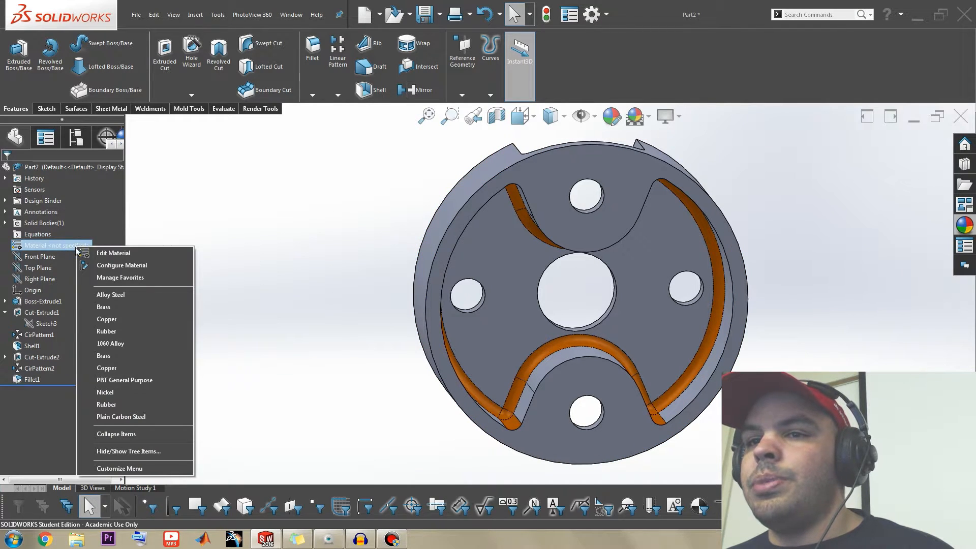
pyautogui.click(129, 409)
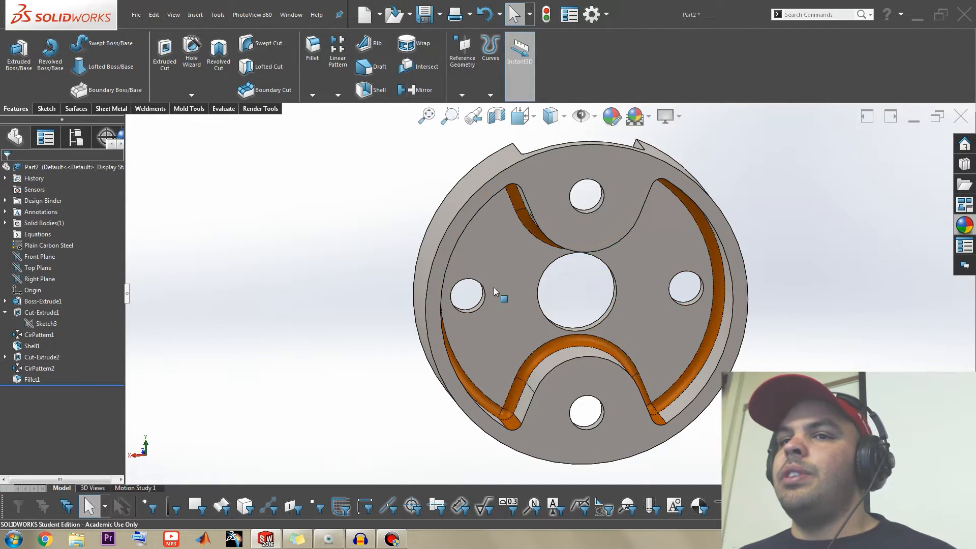
# Step: Save the part under the file name PHASE 2
pyautogui.rightClick(59, 249)
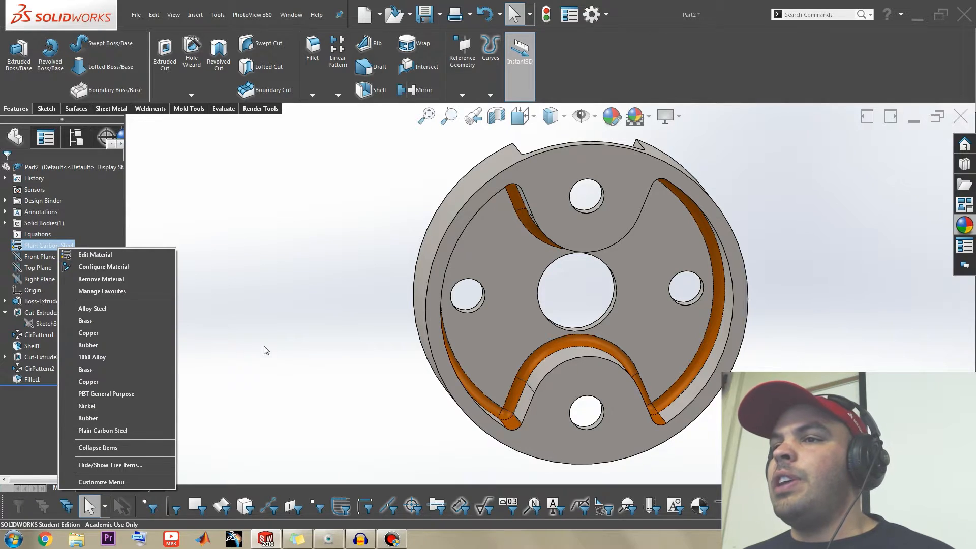
pyautogui.click(306, 244)
pyautogui.moveTo(419, 273); pyautogui.dragTo(669, 295, button='middle')
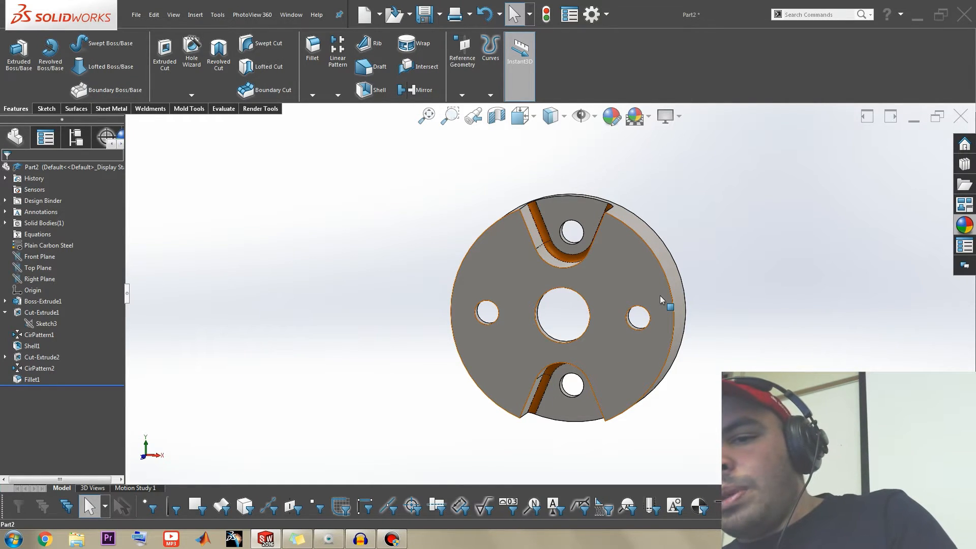
pyautogui.hotkey('ctrl', 's')
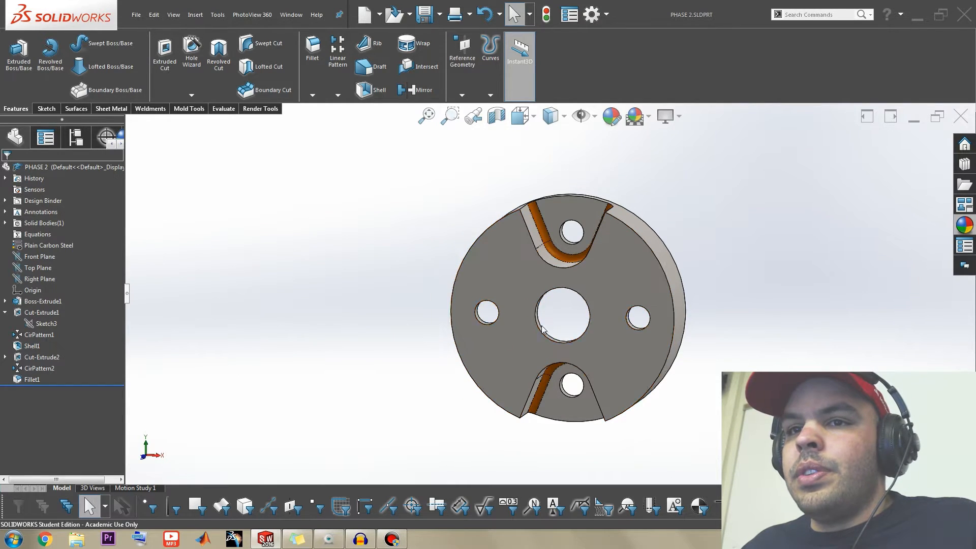
# Step: Edit the small hole's circular pattern and set it to 6 equally spaced instances over 360 degrees
pyautogui.scroll(-1, 547, 327)
pyautogui.click(42, 368)
pyautogui.scroll(-2, 544, 326)
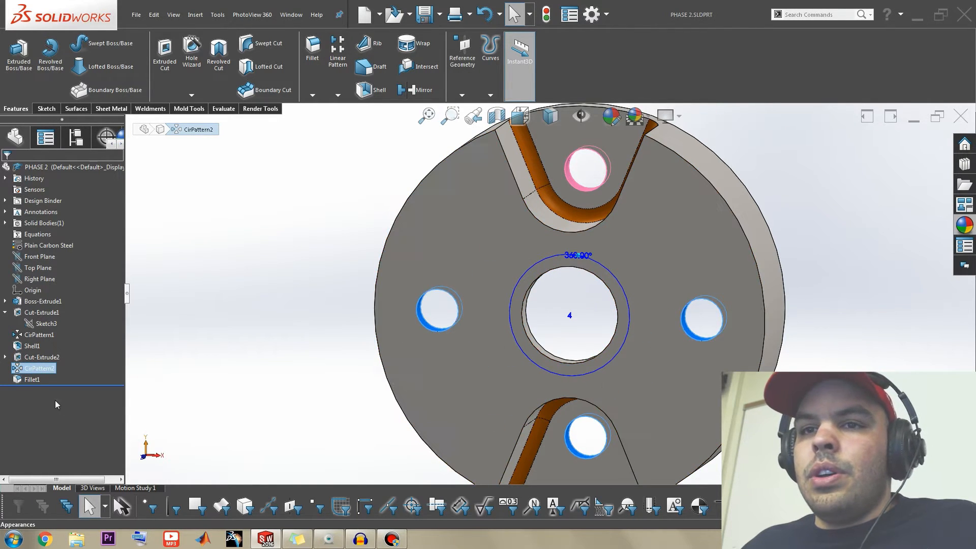
pyautogui.click(25, 368)
pyautogui.click(32, 336)
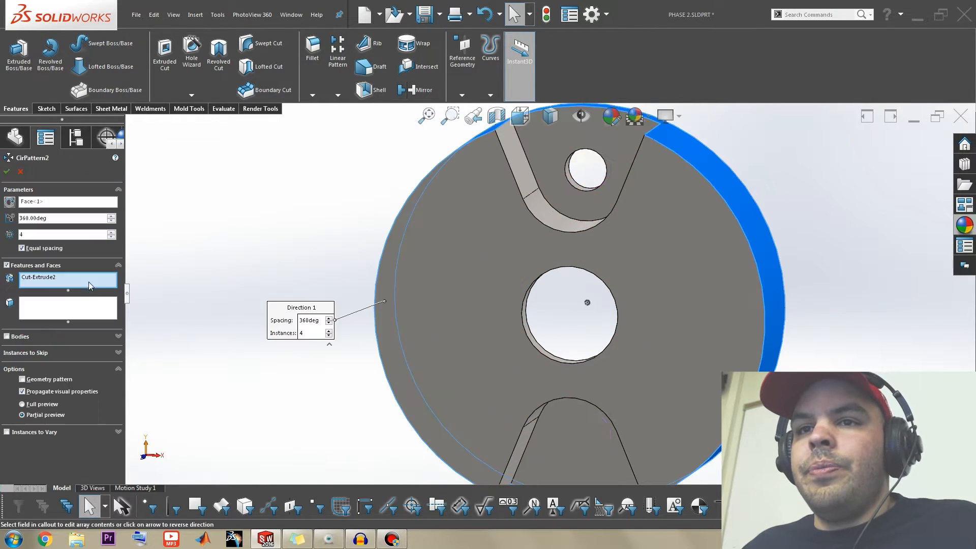
pyautogui.click(112, 231)
pyautogui.click(112, 232)
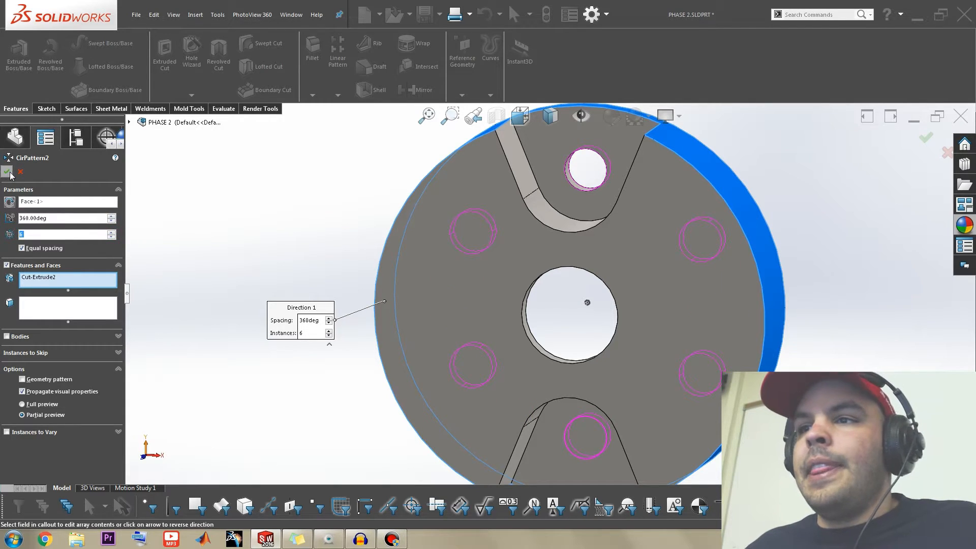
pyautogui.press('Return')
# Step: Check the six-hole pattern from both sides of the disc and roll the model back to before the fillet feature
pyautogui.moveTo(305, 192); pyautogui.dragTo(659, 257, button='middle')
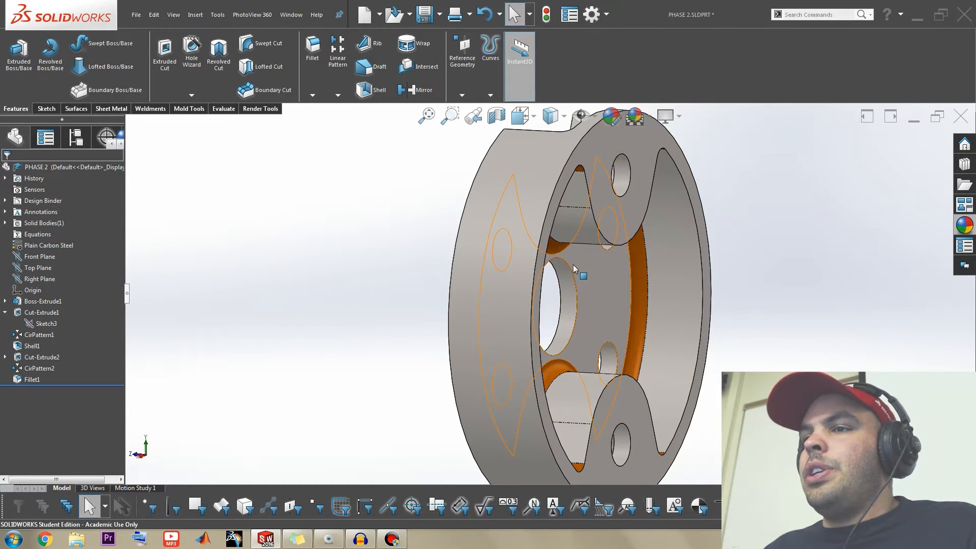
pyautogui.moveTo(556, 269); pyautogui.dragTo(668, 207, button='middle')
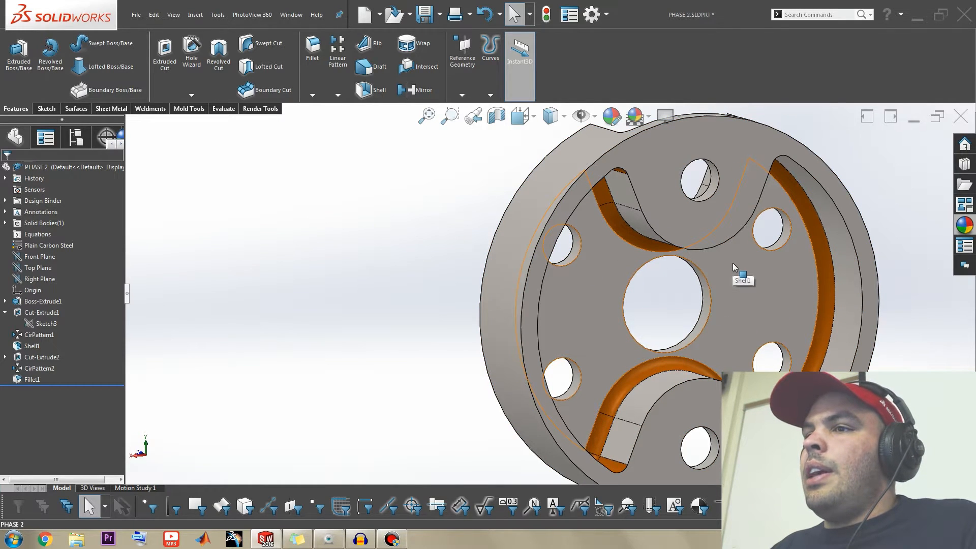
pyautogui.scroll(1, 763, 327)
pyautogui.moveTo(767, 341); pyautogui.dragTo(747, 353, button='middle')
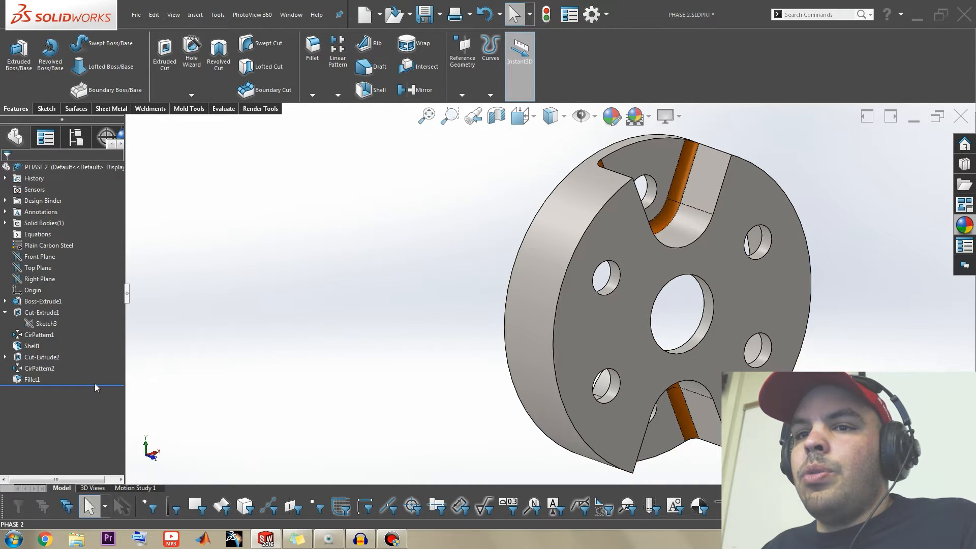
pyautogui.moveTo(104, 384); pyautogui.dragTo(103, 375)
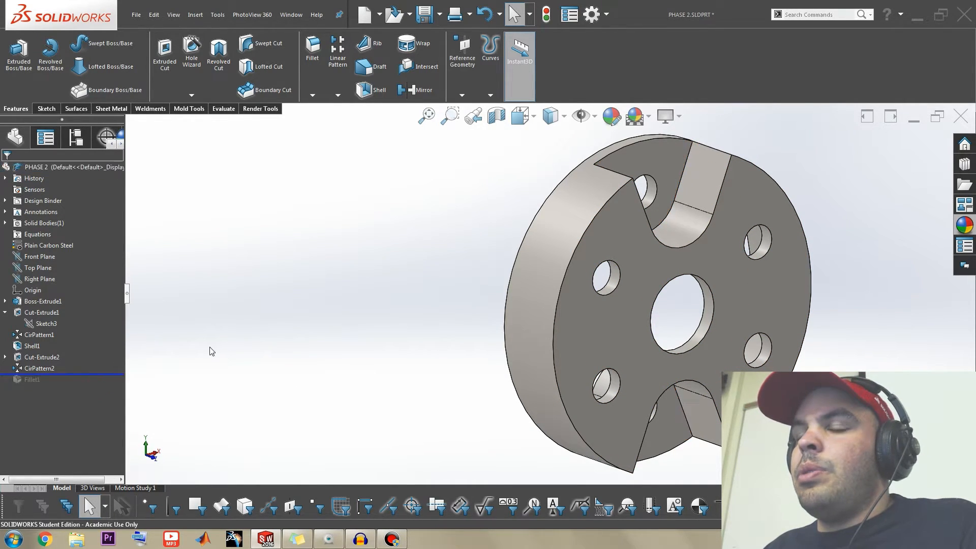
# Step: Edit the notch's circular pattern and set it to 3 equally spaced instances over 360 degrees
pyautogui.moveTo(611, 249); pyautogui.dragTo(564, 273, button='middle')
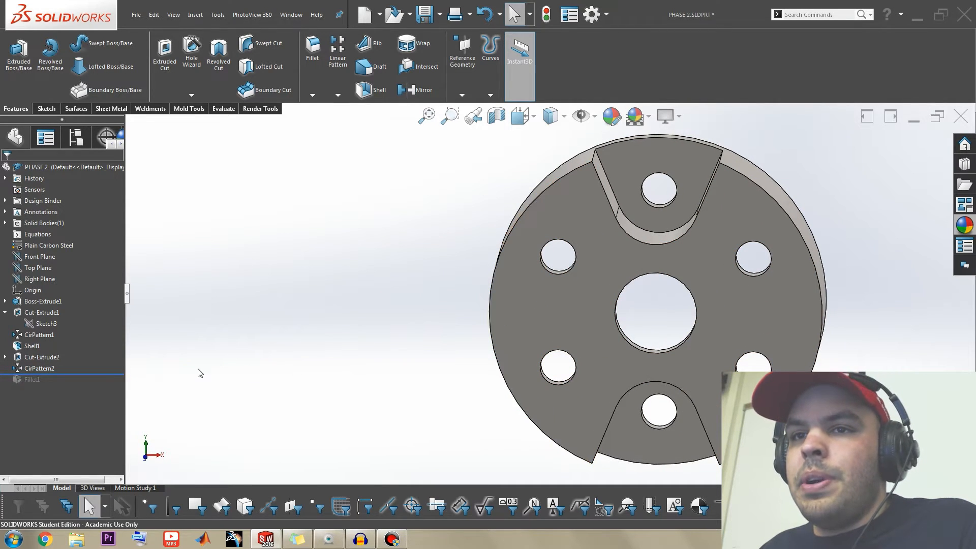
pyautogui.click(46, 337)
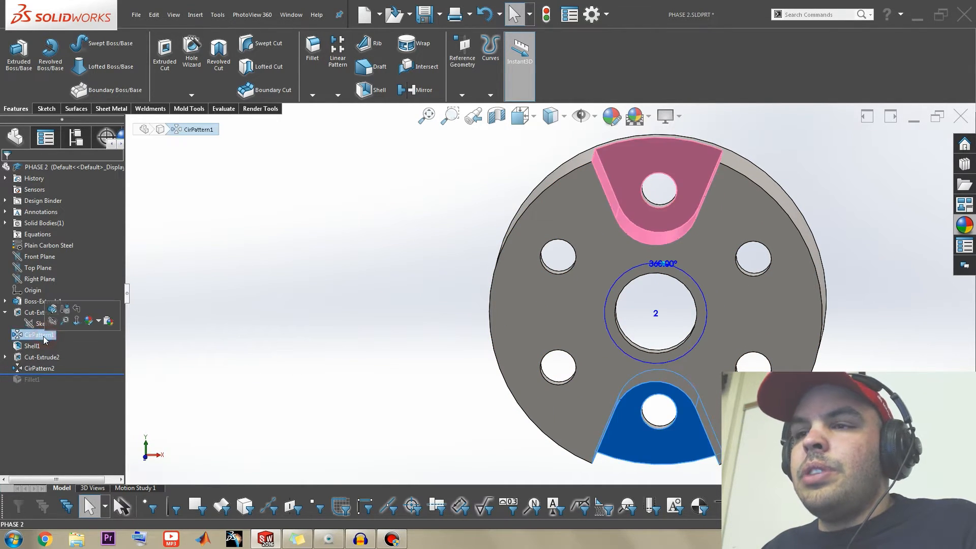
pyautogui.click(52, 309)
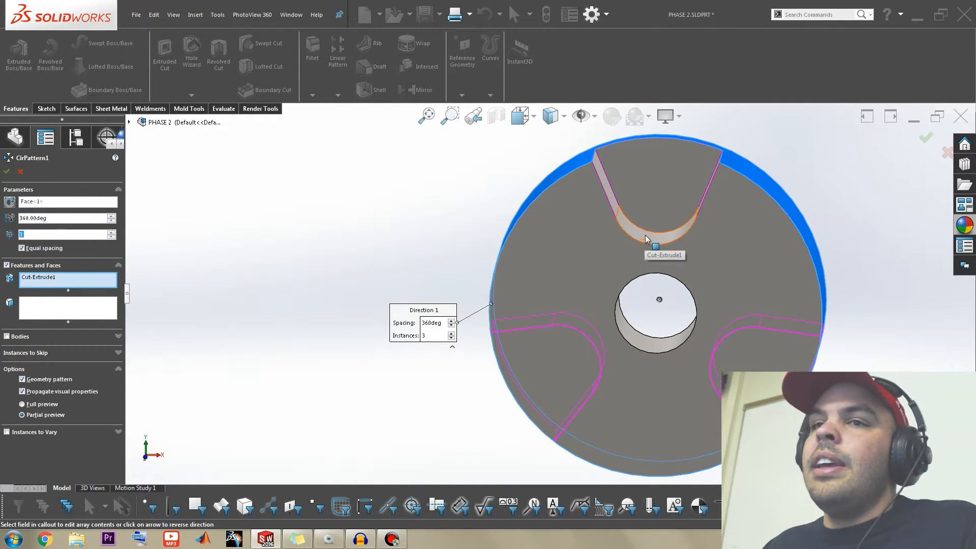
pyautogui.click(6, 174)
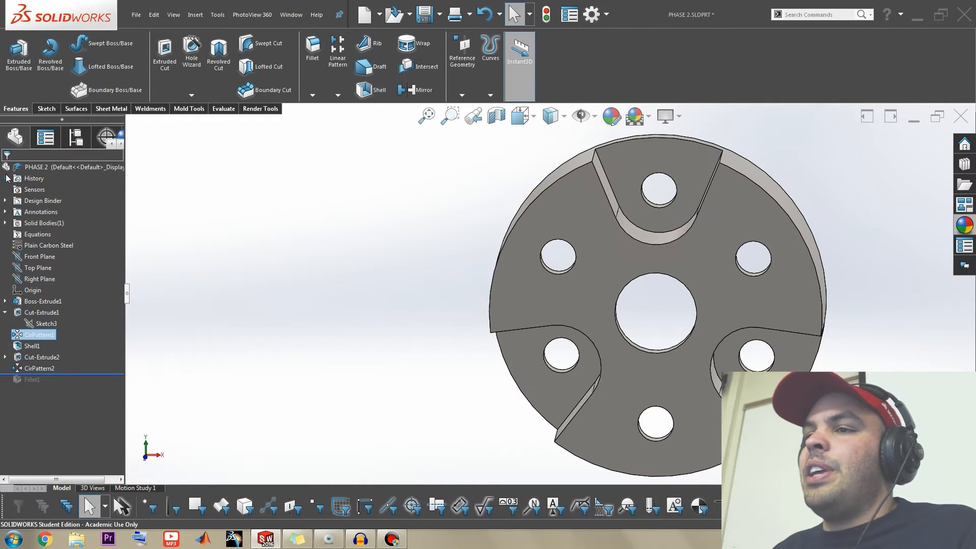
# Step: Suppress the shell feature to view the solid disc and unsuppress it again
pyautogui.moveTo(345, 239); pyautogui.dragTo(802, 212, button='middle')
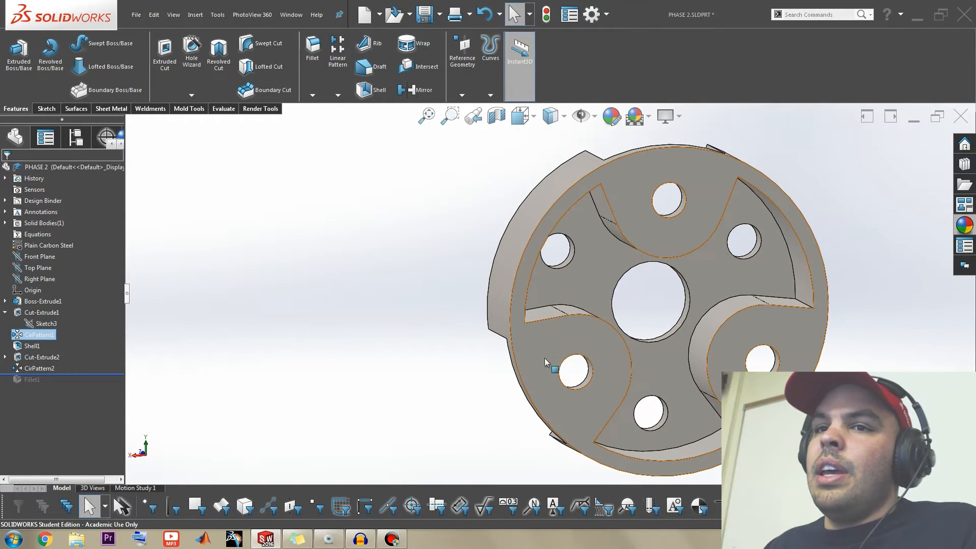
pyautogui.click(32, 346)
pyautogui.click(44, 317)
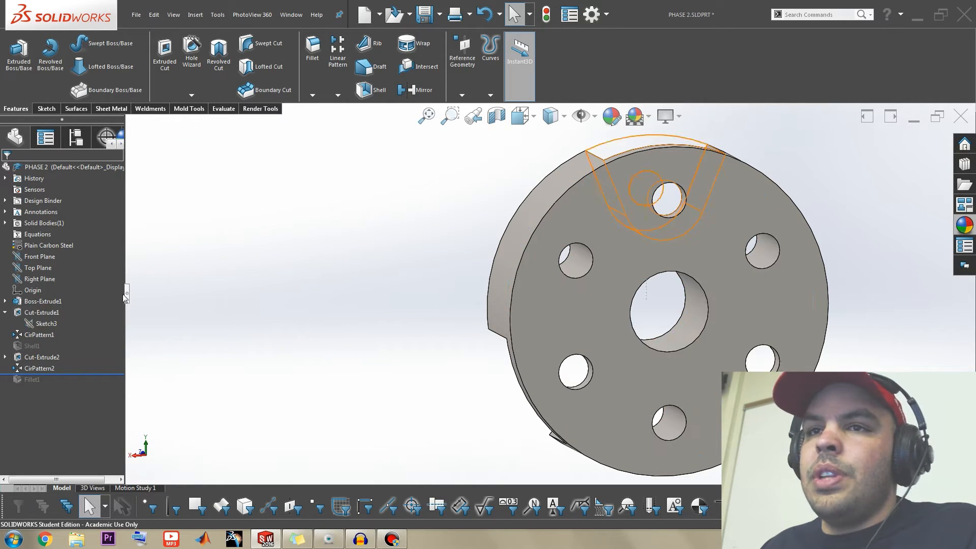
pyautogui.click(31, 345)
pyautogui.click(52, 315)
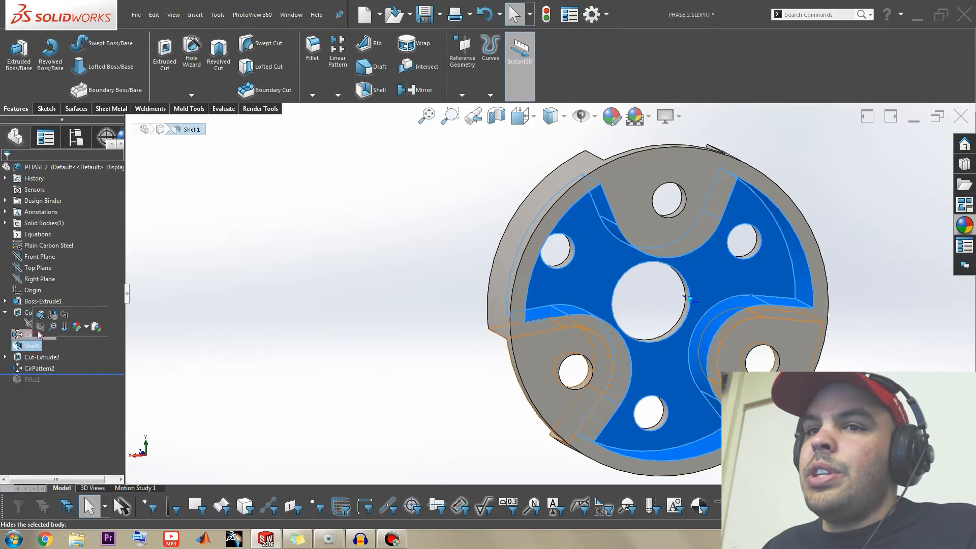
# Step: Edit the shell feature and exclude the central bore's face from the faces to remove
pyautogui.click(40, 314)
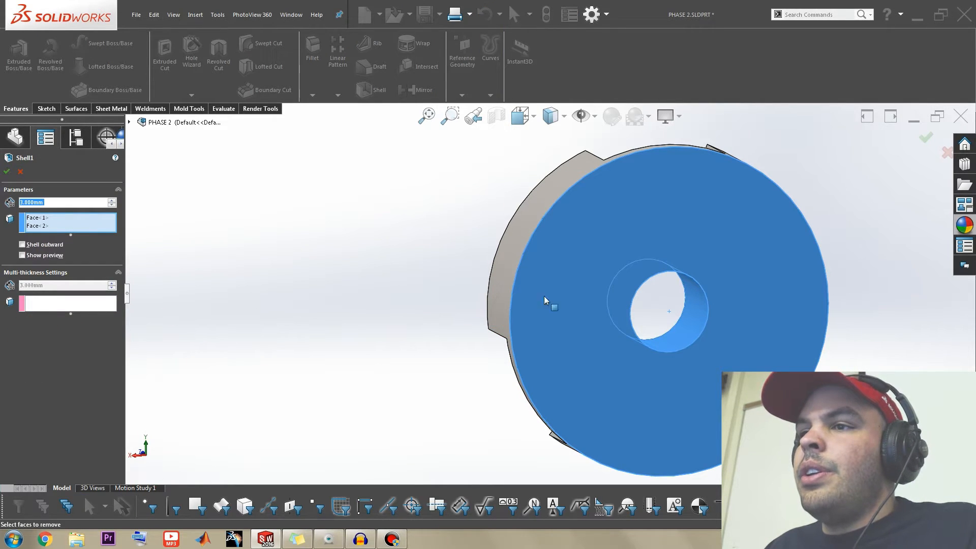
pyautogui.click(703, 318)
pyautogui.press('Return')
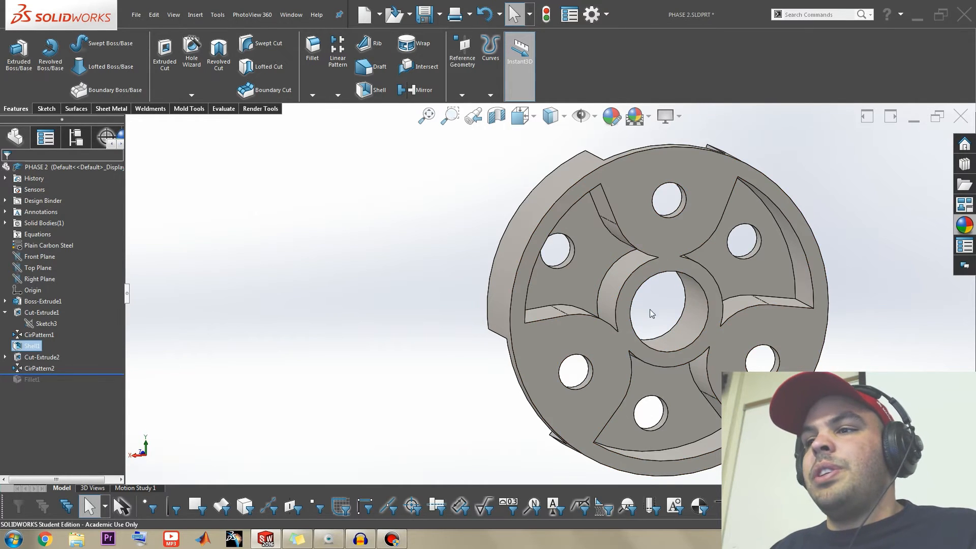
# Step: Examine the narrow areas where the curved notch walls meet the hub around the central bore
pyautogui.moveTo(397, 305); pyautogui.dragTo(468, 268, button='middle')
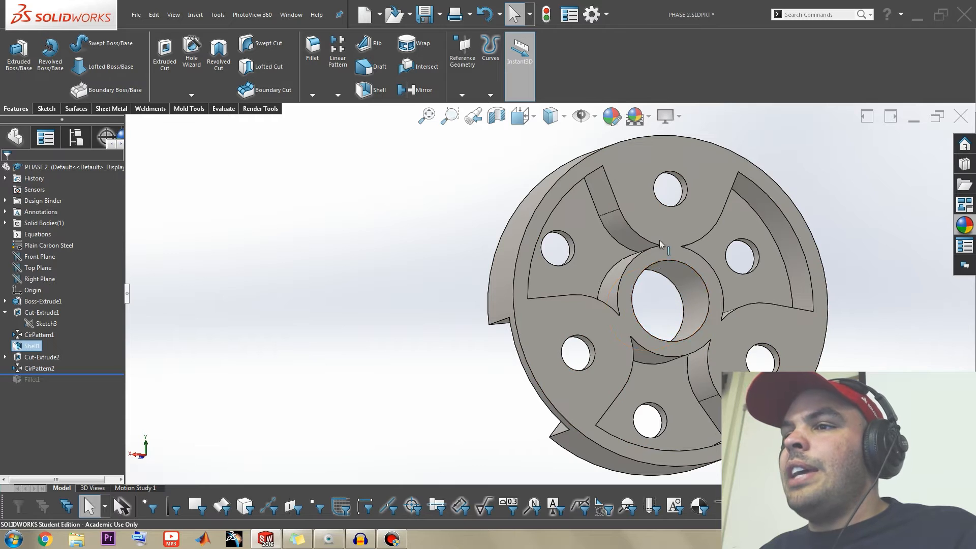
pyautogui.moveTo(668, 338); pyautogui.dragTo(702, 326, button='middle')
pyautogui.scroll(-4, 627, 288)
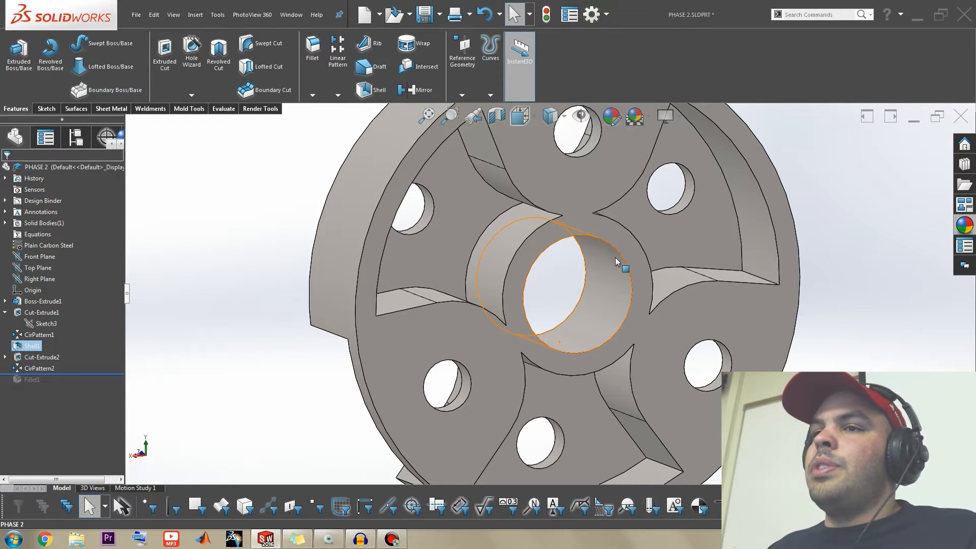
pyautogui.scroll(5, 615, 258)
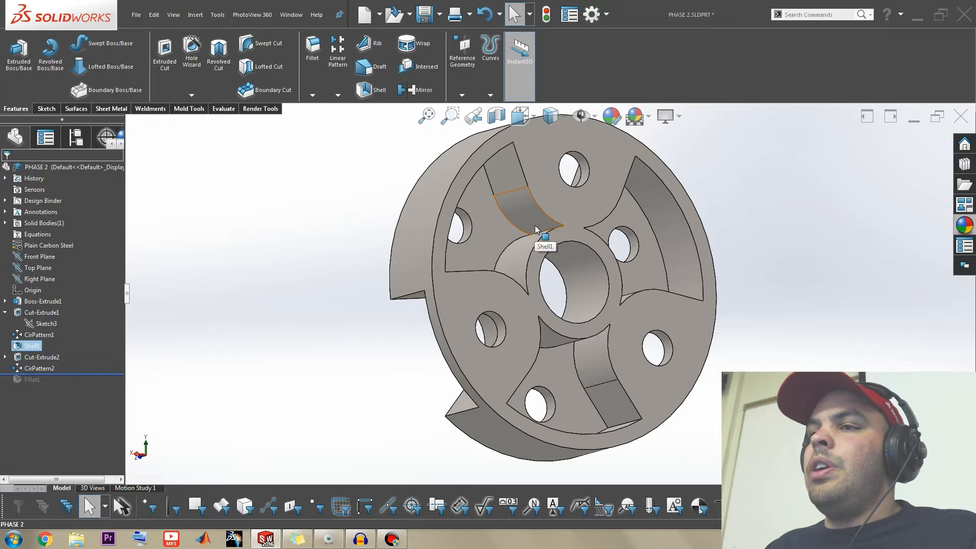
pyautogui.moveTo(573, 289); pyautogui.dragTo(527, 236, button='middle')
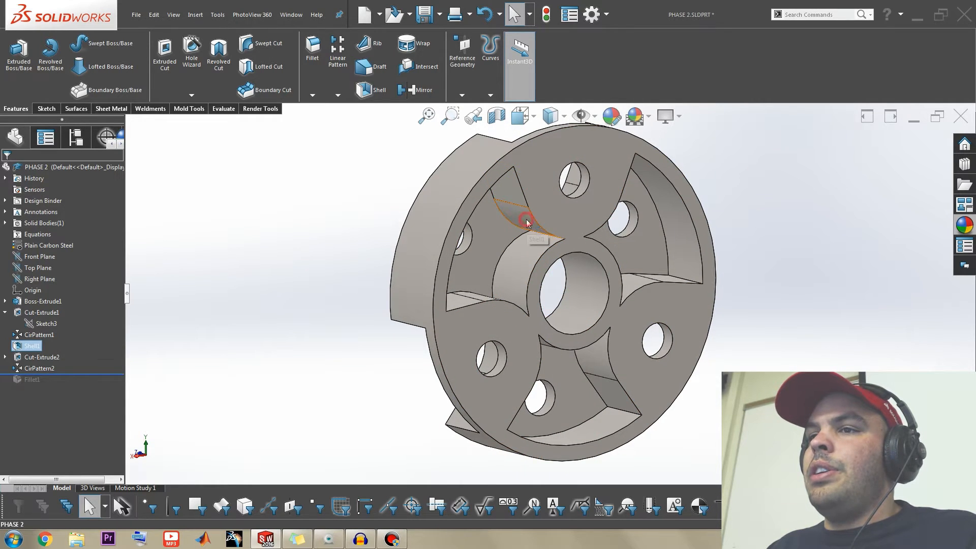
pyautogui.click(525, 219)
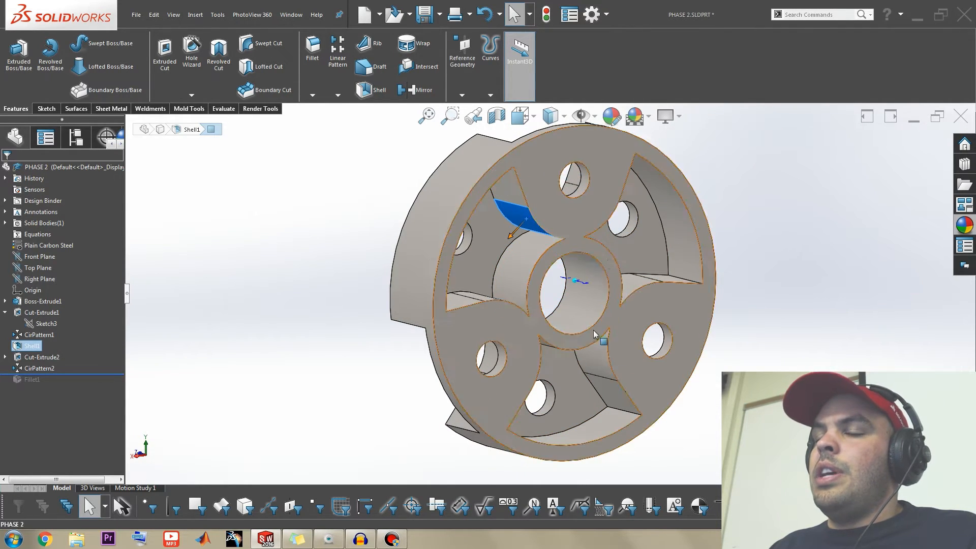
pyautogui.click(749, 184)
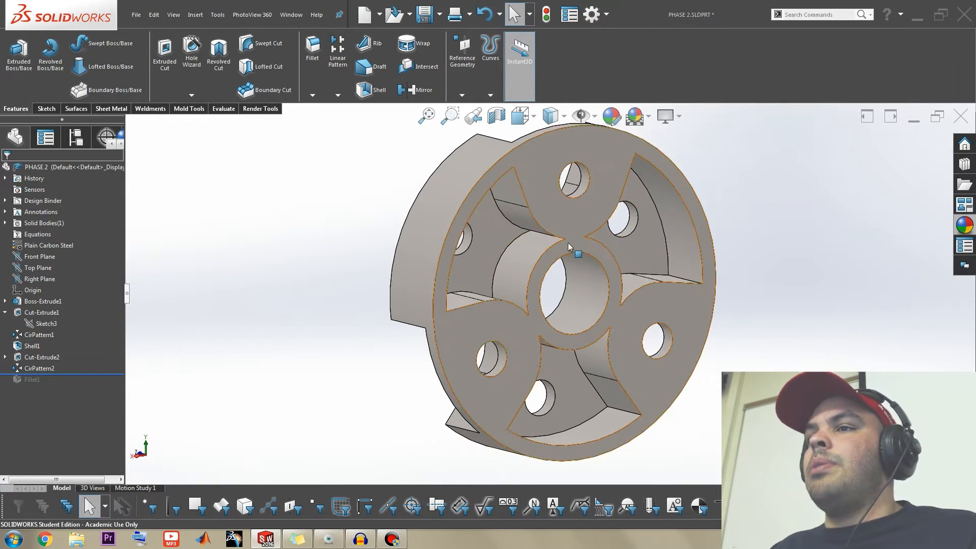
pyautogui.scroll(-5, 568, 243)
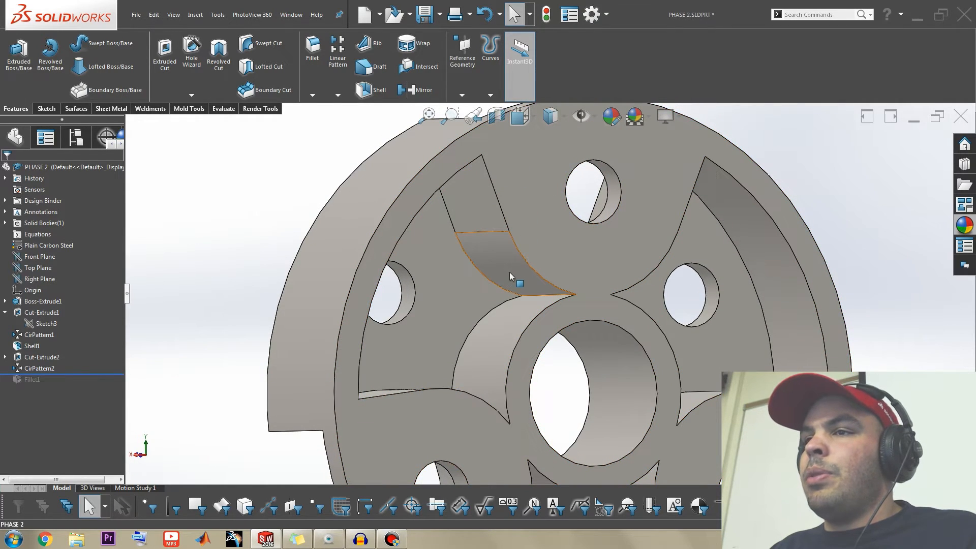
pyautogui.rightClick(517, 267)
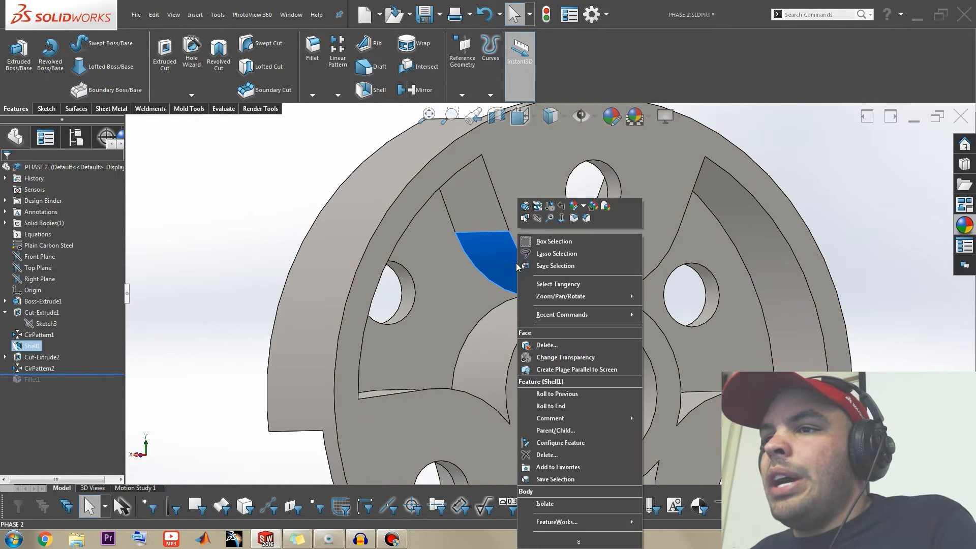
pyautogui.click(325, 205)
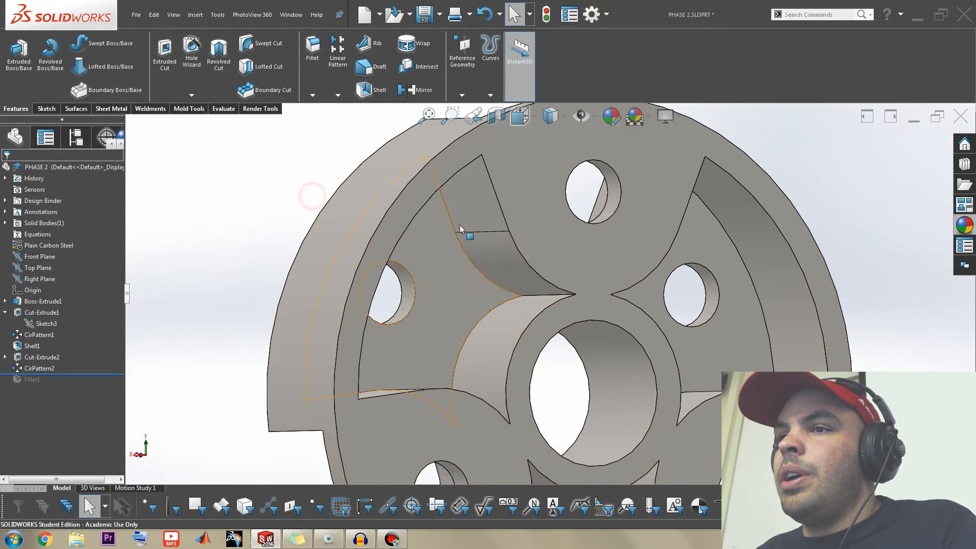
pyautogui.rightClick(496, 254)
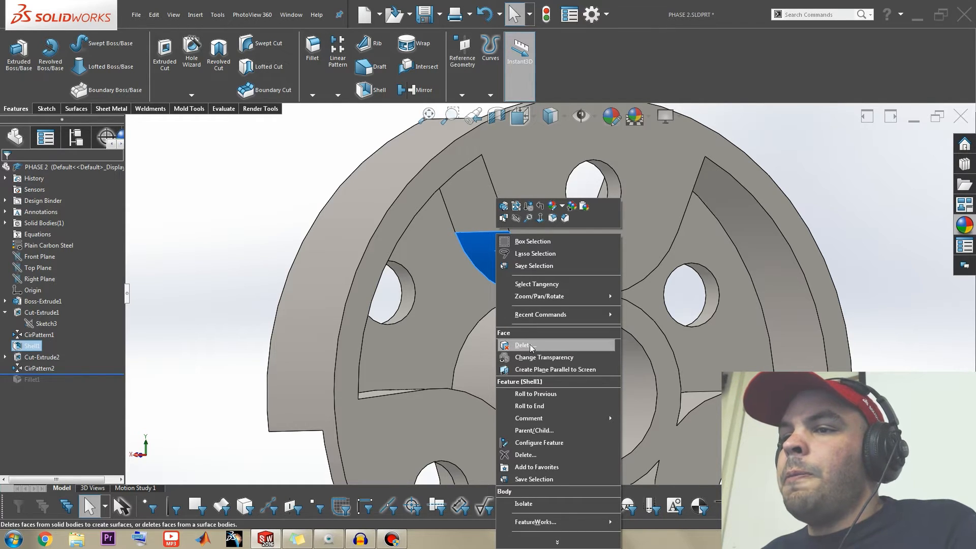
pyautogui.scroll(-3, 551, 434)
pyautogui.scroll(5, 549, 431)
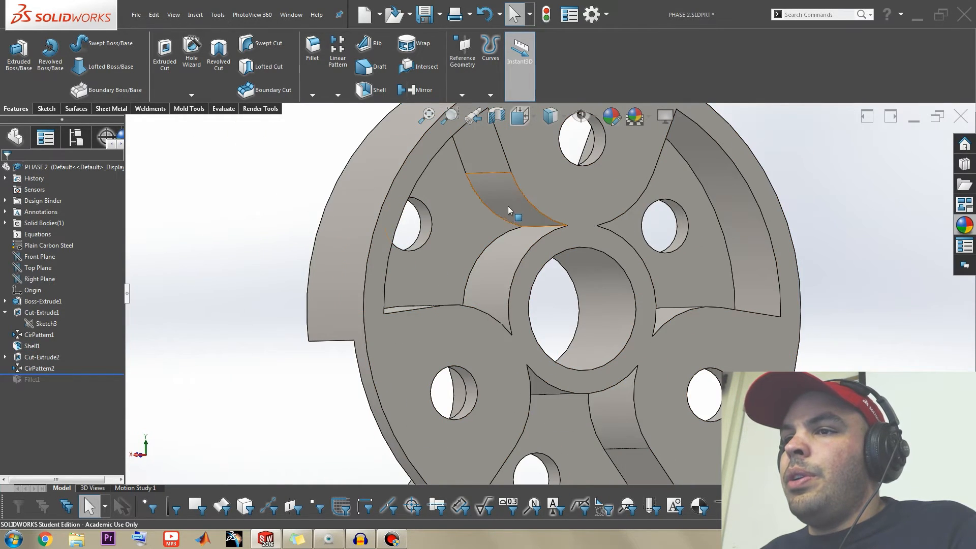
pyautogui.click(508, 206)
pyautogui.rightClick(497, 197)
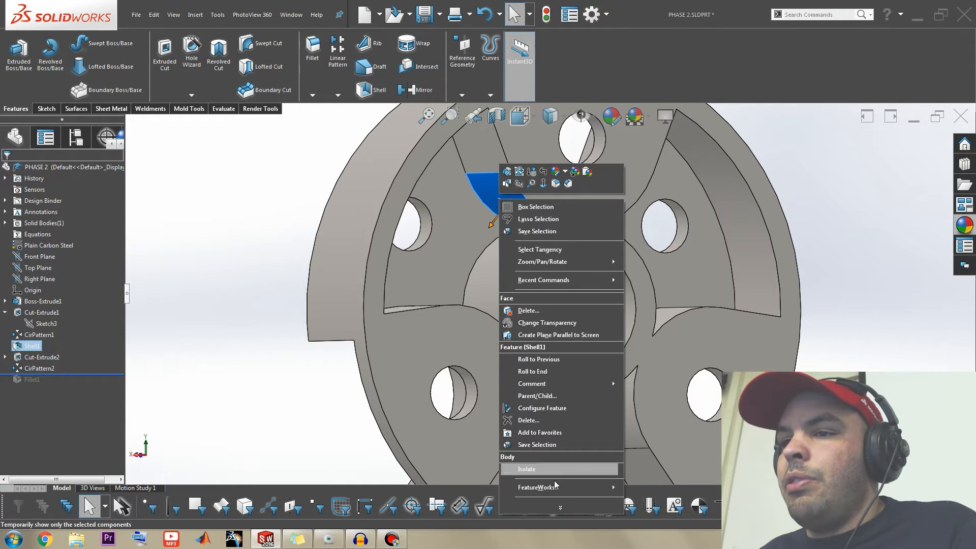
pyautogui.click(560, 507)
pyautogui.click(563, 544)
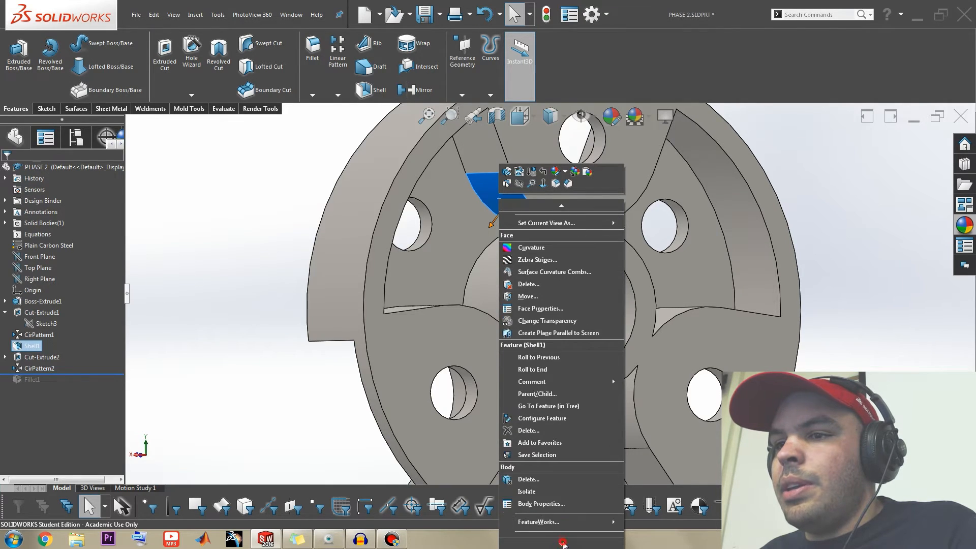
pyautogui.click(555, 522)
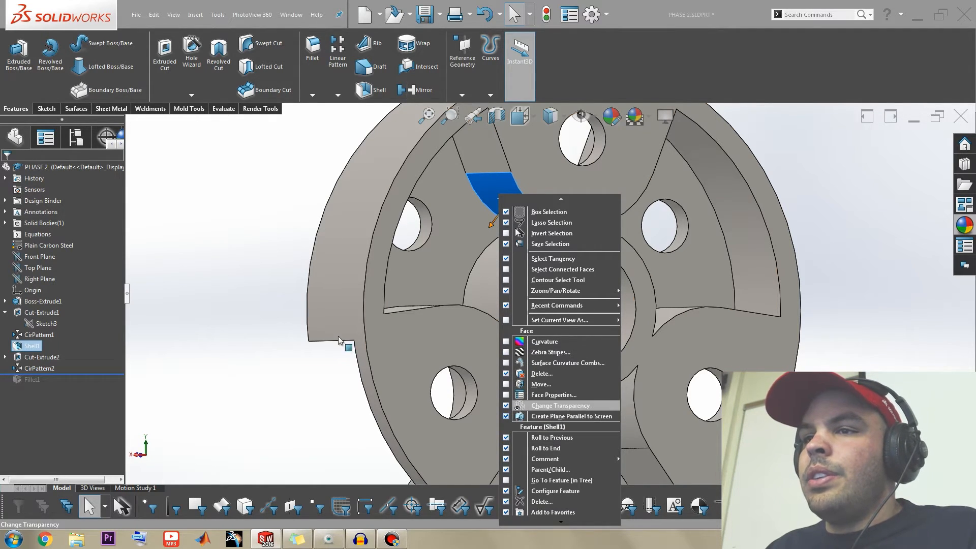
pyautogui.click(272, 235)
pyautogui.click(278, 204)
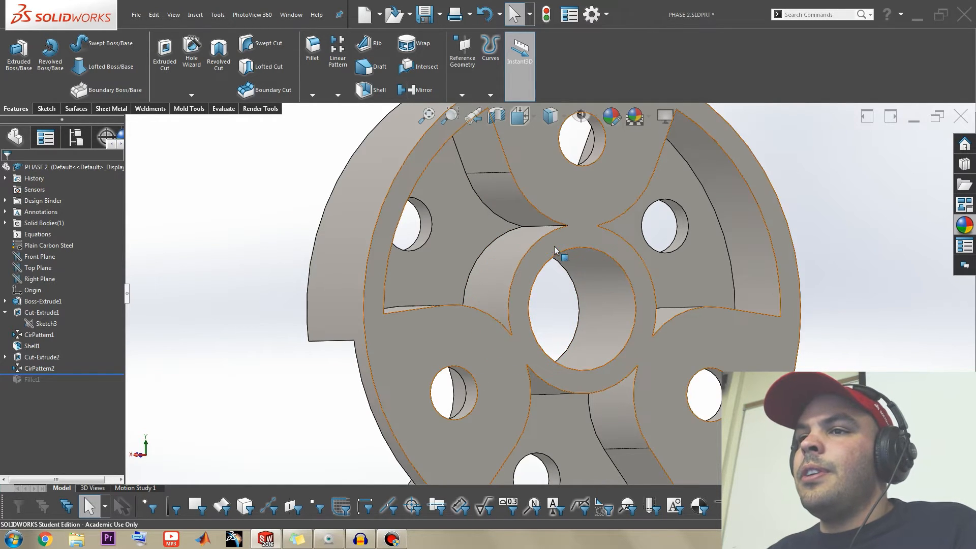
# Step: Delete and patch the six curved pocket wall faces flanking the hub around the central bore
pyautogui.click(530, 227)
pyautogui.rightClick(518, 207)
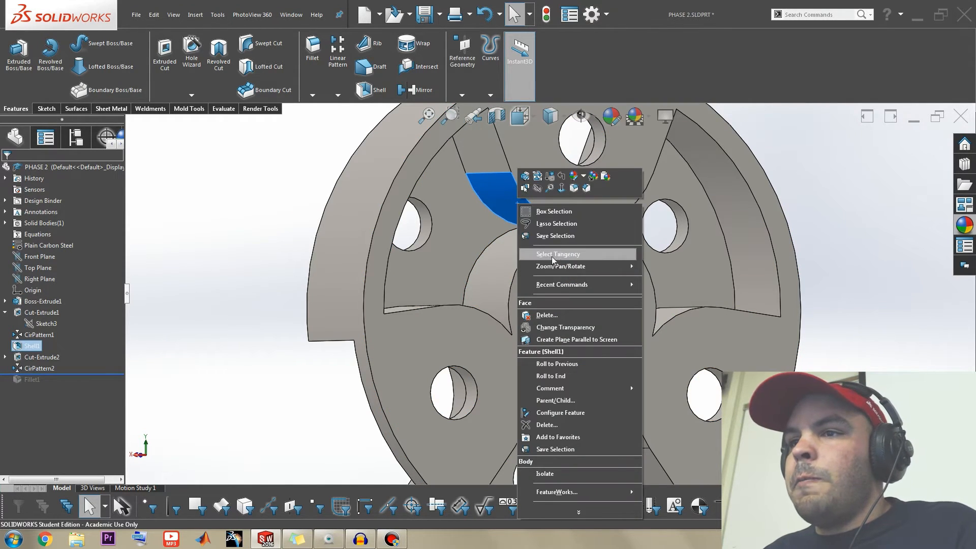
pyautogui.click(564, 316)
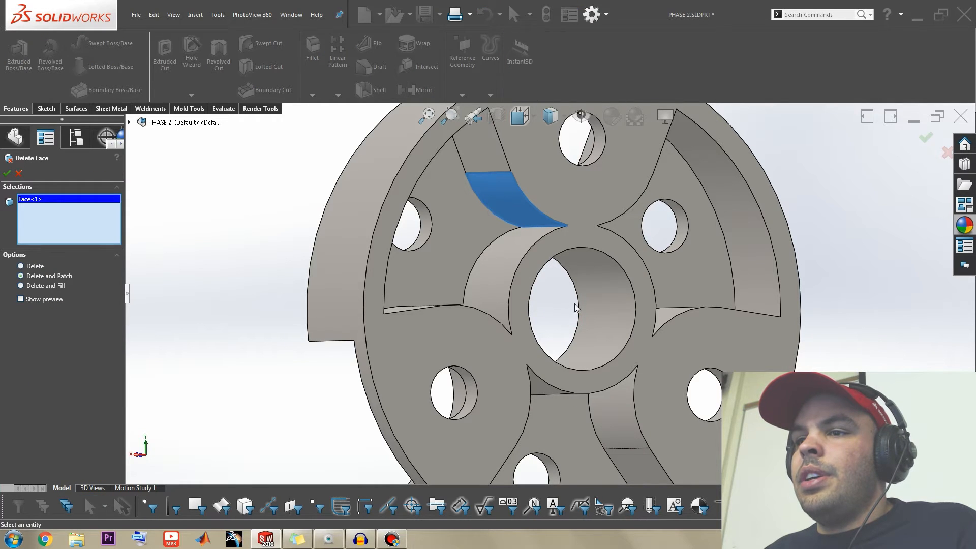
pyautogui.moveTo(589, 305); pyautogui.dragTo(548, 224, button='middle')
pyautogui.click(562, 201)
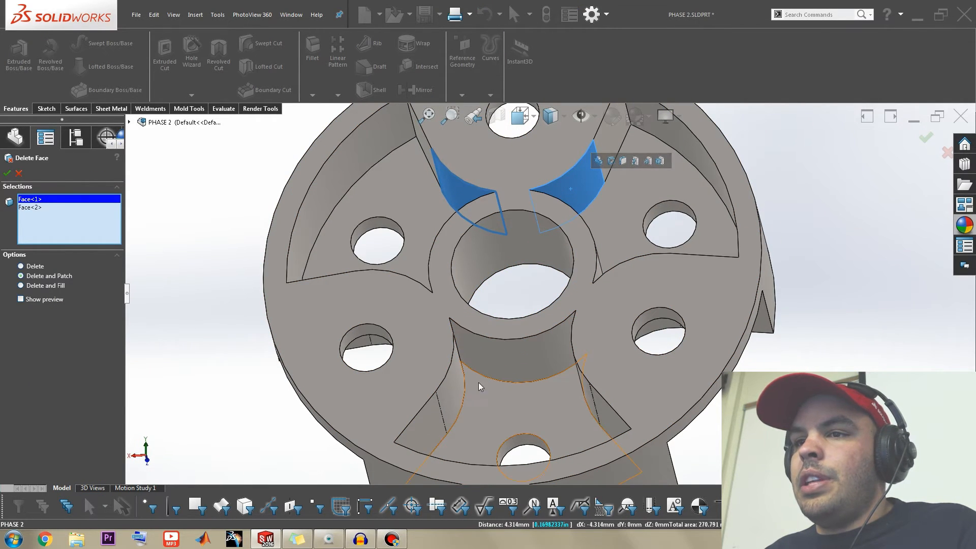
pyautogui.click(458, 389)
pyautogui.click(585, 382)
pyautogui.moveTo(588, 389); pyautogui.dragTo(599, 288, button='middle')
pyautogui.click(608, 231)
pyautogui.click(450, 282)
pyautogui.moveTo(453, 284); pyautogui.dragTo(445, 237, button='middle')
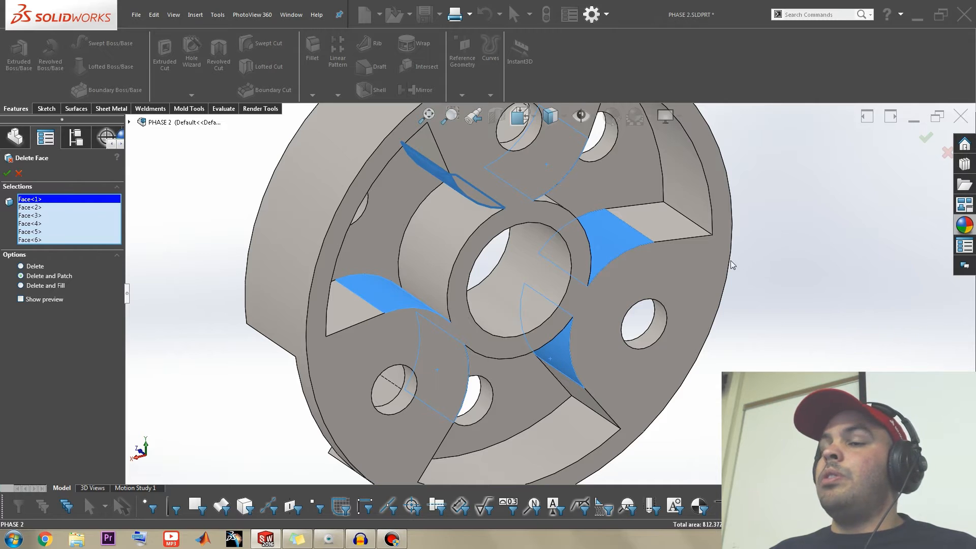
pyautogui.scroll(5, 694, 264)
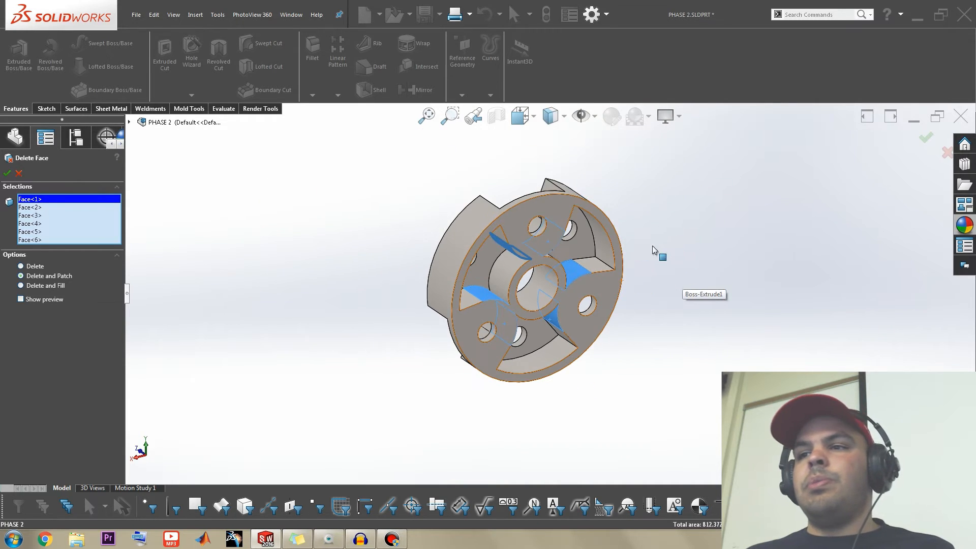
pyautogui.moveTo(552, 298)
pyautogui.mouseDown(button='middle')
pyautogui.moveTo(529, 213)
pyautogui.moveTo(497, 153)
pyautogui.moveTo(556, 287)
pyautogui.mouseUp(button='middle')
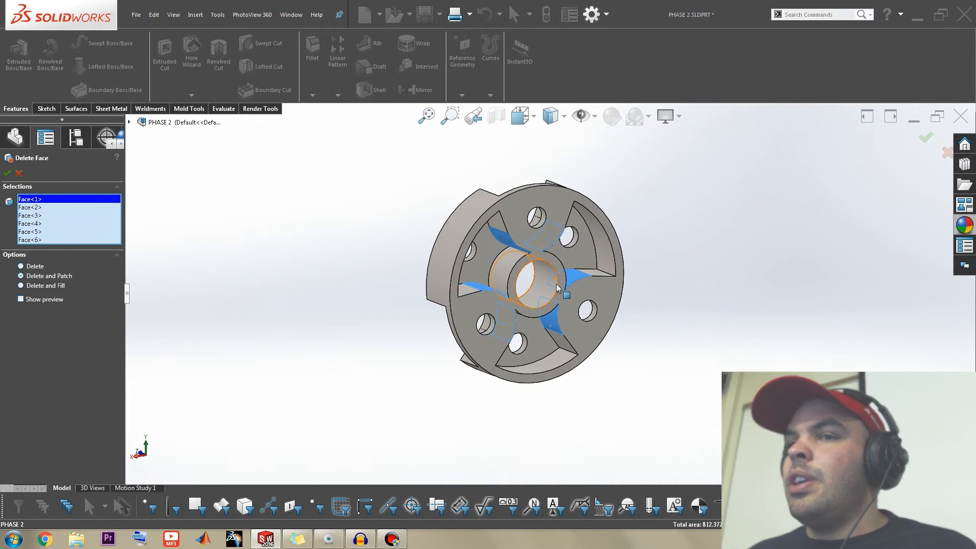
pyautogui.click(923, 135)
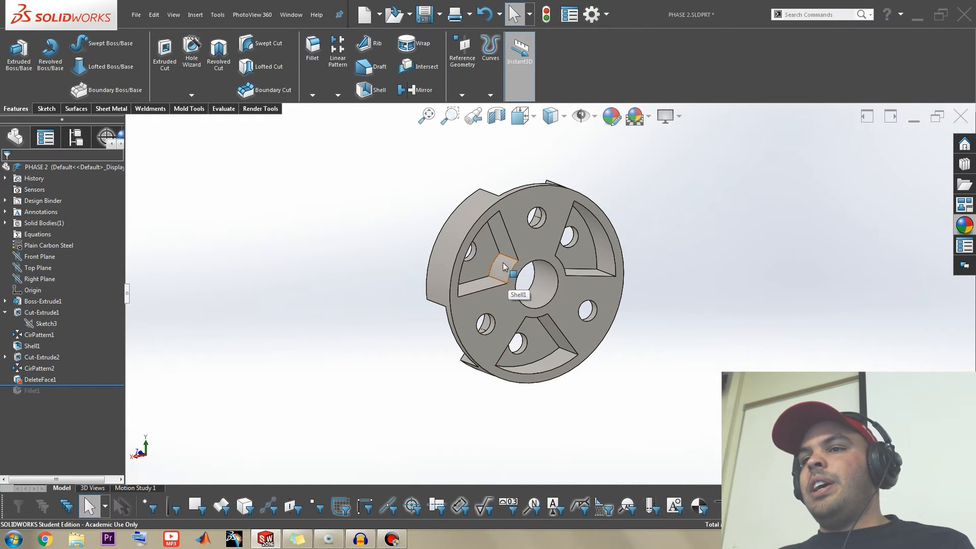
# Step: Roll the model forward past the fillet feature and unsuppress the fillet
pyautogui.scroll(-6, 504, 265)
pyautogui.moveTo(529, 277)
pyautogui.mouseDown(button='middle')
pyautogui.moveTo(488, 207)
pyautogui.moveTo(422, 222)
pyautogui.moveTo(482, 270)
pyautogui.moveTo(530, 275)
pyautogui.moveTo(535, 294)
pyautogui.moveTo(514, 283)
pyautogui.mouseUp(button='middle')
pyautogui.scroll(3, 514, 283)
pyautogui.scroll(1, 514, 282)
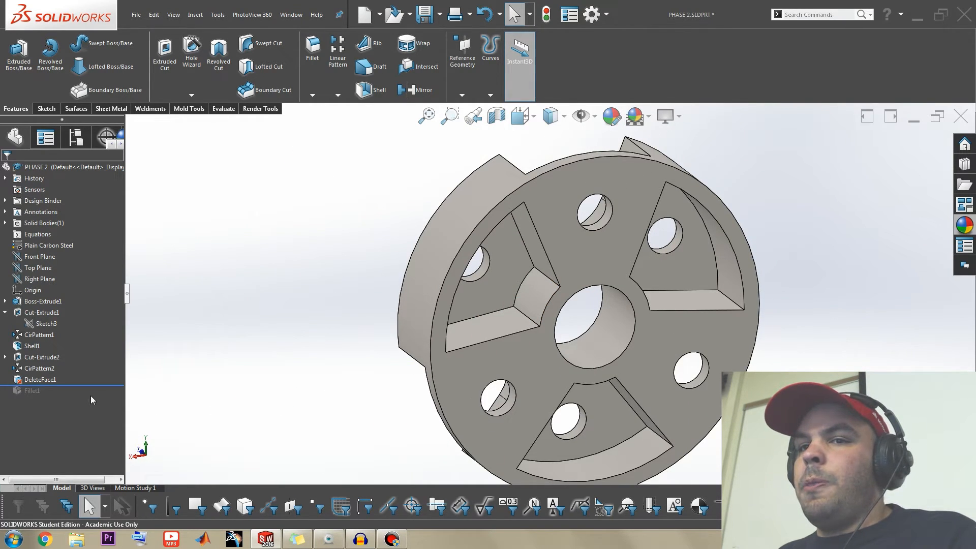
pyautogui.moveTo(91, 389); pyautogui.dragTo(94, 397)
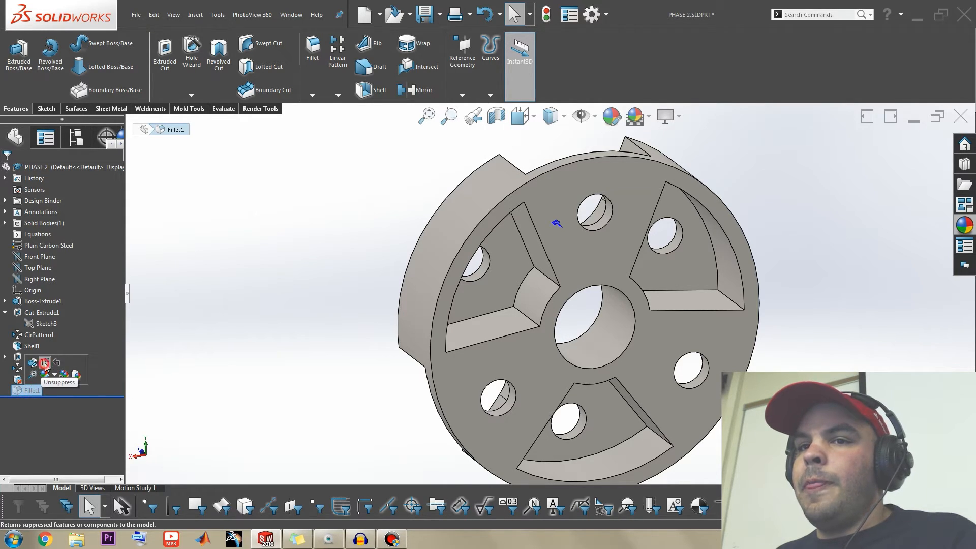
pyautogui.moveTo(298, 345); pyautogui.dragTo(329, 331, button='middle')
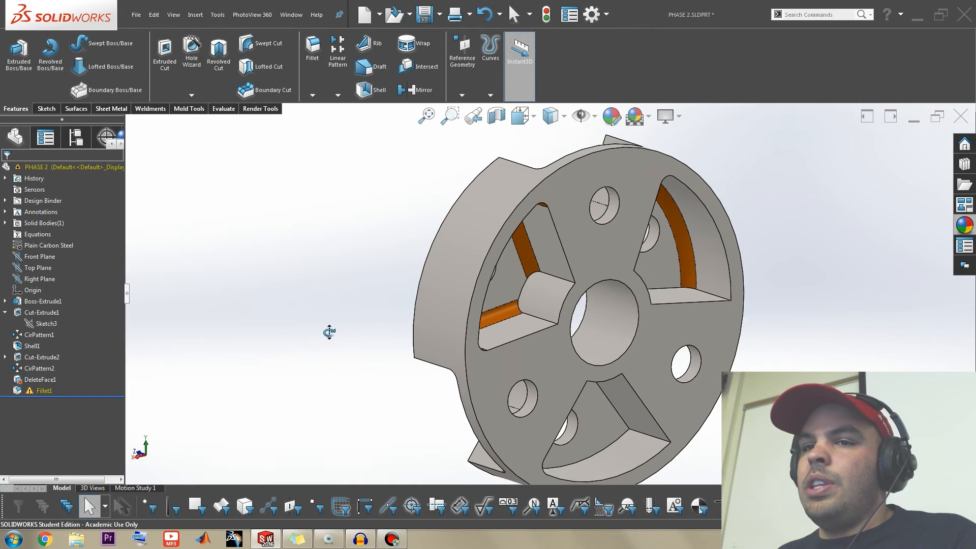
# Step: Edit the 2 mm fillet, clear its edge selection and apply it to all concave edges of the part
pyautogui.click(33, 395)
pyautogui.click(44, 366)
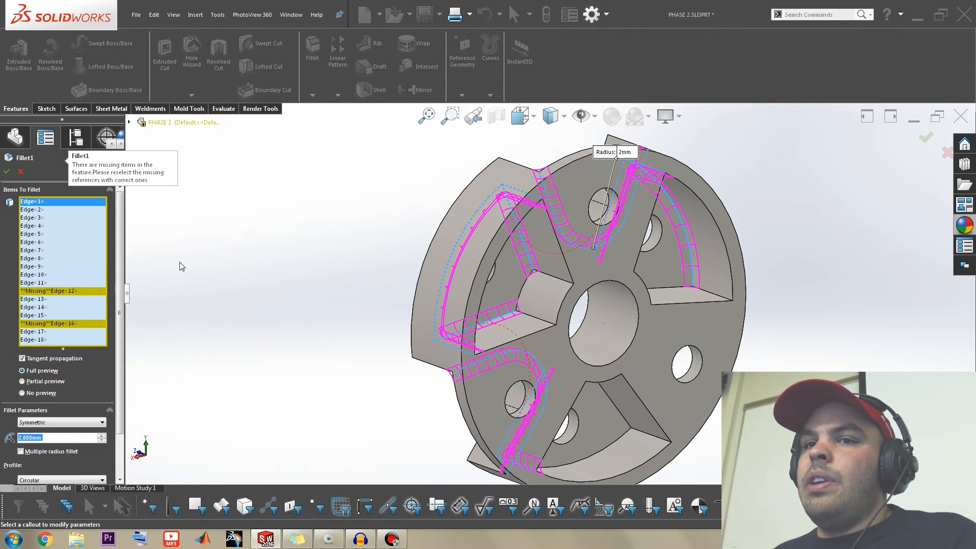
pyautogui.rightClick(91, 268)
pyautogui.click(153, 273)
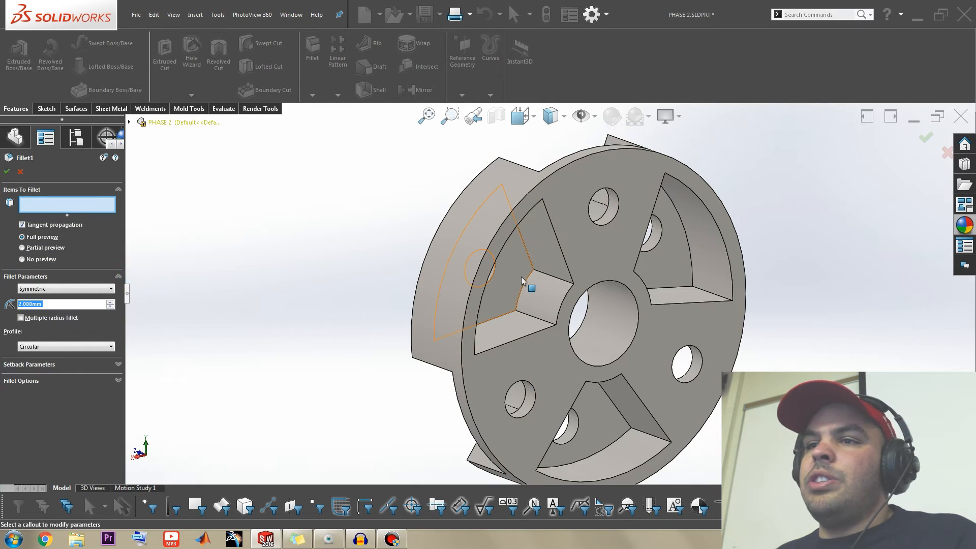
pyautogui.click(528, 280)
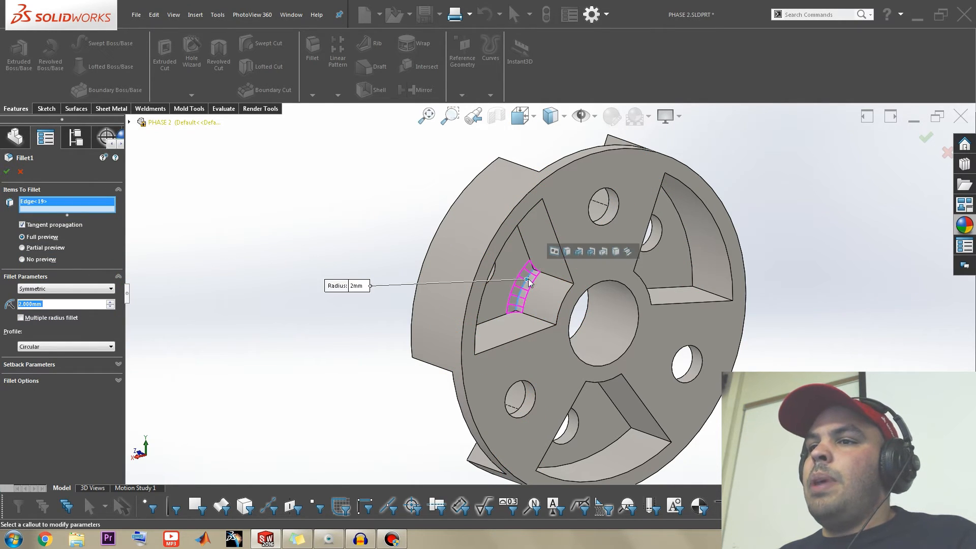
pyautogui.click(628, 251)
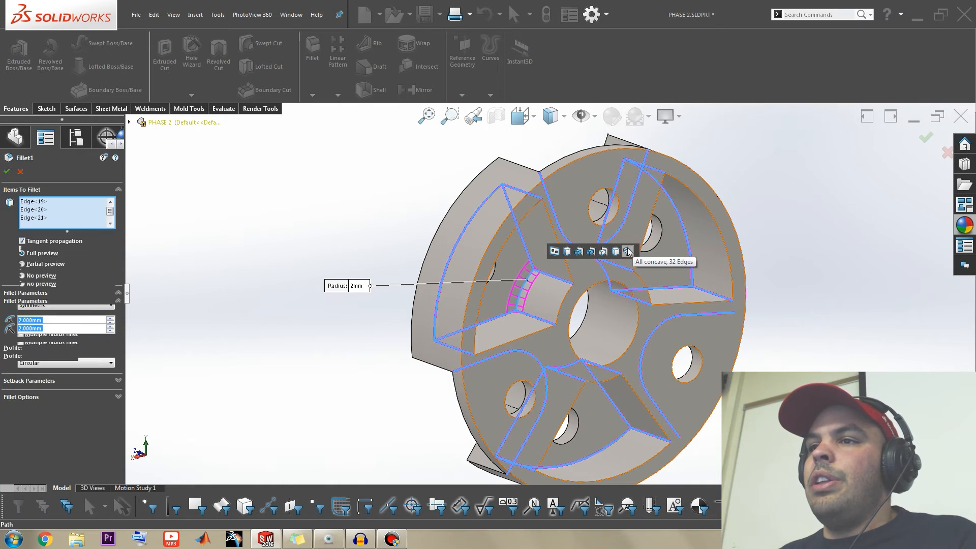
pyautogui.rightClick(629, 251)
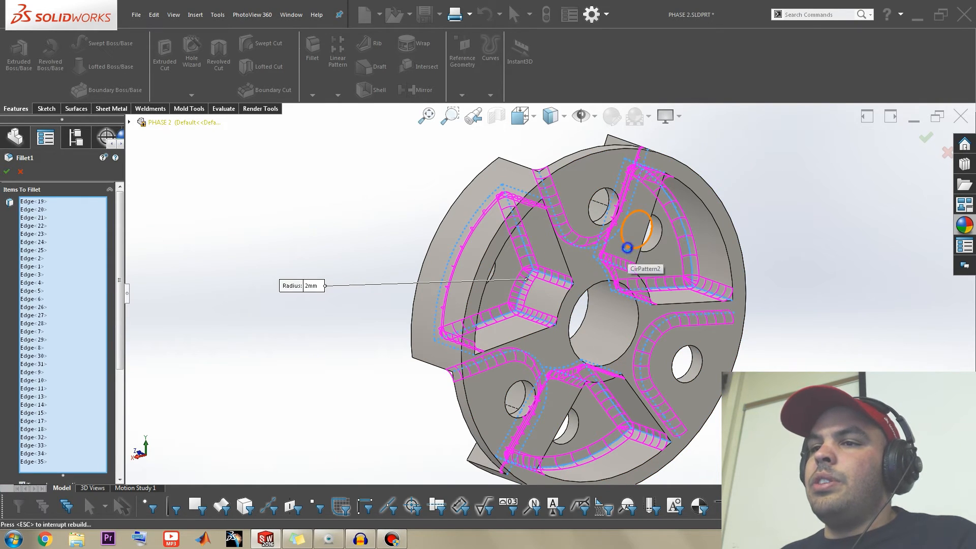
# Step: Start a SimulationXpress analysis study on the filleted disc
pyautogui.moveTo(429, 303); pyautogui.dragTo(556, 280, button='middle')
pyautogui.scroll(3, 552, 286)
pyautogui.moveTo(408, 313); pyautogui.dragTo(482, 184, button='middle')
pyautogui.scroll(-2, 484, 185)
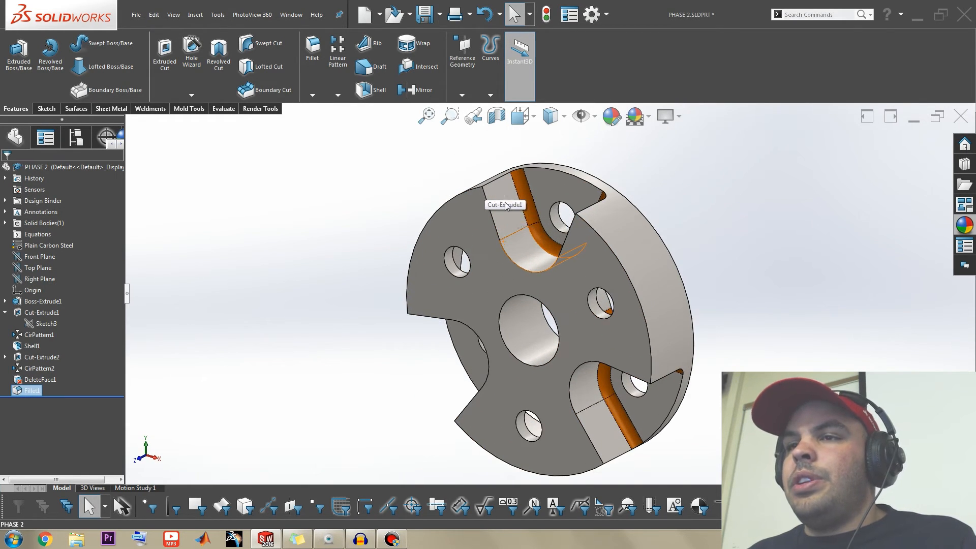
pyautogui.moveTo(581, 344); pyautogui.dragTo(627, 341, button='middle')
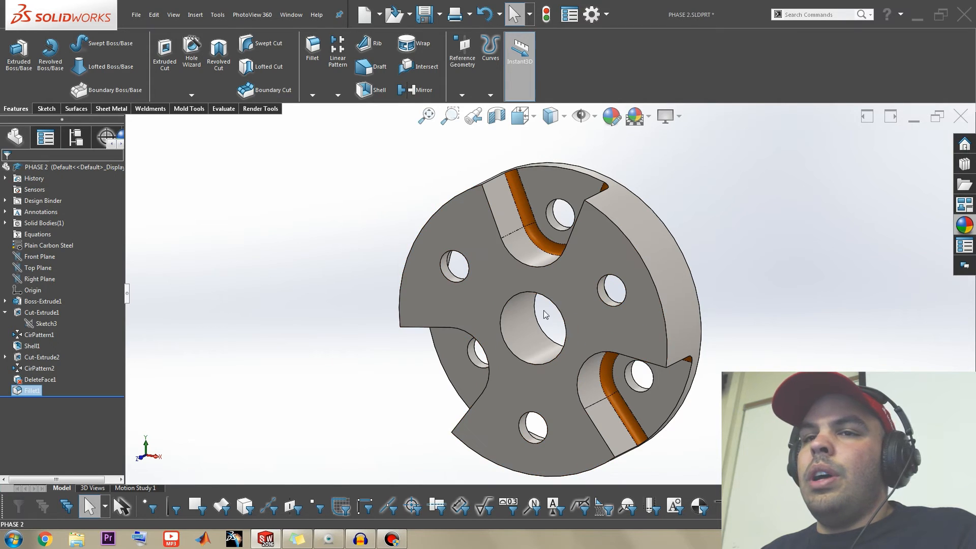
pyautogui.click(220, 109)
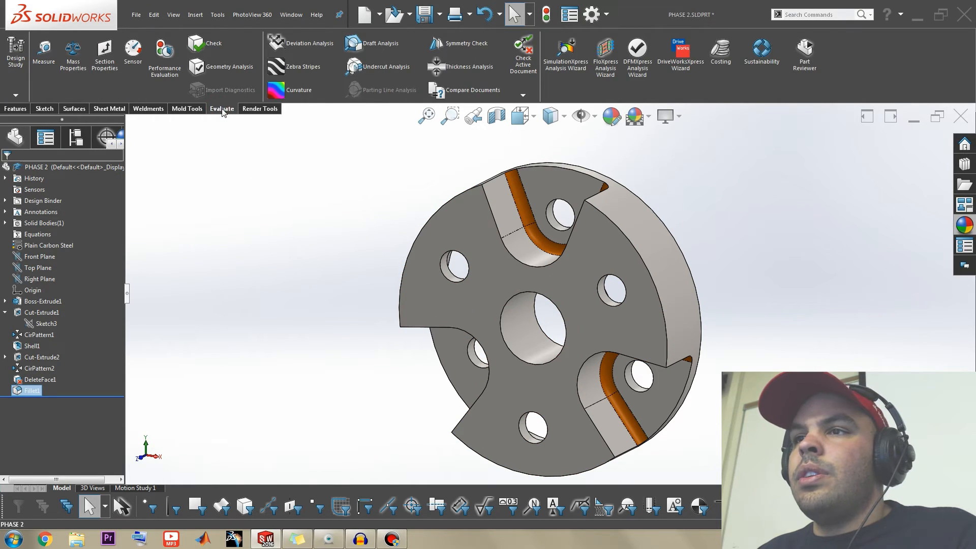
pyautogui.click(566, 73)
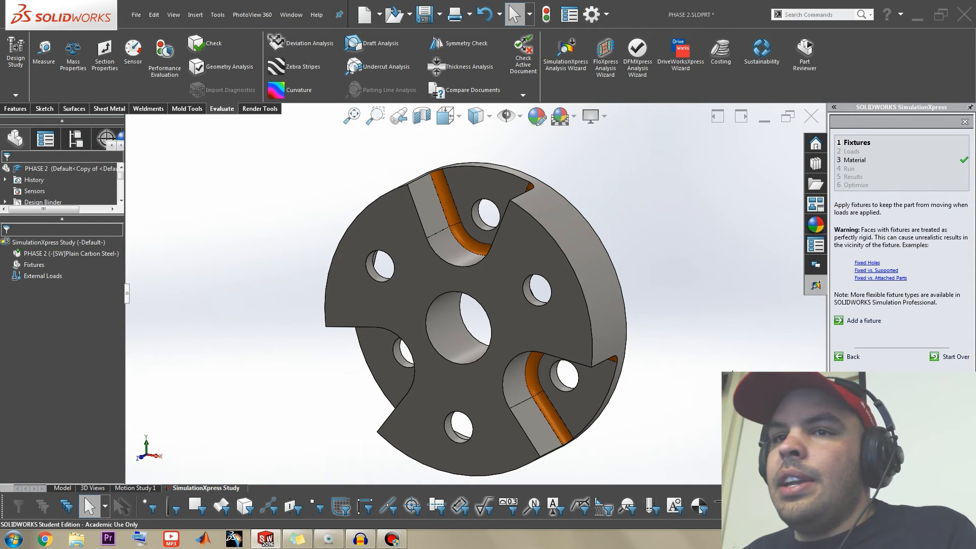
# Step: Add a fixed geometry fixture to the inner faces of the three holes located inside the notches
pyautogui.click(860, 321)
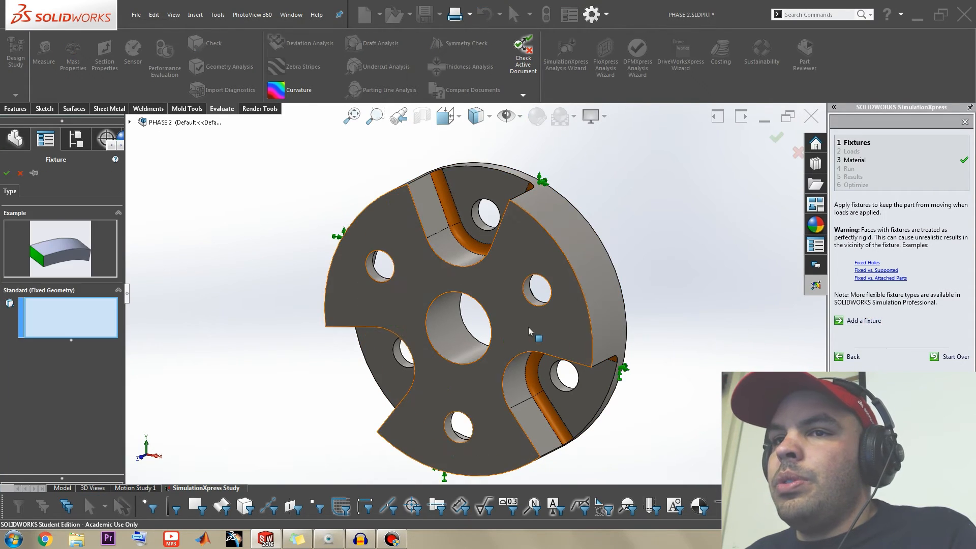
pyautogui.click(21, 173)
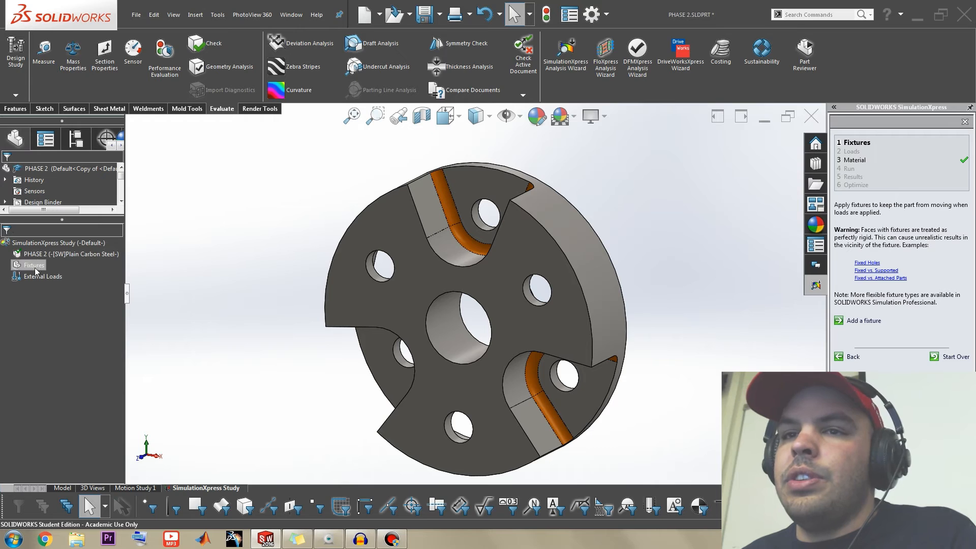
pyautogui.rightClick(33, 266)
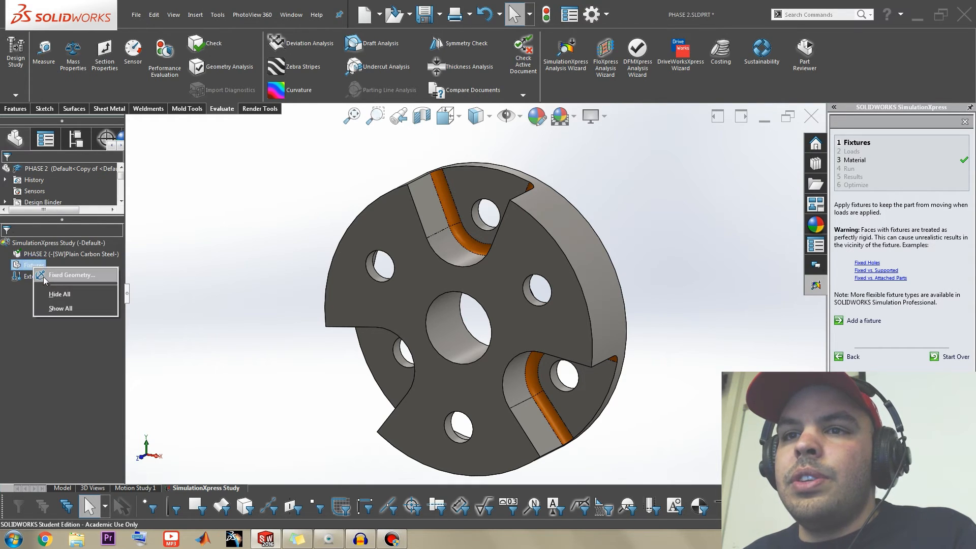
pyautogui.click(65, 276)
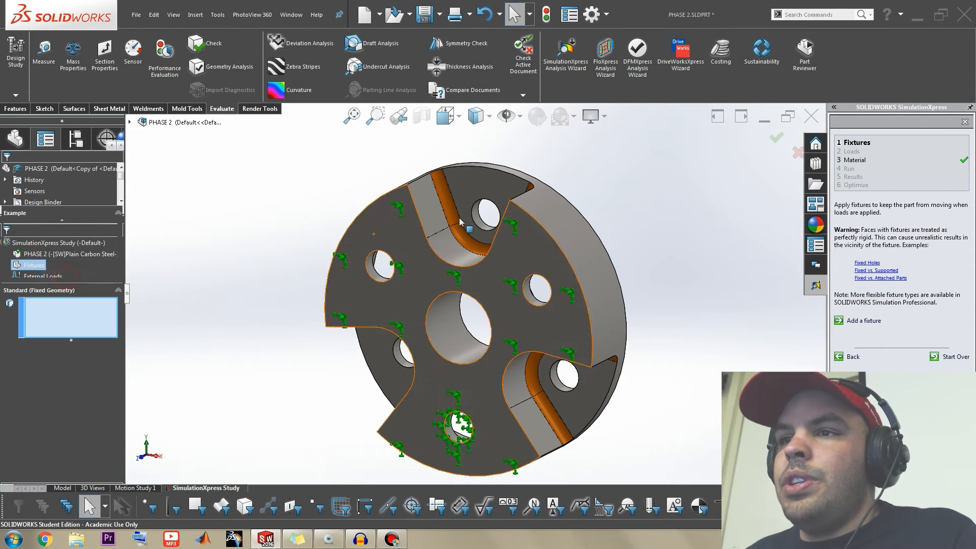
pyautogui.click(487, 217)
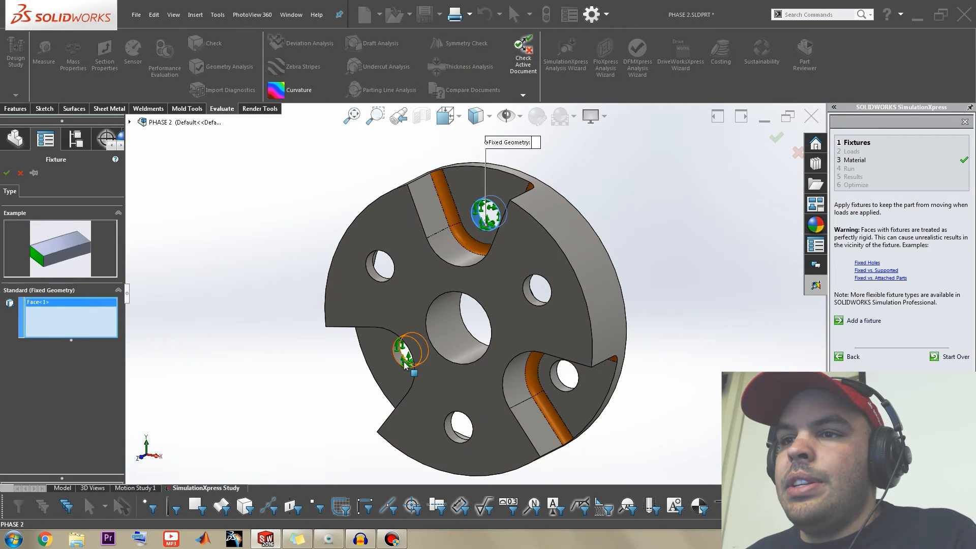
pyautogui.click(405, 359)
pyautogui.click(568, 393)
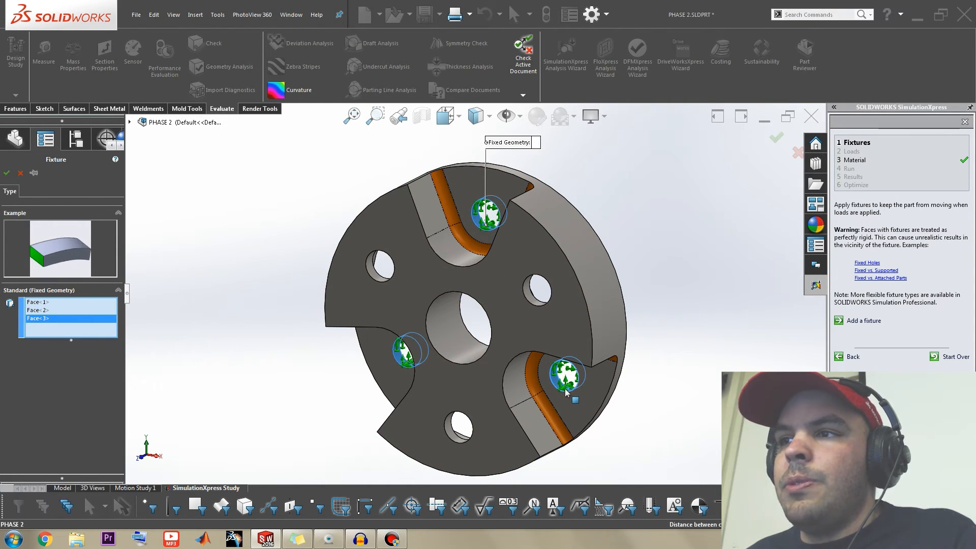
pyautogui.click(777, 138)
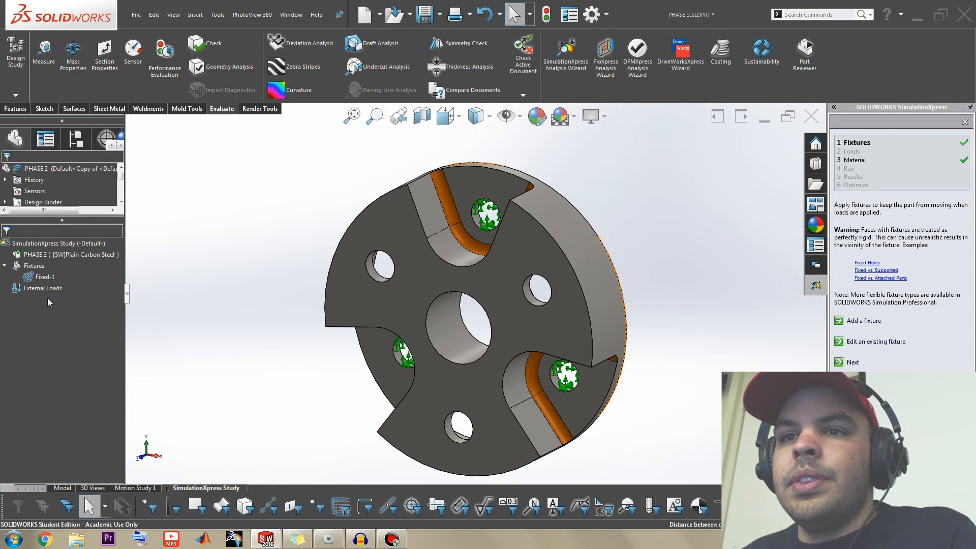
# Step: Start a force load on the inner faces of the three small holes located between the notches
pyautogui.rightClick(46, 290)
pyautogui.click(64, 302)
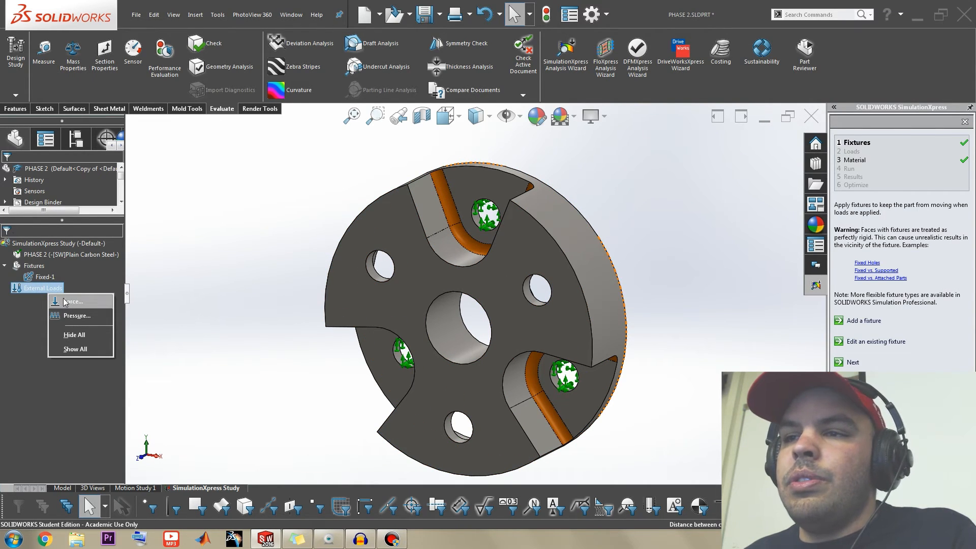
pyautogui.click(378, 270)
pyautogui.click(539, 289)
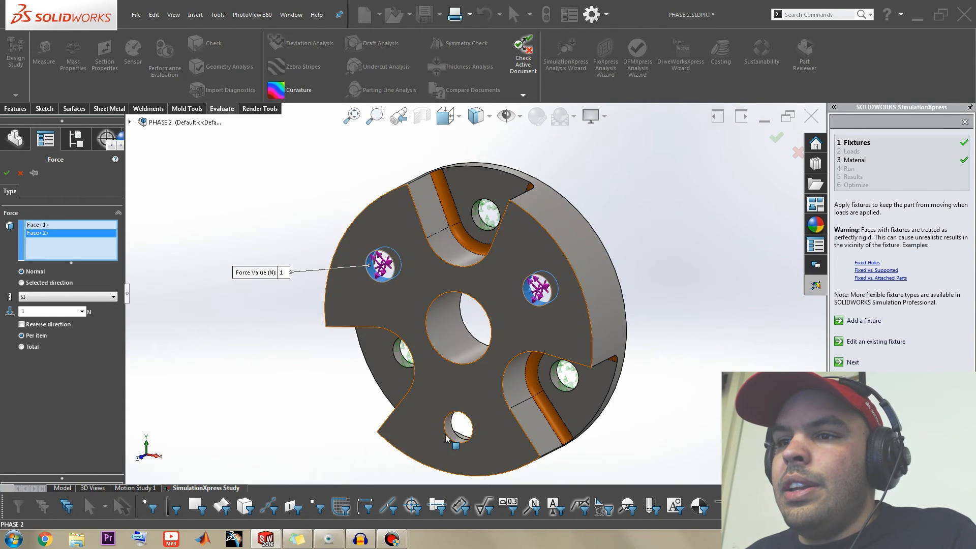
pyautogui.click(453, 433)
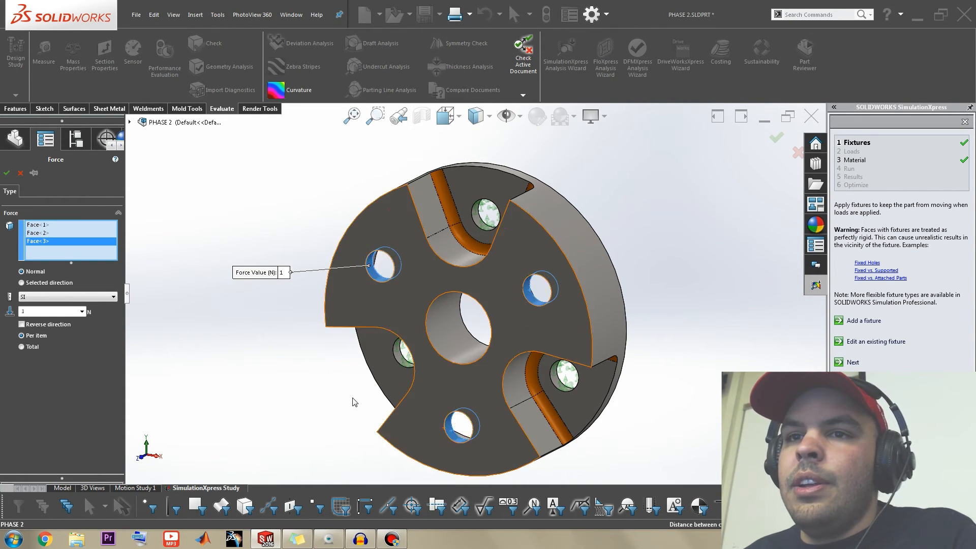
# Step: Direct the force normal to the Front Plane, reversed, at 800 N per item, and apply the load
pyautogui.click(41, 283)
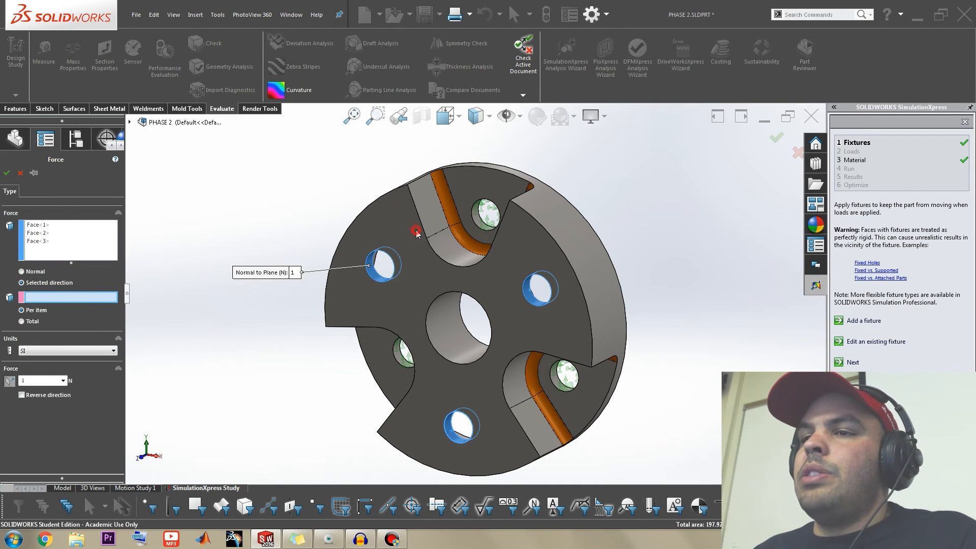
pyautogui.scroll(2, 445, 284)
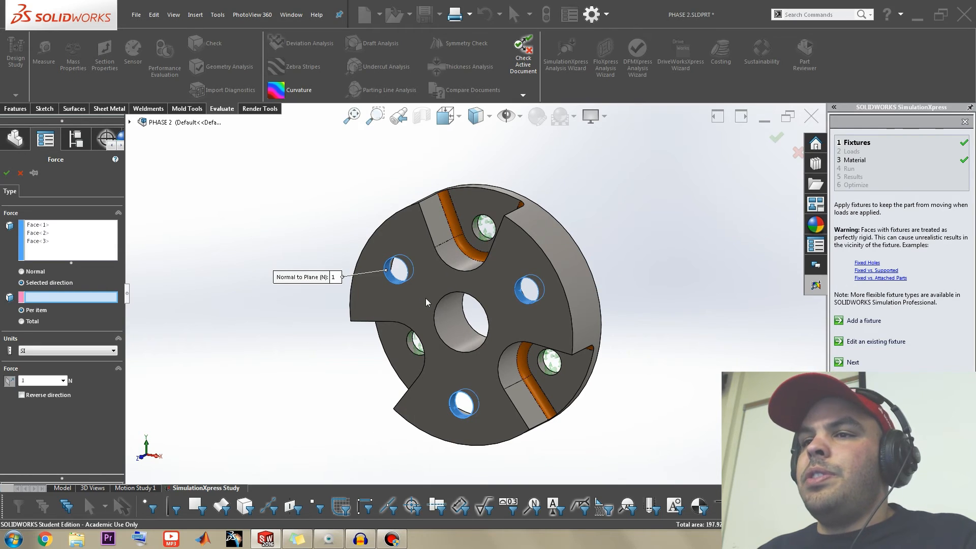
pyautogui.scroll(-2, 432, 294)
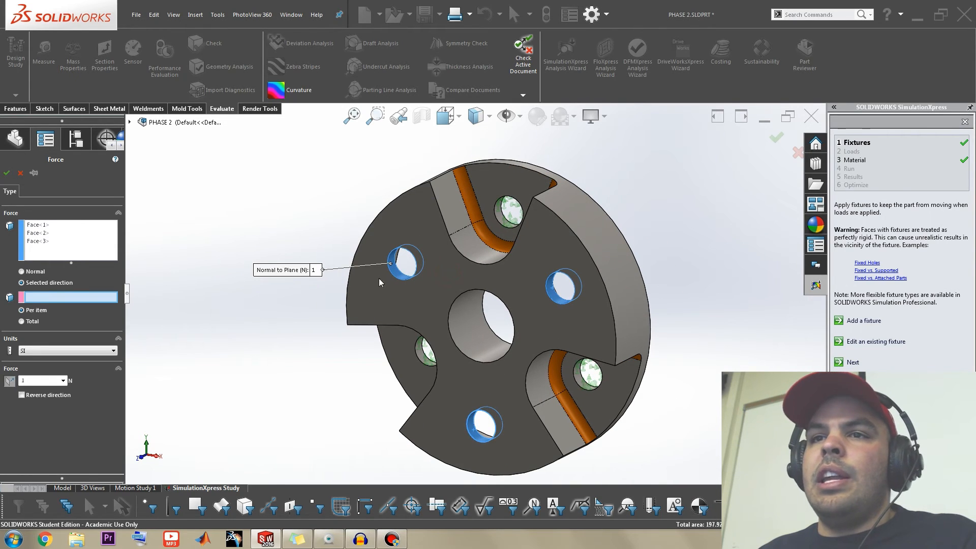
pyautogui.click(130, 122)
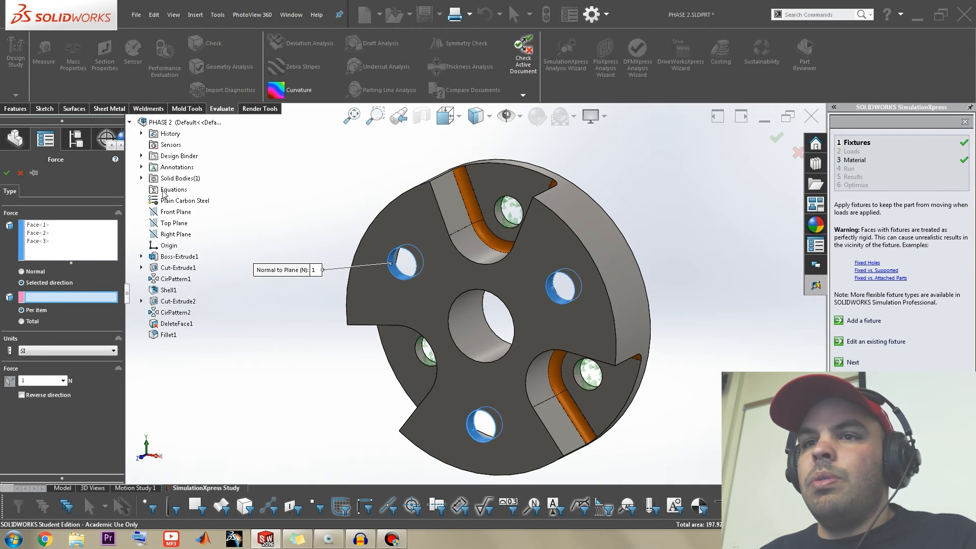
pyautogui.click(178, 212)
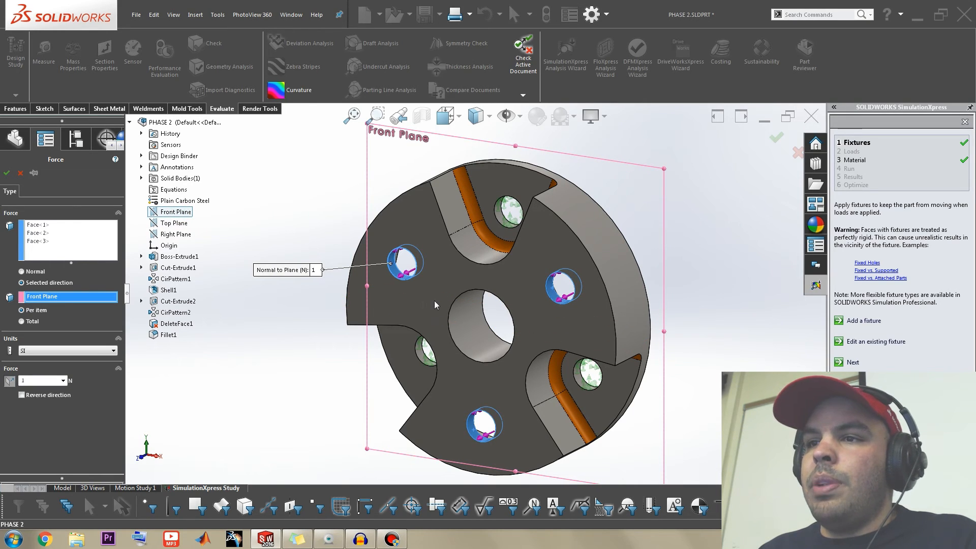
pyautogui.scroll(-2, 501, 318)
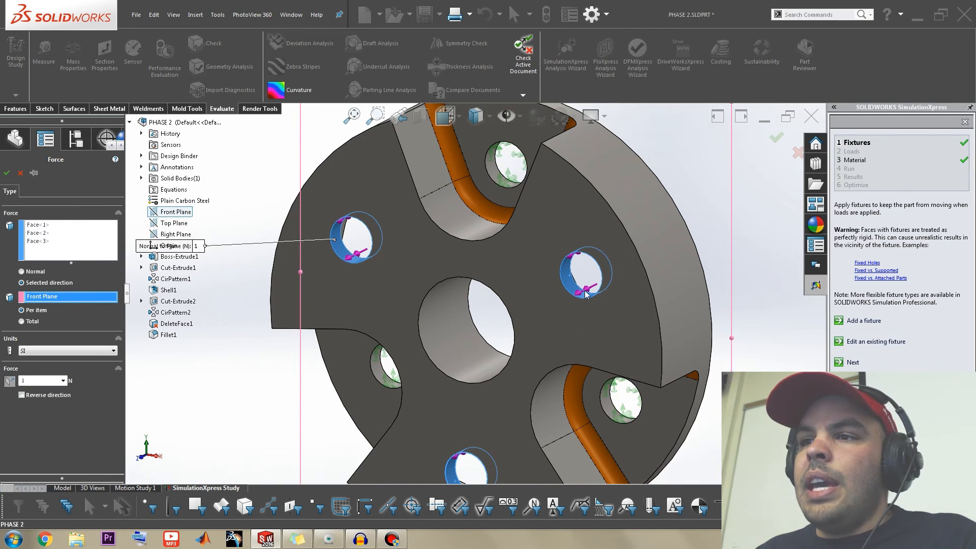
pyautogui.click(21, 395)
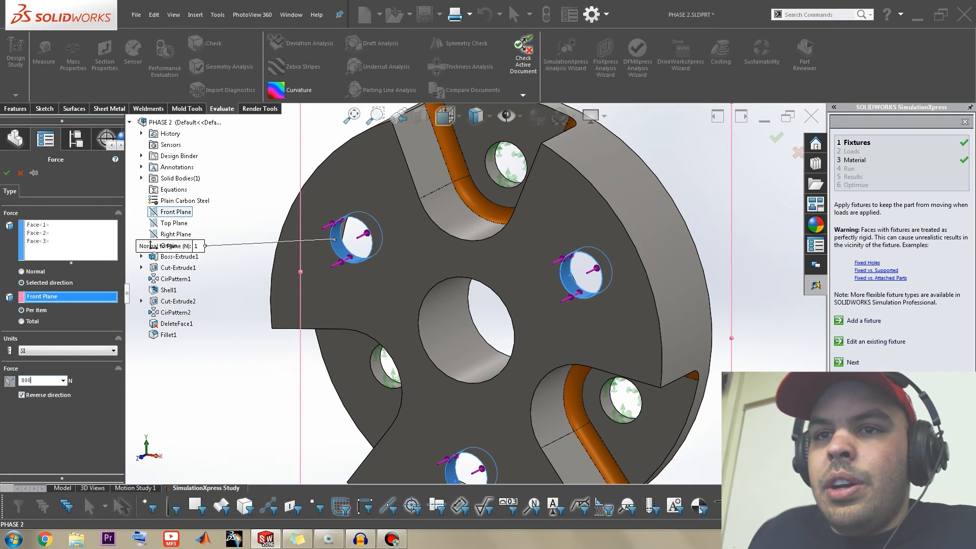
pyautogui.click(7, 172)
pyautogui.scroll(2, 340, 294)
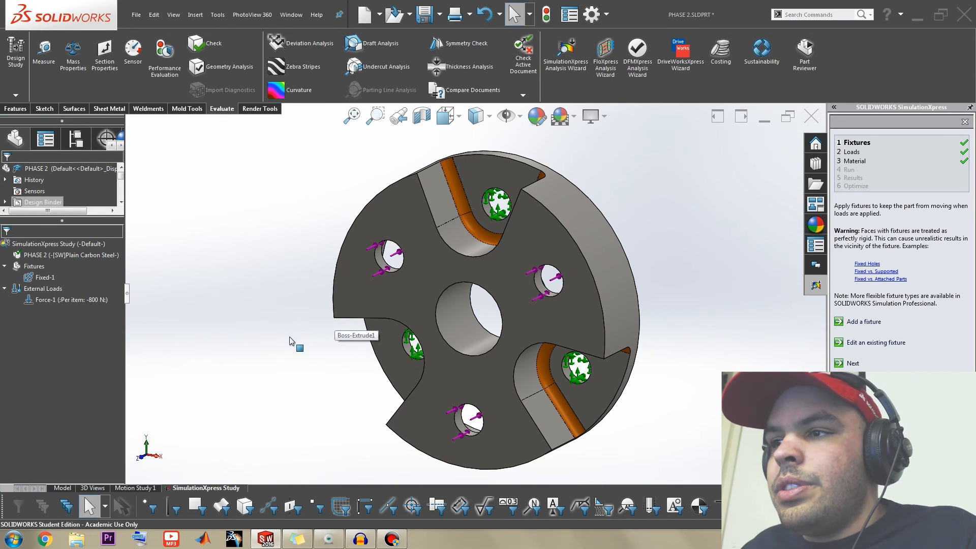
# Step: Run the SimulationXpress study and accept the part's deformation as expected to continue to the results
pyautogui.click(68, 264)
pyautogui.click(50, 244)
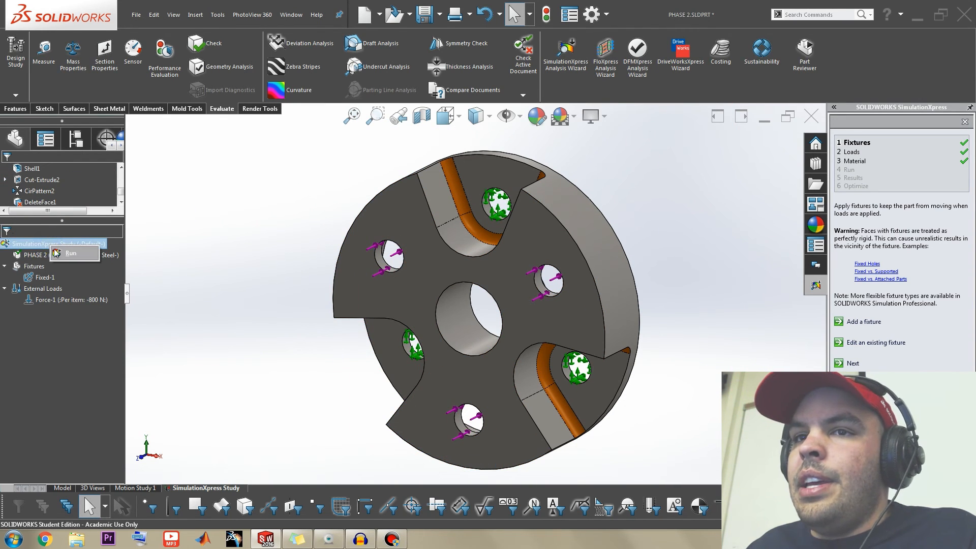
pyautogui.click(61, 254)
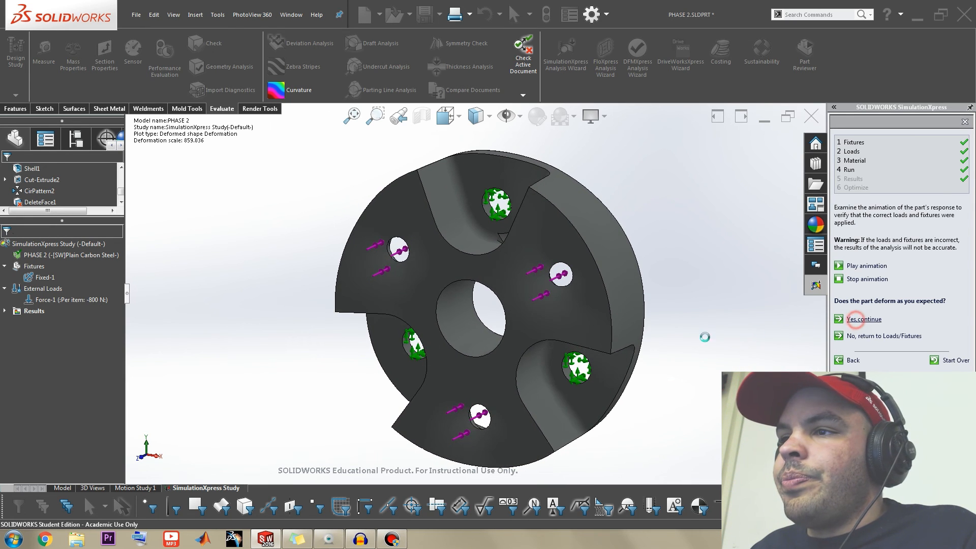
pyautogui.click(839, 319)
# Step: Expand the study results and examine the Factor of Safety plot across the disc, including from the front
pyautogui.click(5, 311)
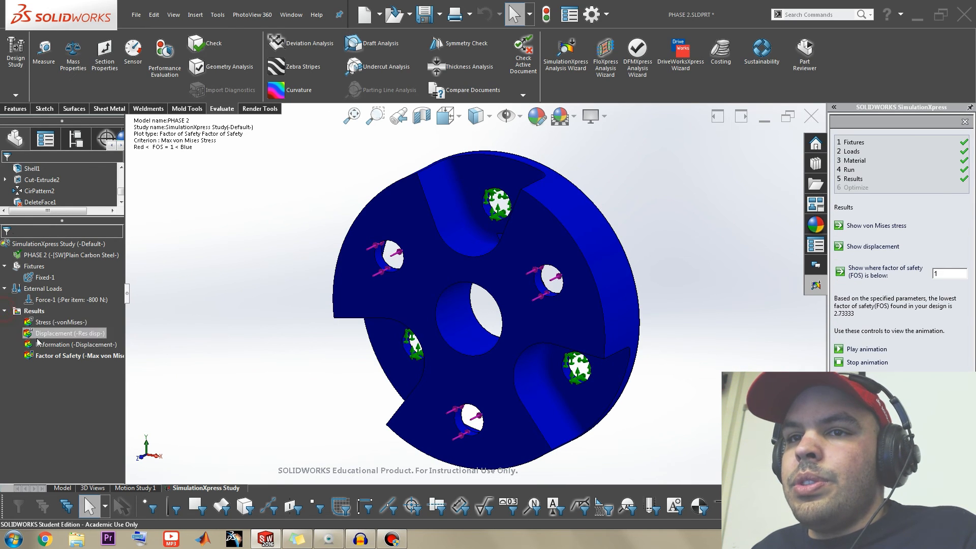
pyautogui.click(70, 356)
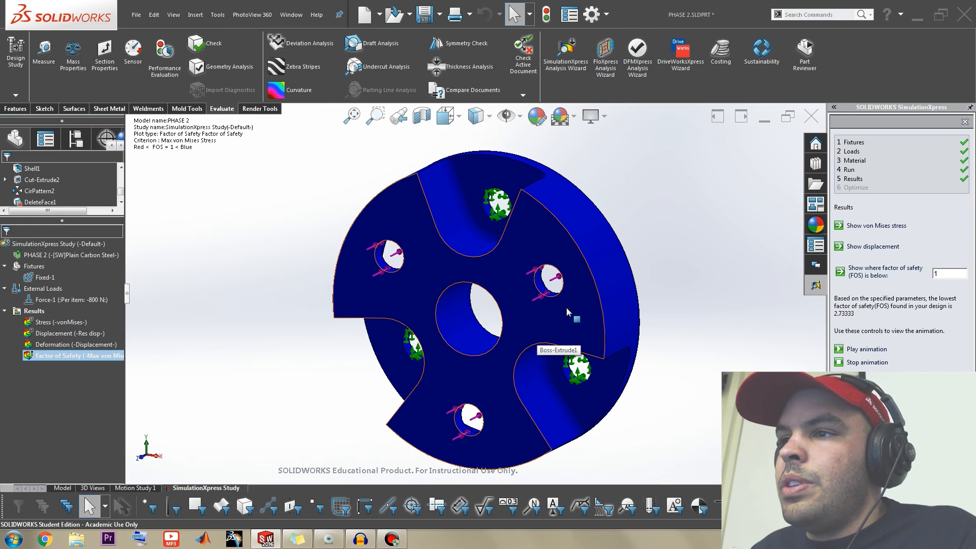
pyautogui.moveTo(645, 264); pyautogui.dragTo(452, 295, button='middle')
pyautogui.scroll(3, 521, 299)
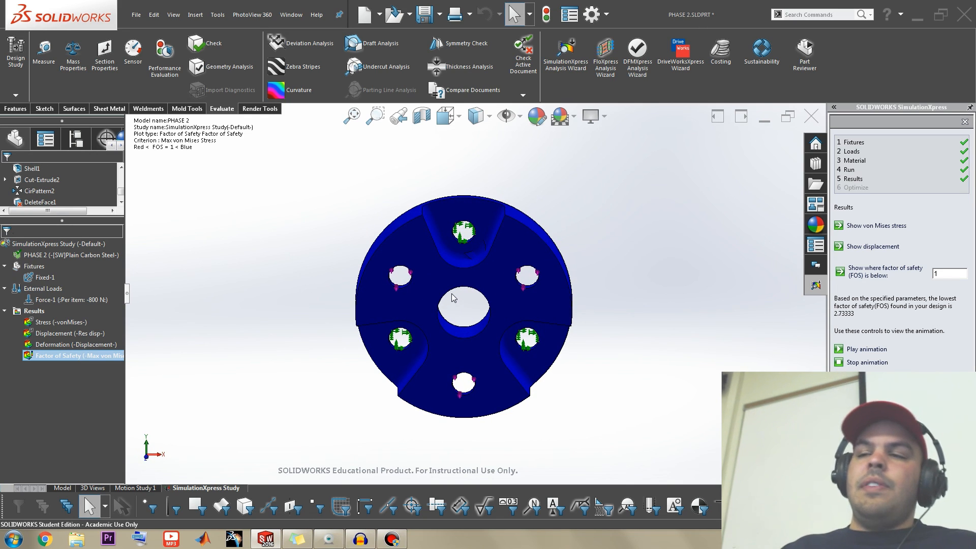